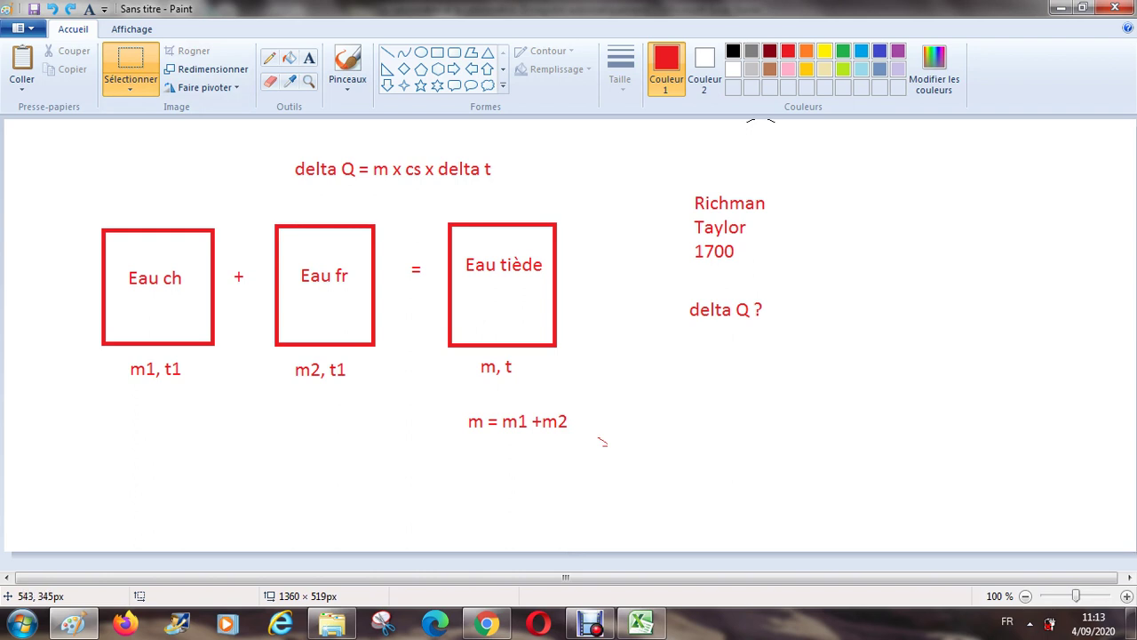
Step: Move the formula "m = m1 +m2" up to sit directly beneath "m, t" under the Eau tiède box
left_click_drag(456, 407, 583, 437)
left_click_drag(519, 422, 518, 393)
left_click(670, 439)
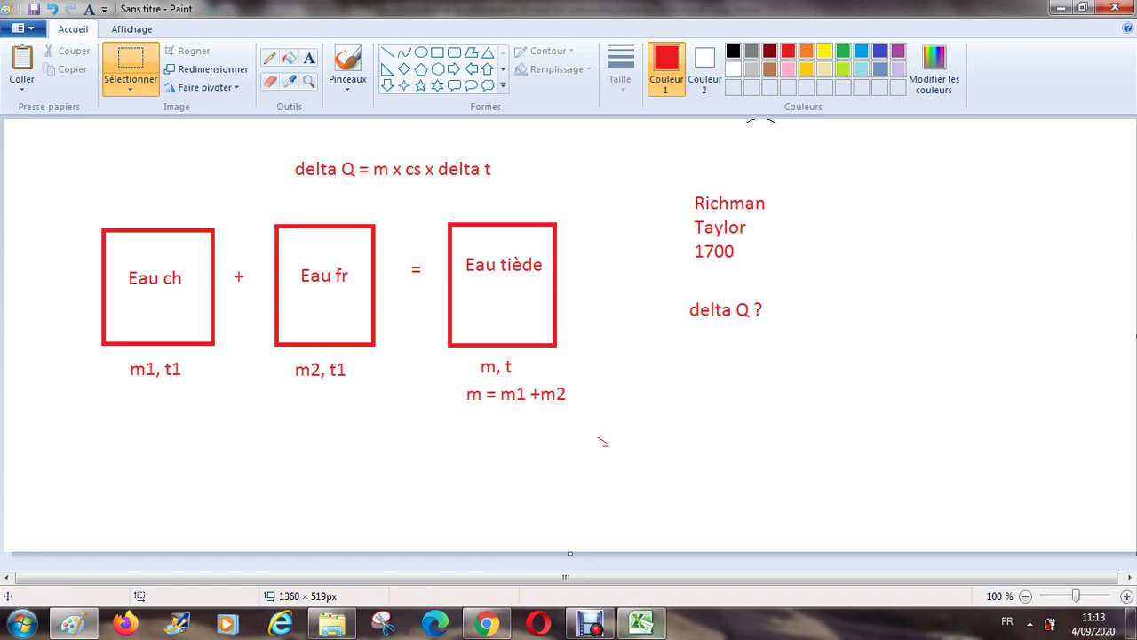
Step: Switch to the Excel calorimetry workbook and open the "Mélange eau ch + eau fr" sheet at its first cell
left_click(641, 623)
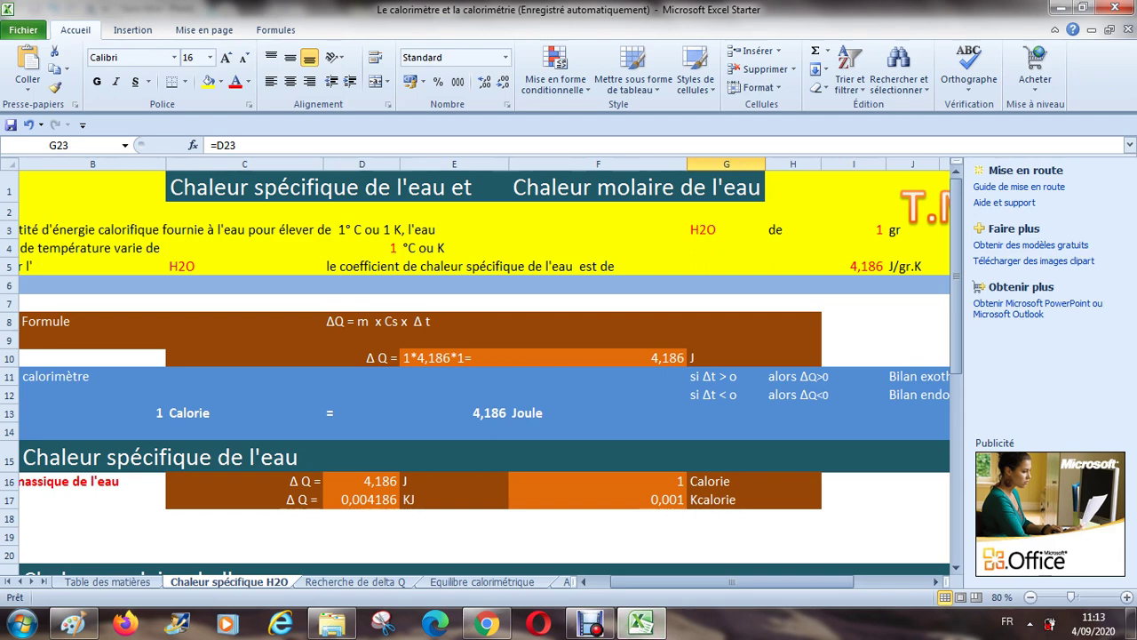
left_click(31, 581)
left_click(31, 581)
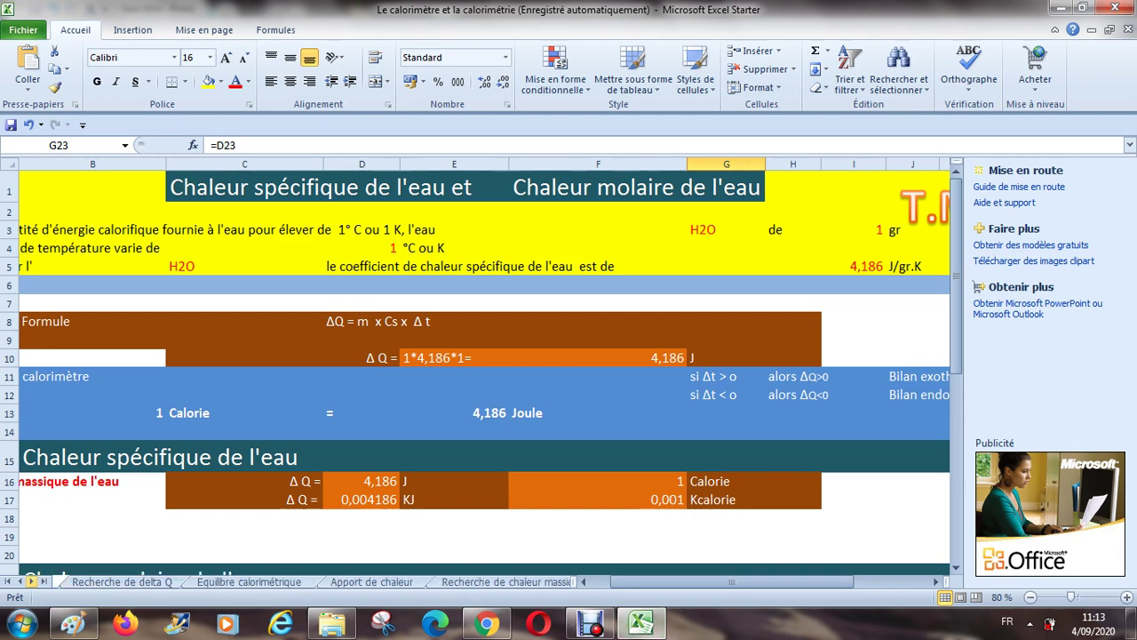
left_click(31, 580)
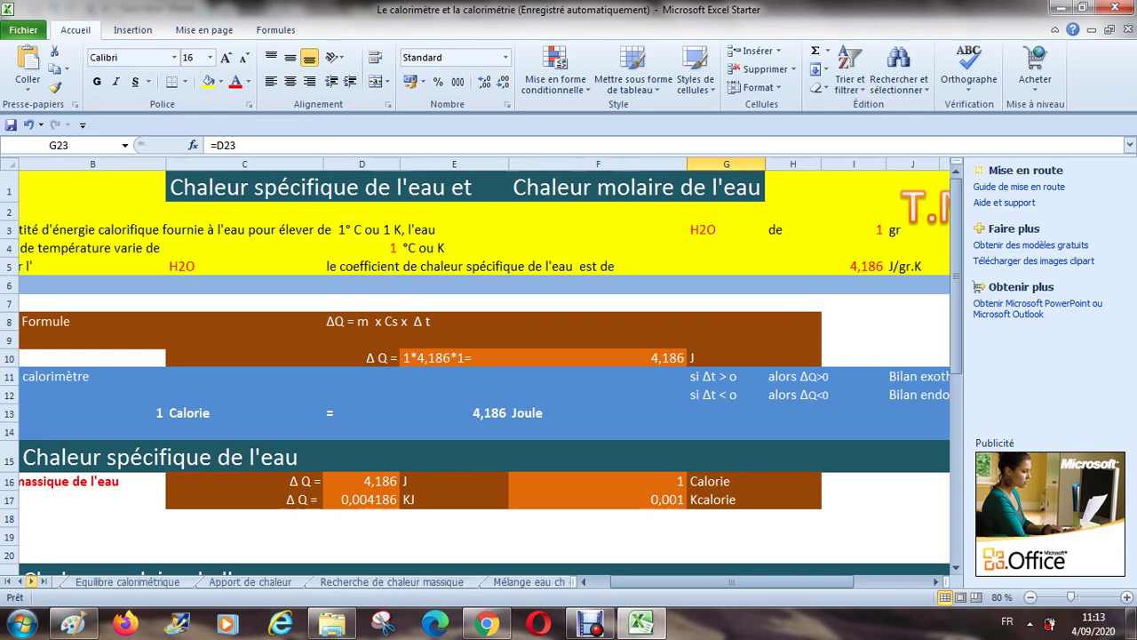
left_click(31, 581)
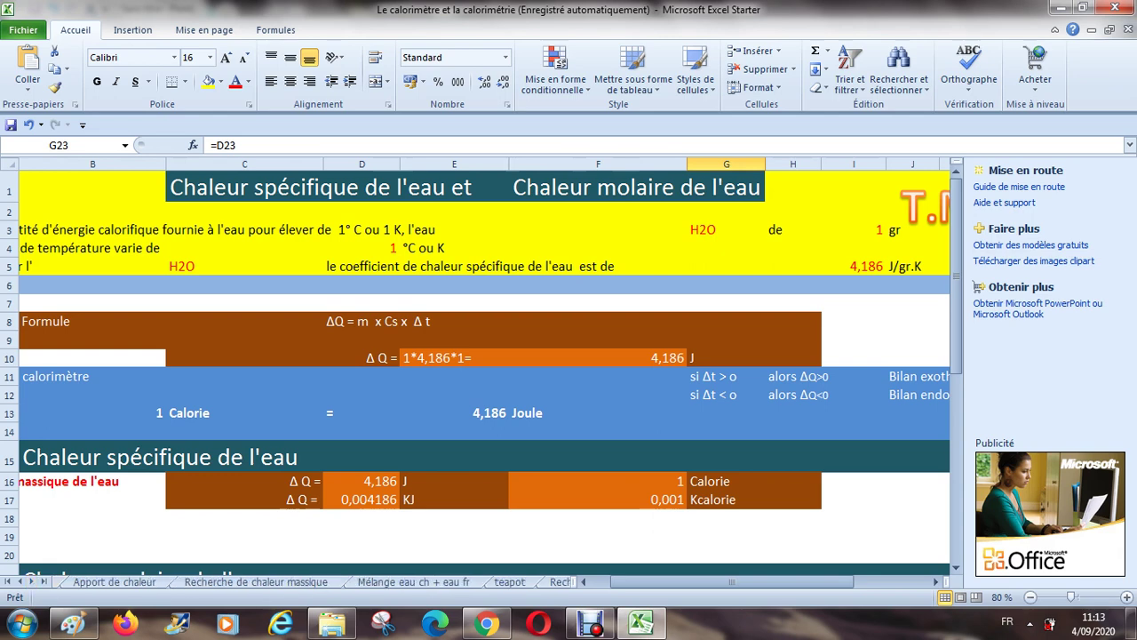
left_click(413, 581)
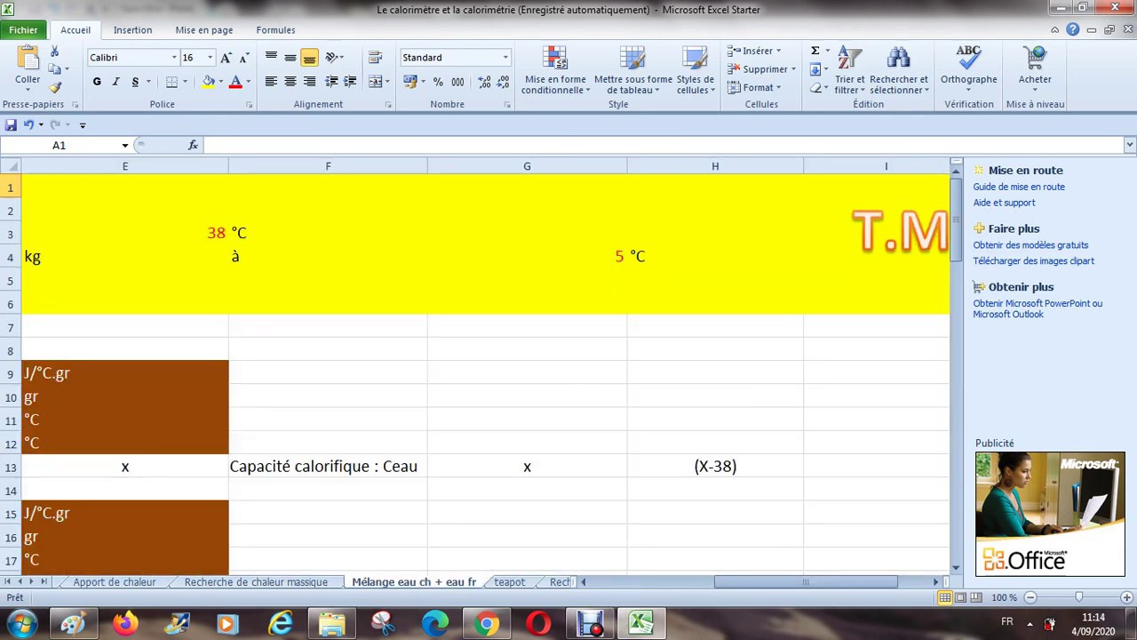
key("ctrl+Home")
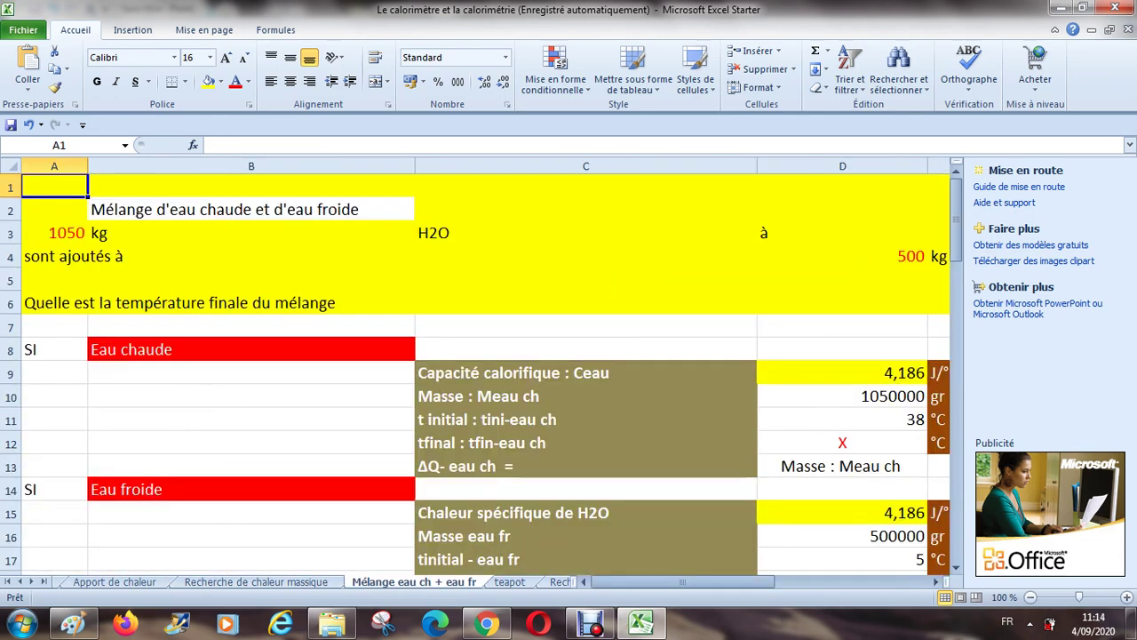
Step: Examine the title row of the hot and cold water mixing problem
left_click(54, 209)
left_click(54, 232)
left_click(54, 209)
left_click(585, 209)
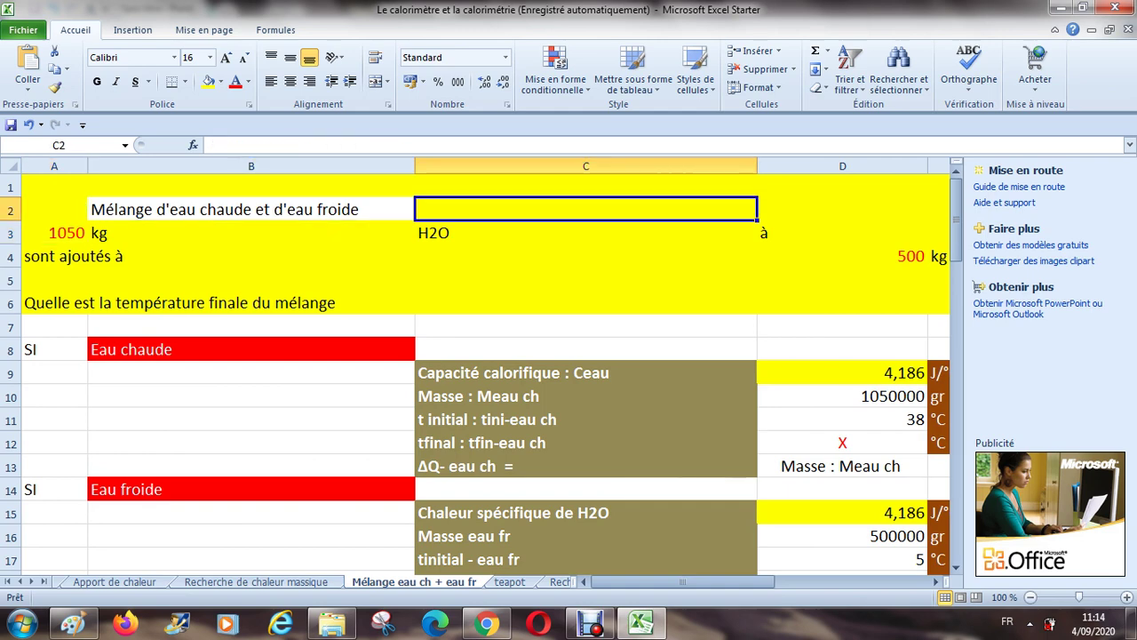
key("Right")
key("Right")
key("Right")
key("Left")
key("Left")
key("Left")
key("Left")
key("Left")
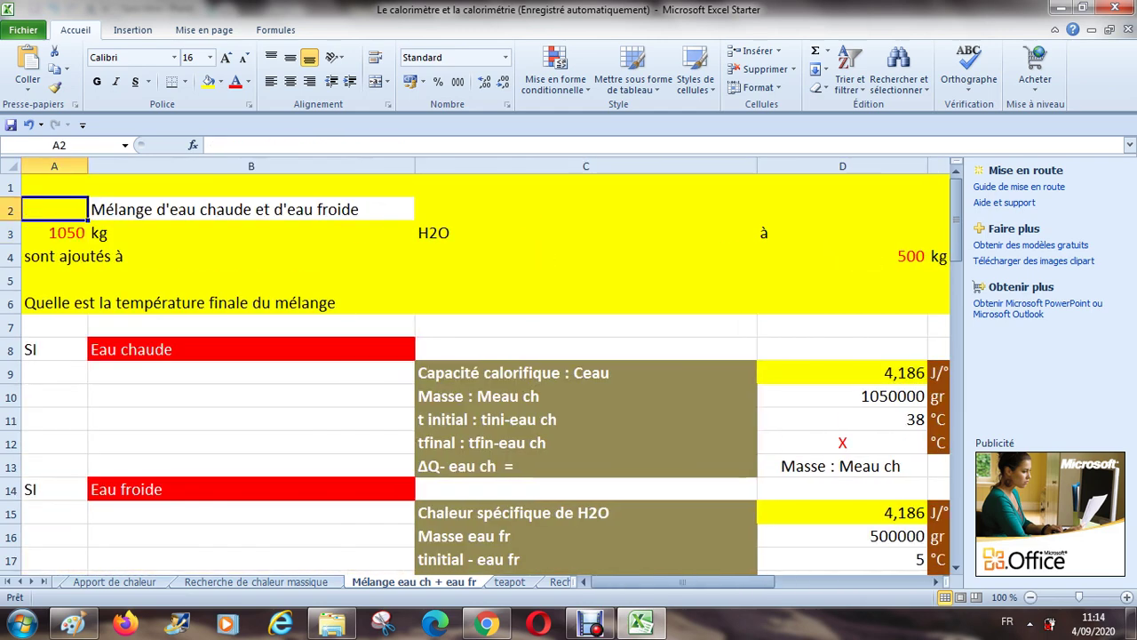
Step: Set the hot water mass in cell A3 to 25 kg, and check the hot water temperature in the same row
left_click(54, 233)
type("25")
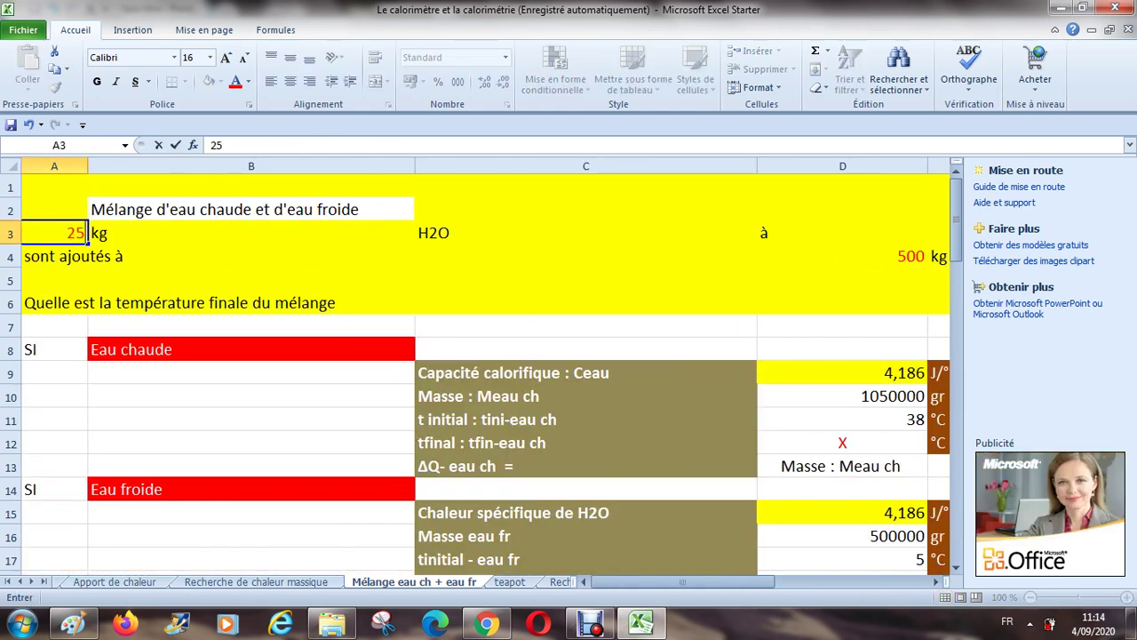
key("Right")
key("Right")
key("Right")
key("Right")
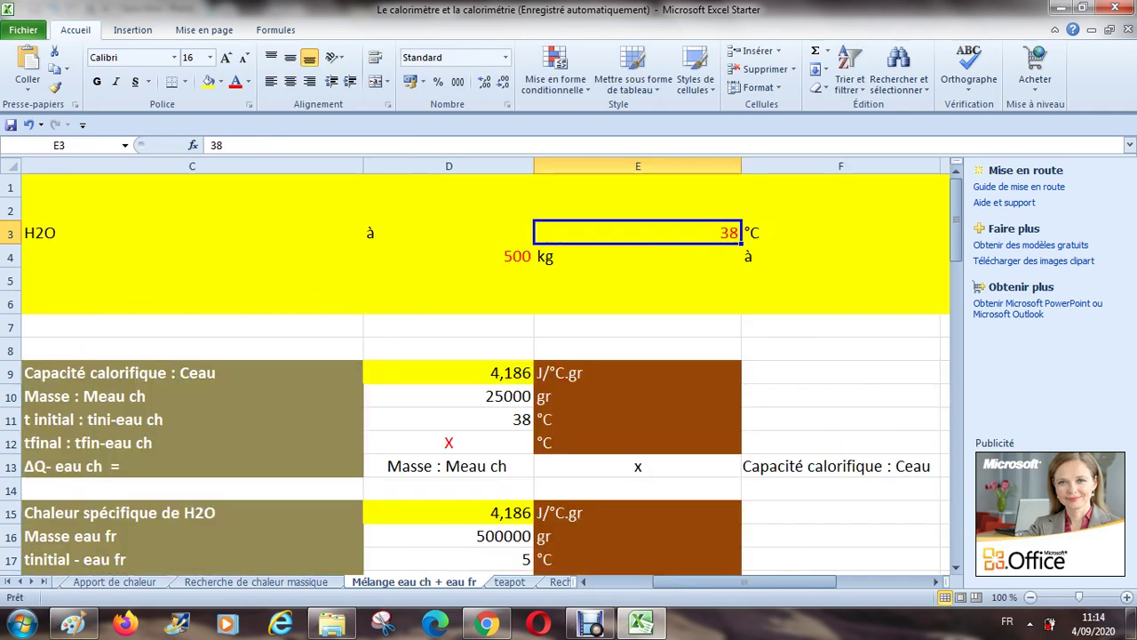
key("Left")
key("Left")
key("Left")
key("Left")
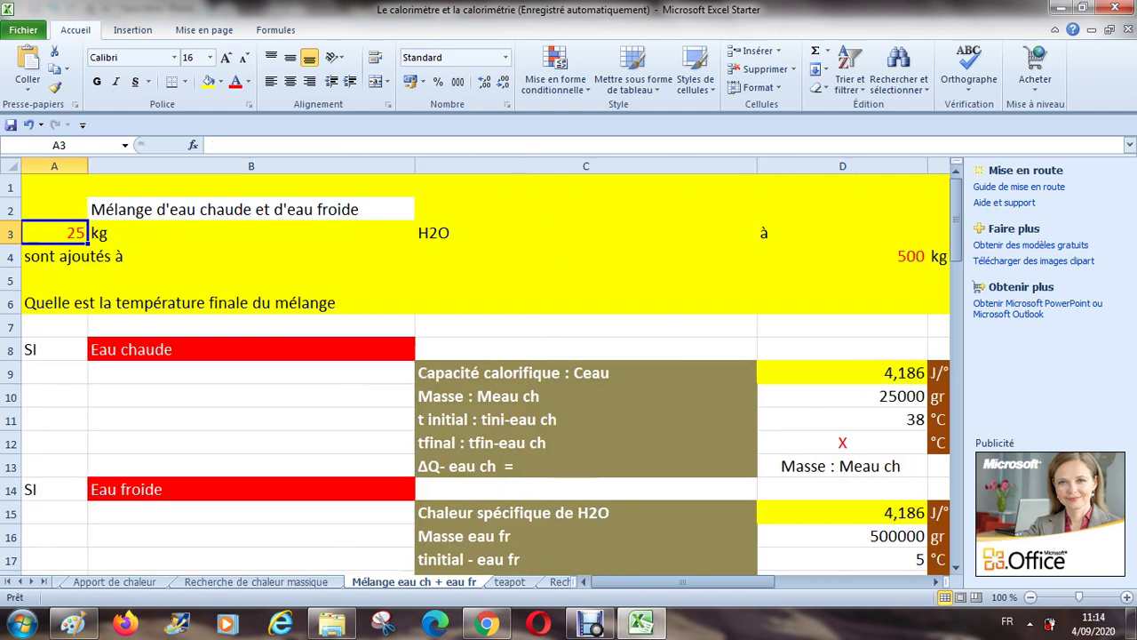
Step: Set the added cold water mass in cell D4 to 20 kg
key("Down")
key("Right")
key("Right")
key("Right")
key("Right")
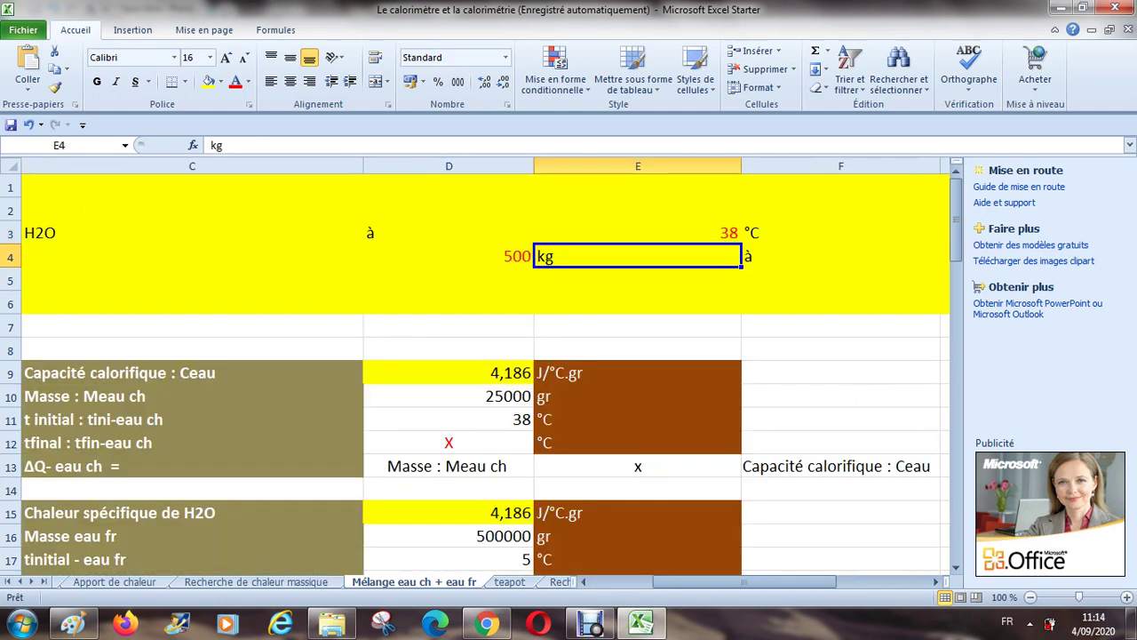
key("Left")
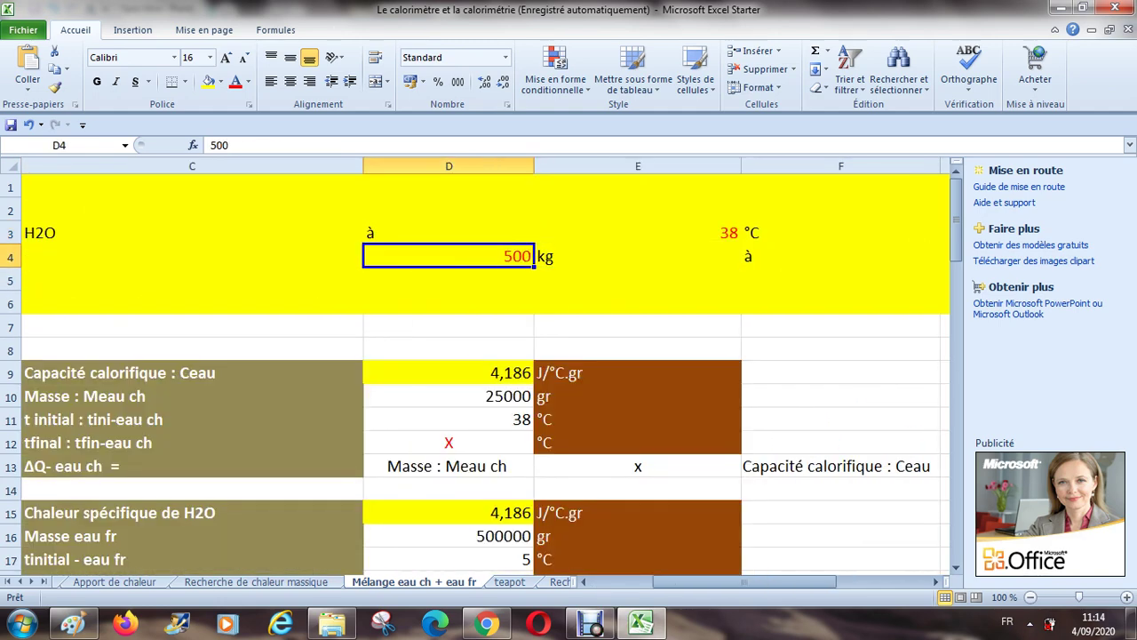
type("20")
key("Right")
Step: Examine the cold water temperature given in row 4 of the problem statement
key("Right")
key("Right")
key("Right")
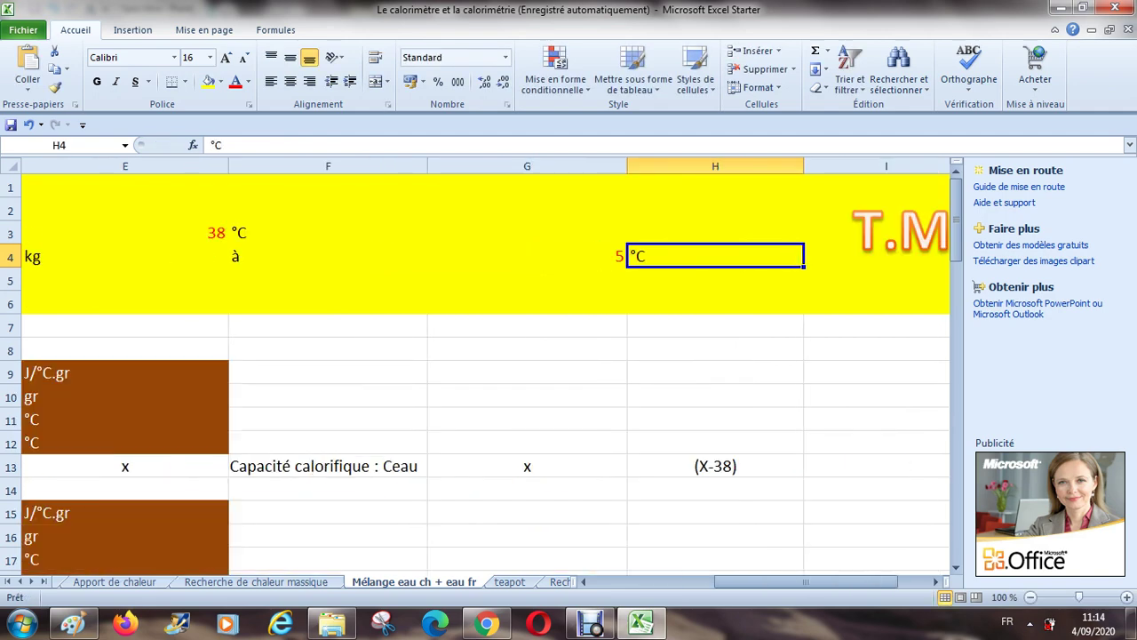
key("Left")
key("Right")
key("Left")
key("Left")
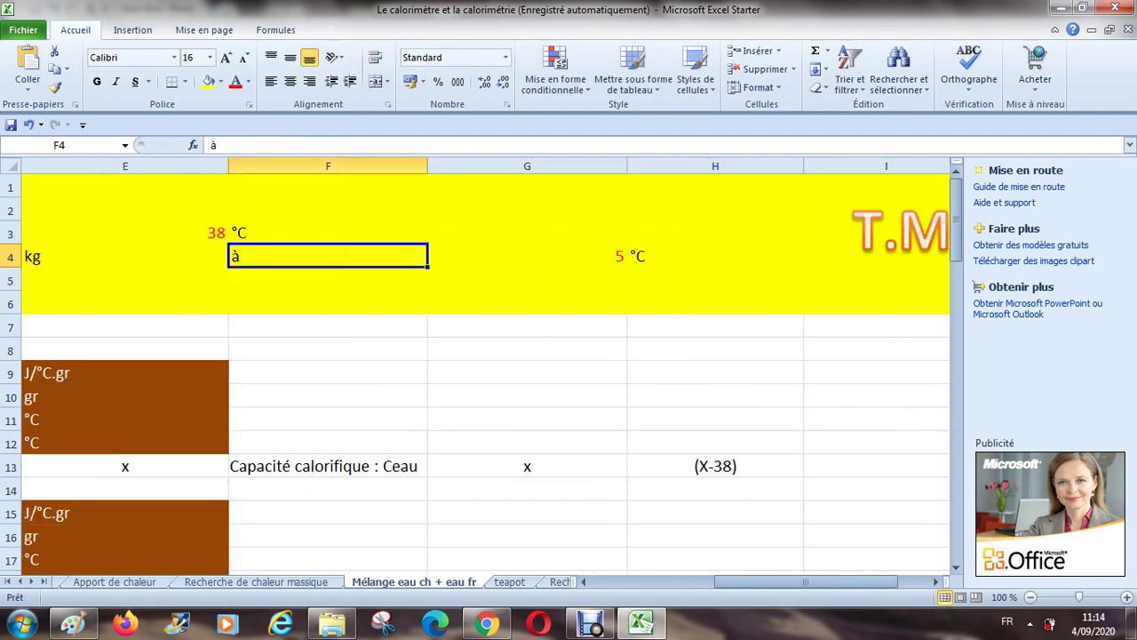
key("Left")
key("Left")
key("Right")
key("Right")
key("Right")
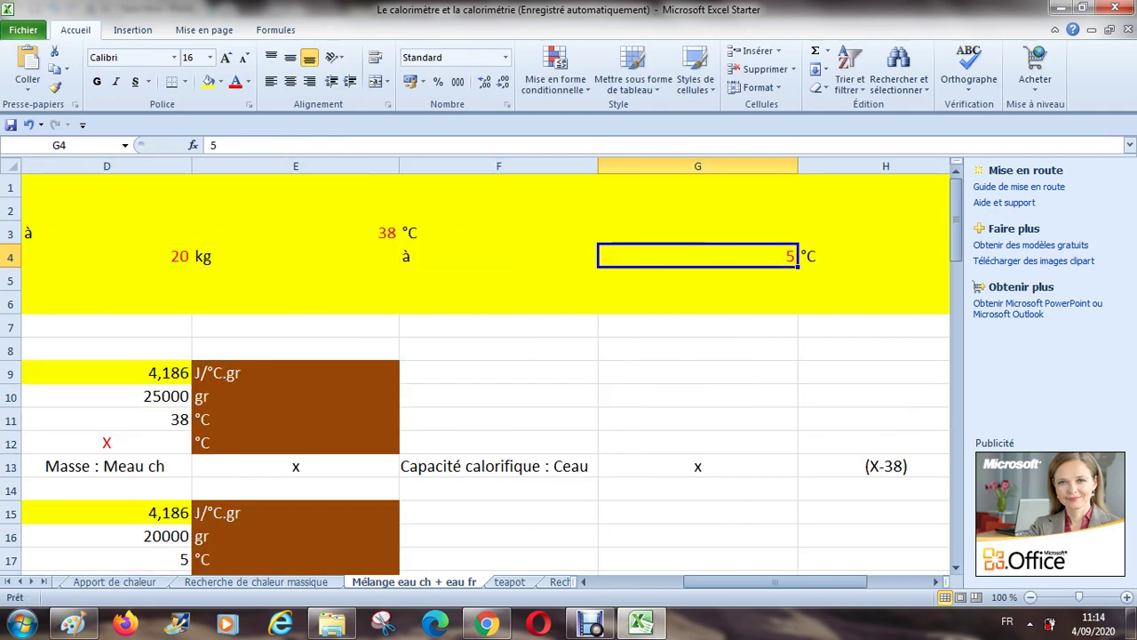
Step: Read through the hot water mass and temperature in row 3 of the problem statement
key("Left")
key("Home")
key("Up")
key("Right")
key("Right")
key("Right")
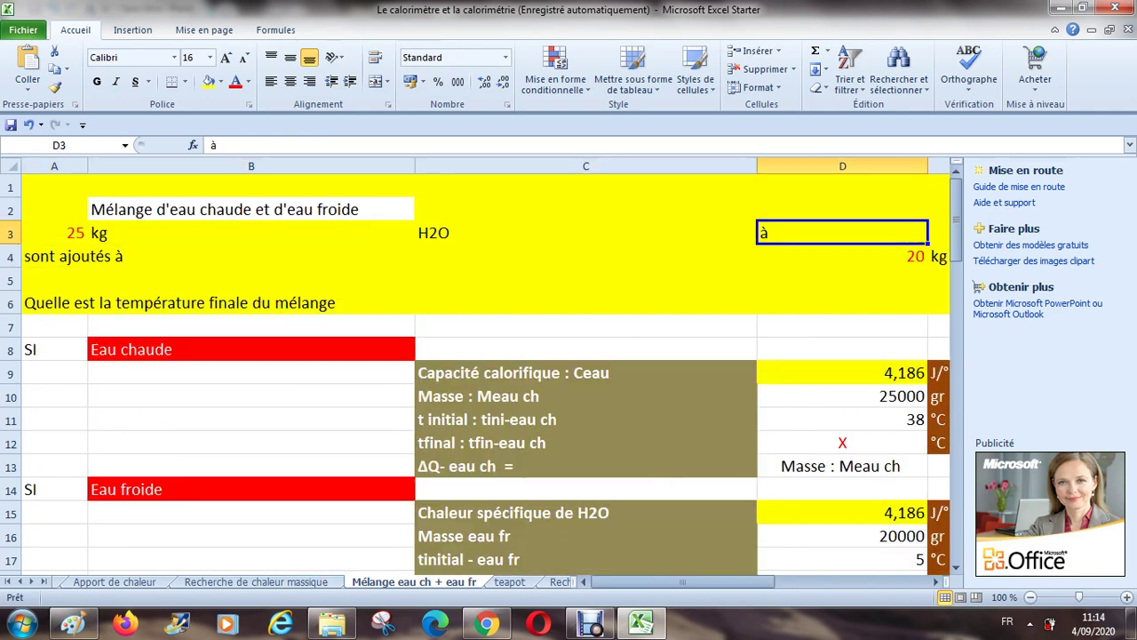
key("Right")
key("Right")
key("Right")
key("Right")
key("Left")
key("Left")
key("Left")
key("Left")
key("Left")
key("Left")
key("Left")
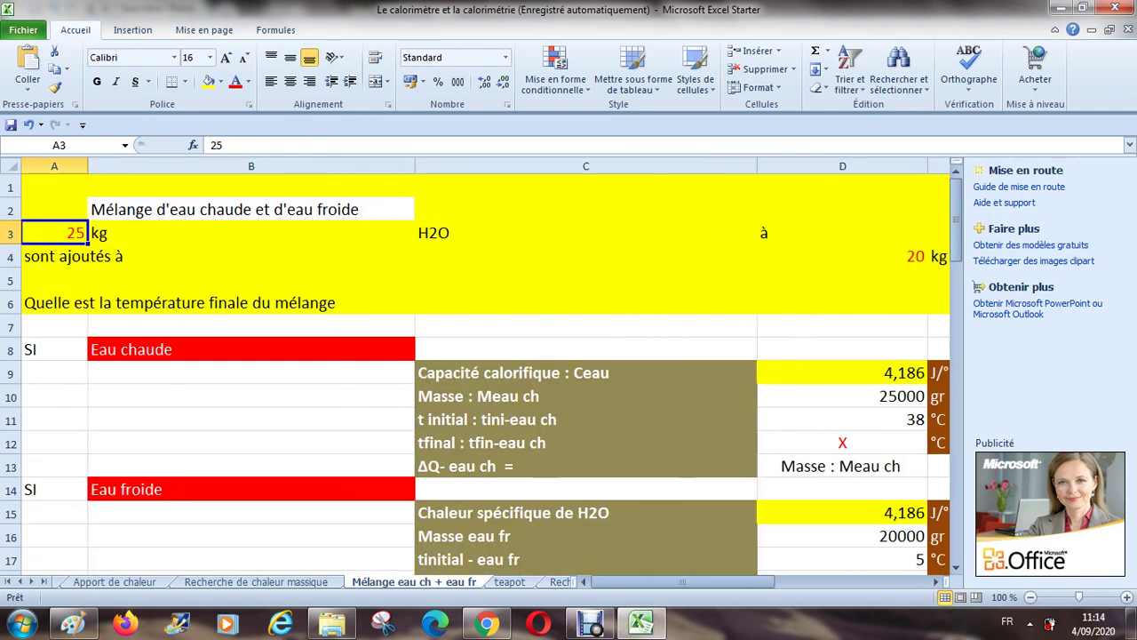
Step: Read the question in row 6 about the mixture's final temperature
key("Down")
key("Down")
key("Down")
key("Right")
key("Right")
key("Right")
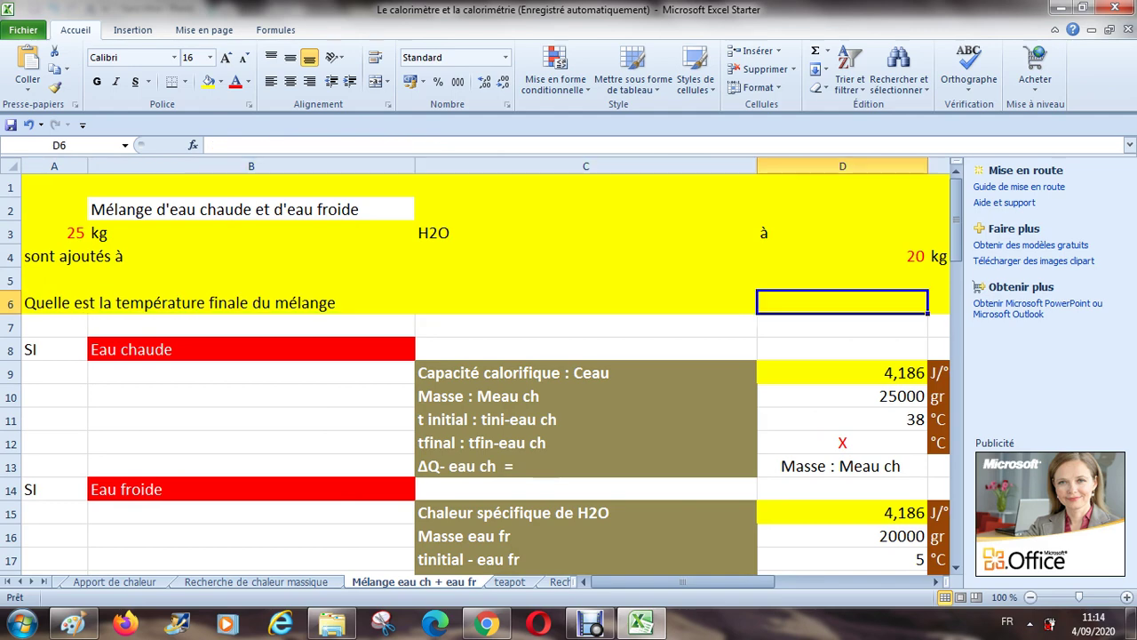
key("Right")
key("Right")
key("Right")
key("Right")
key("Right")
key("Home")
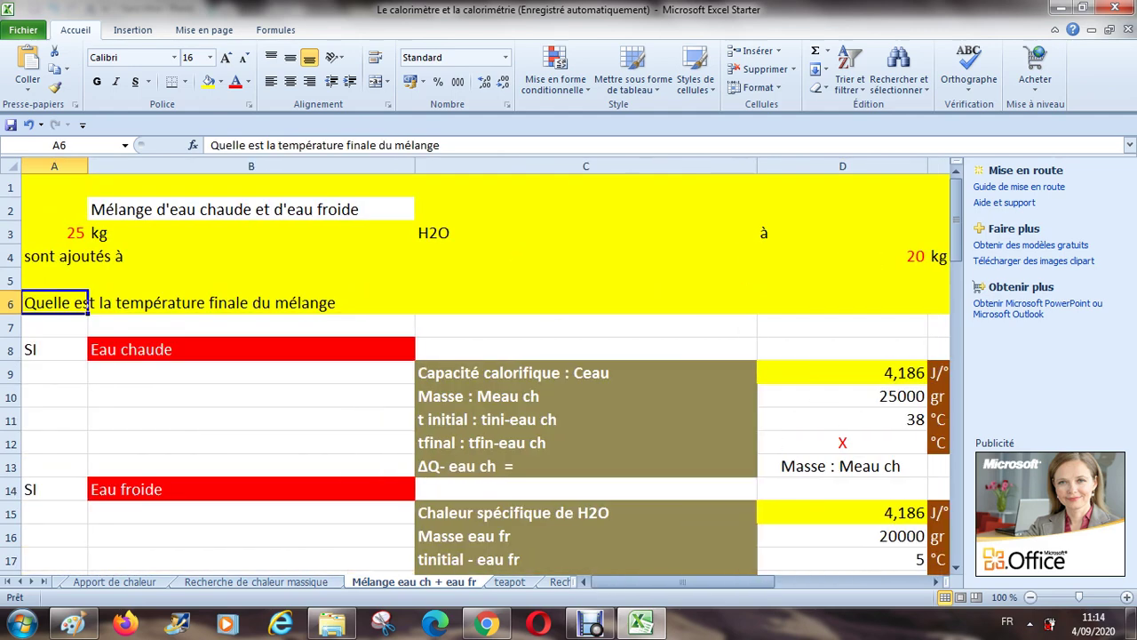
Step: Examine the heat capacity and its unit in the "Eau chaude" section
key("Down")
key("Down")
key("Right")
key("Right")
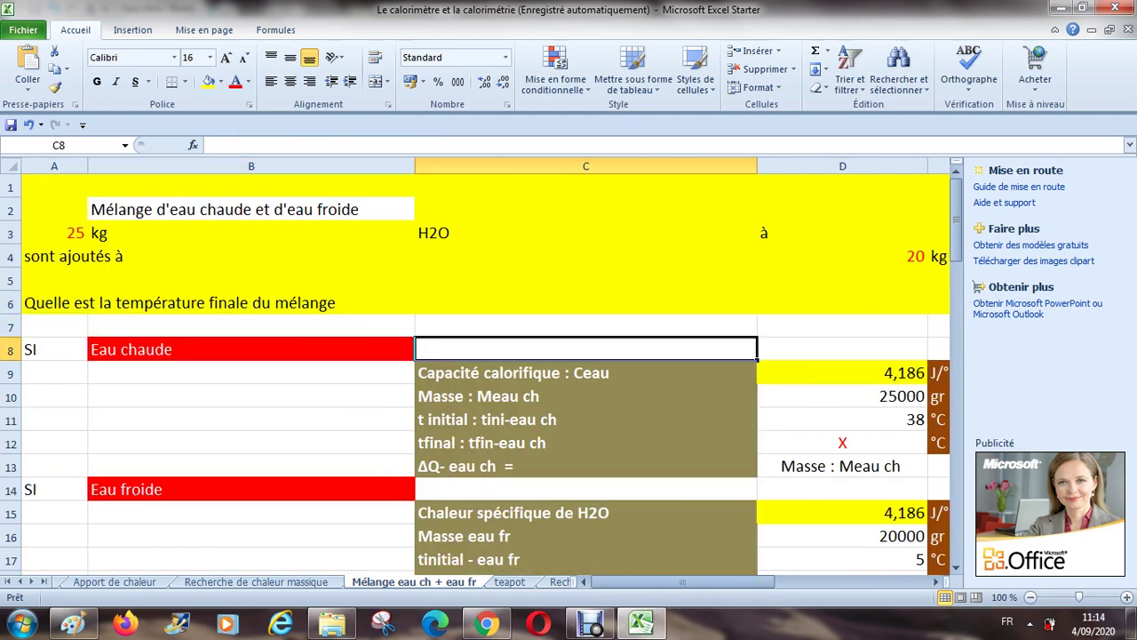
key("Down")
key("Right")
key("Right")
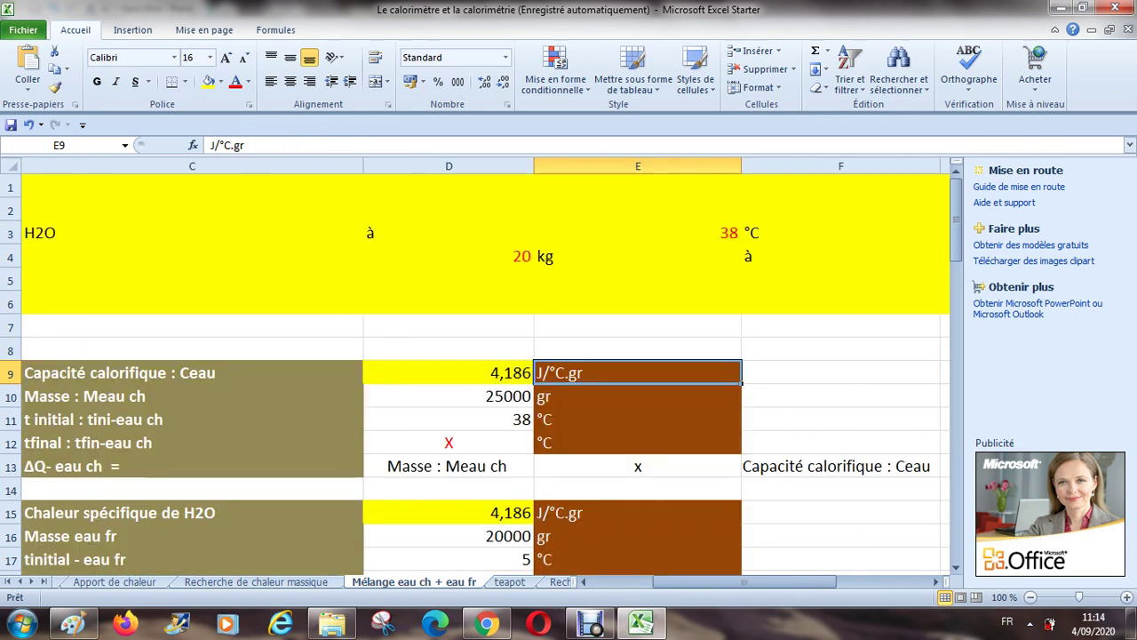
key("Left")
key("Left")
key("Left")
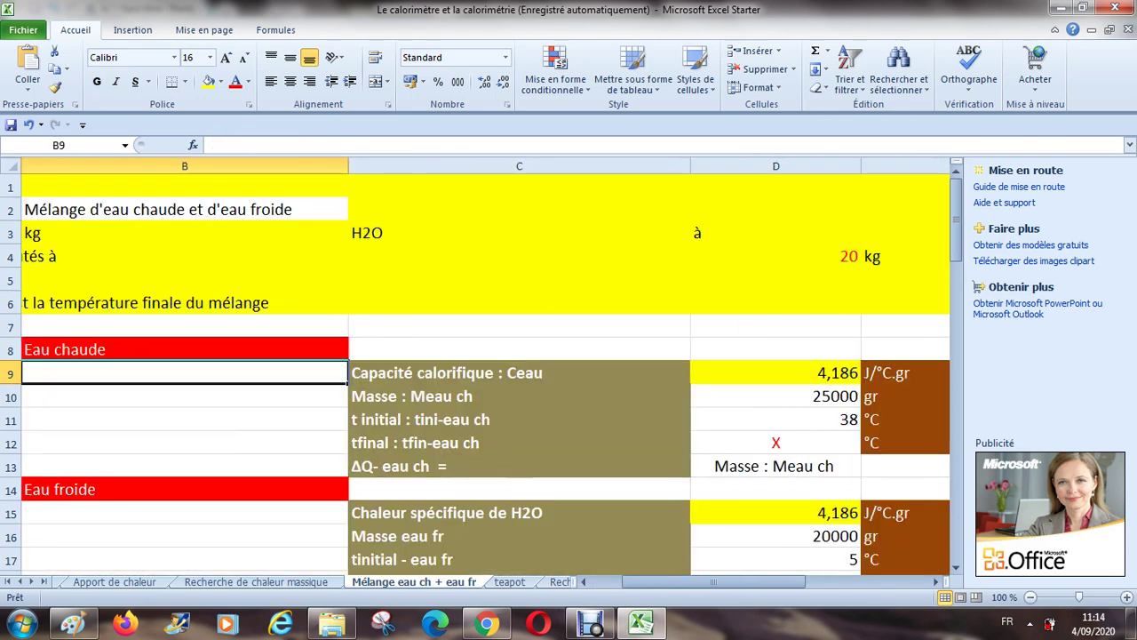
key("Left")
key("Up")
key("Down")
key("Down")
key("Down")
key("Down")
key("Down")
key("Down")
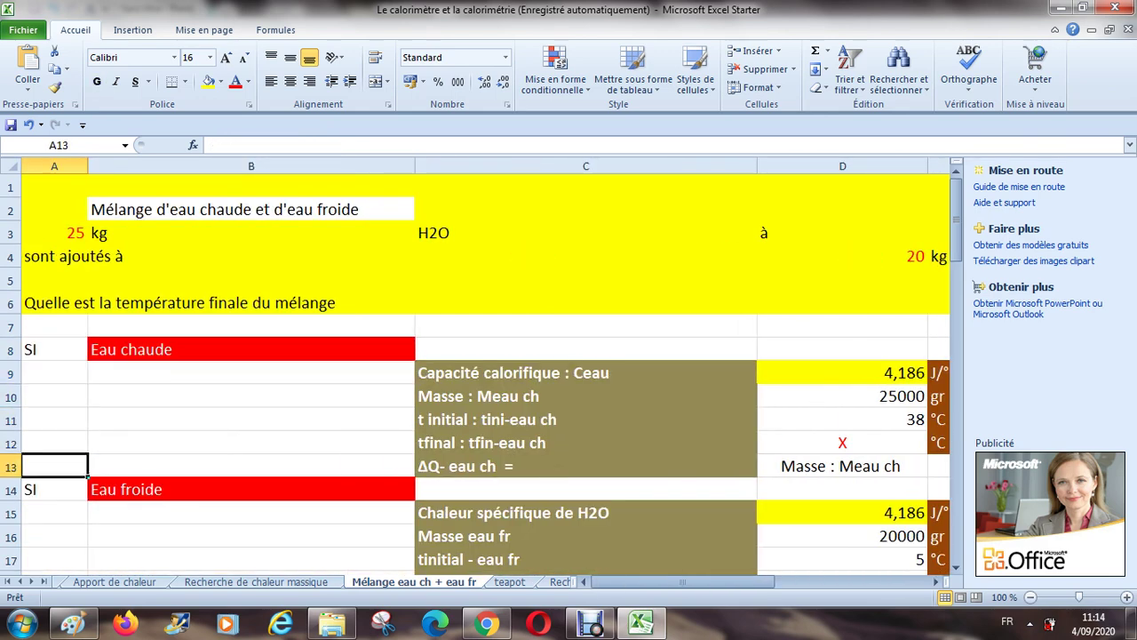
Step: Examine the specific heat of H2O and its source formula in the "Eau froide" section
key("Right")
key("Right")
key("ctrl+g")
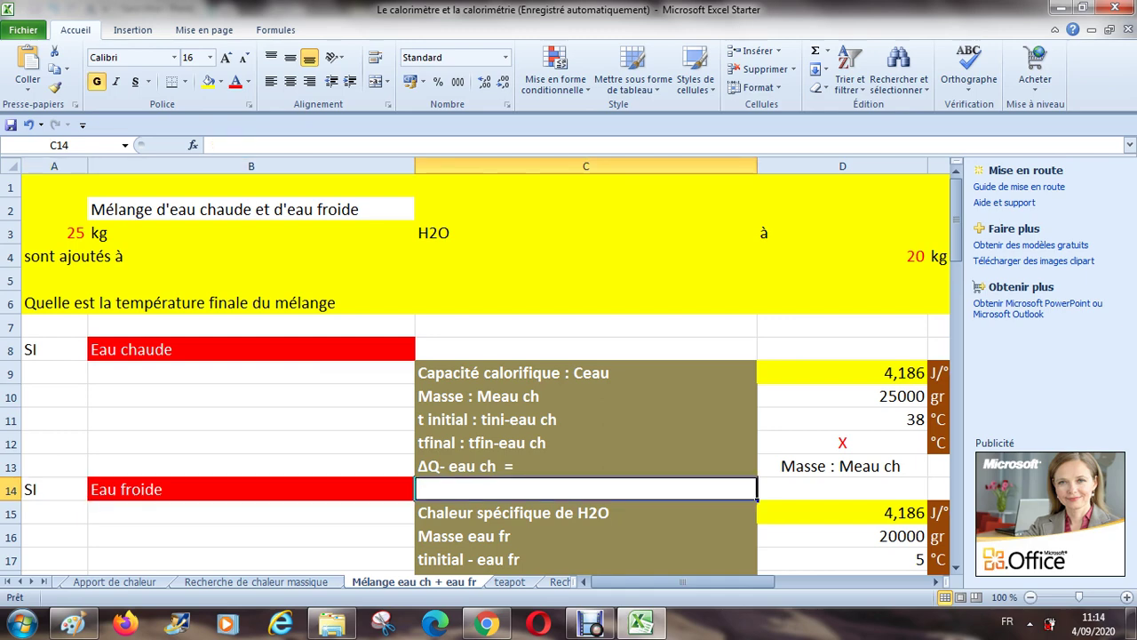
key("Right")
key("Right")
key("Down")
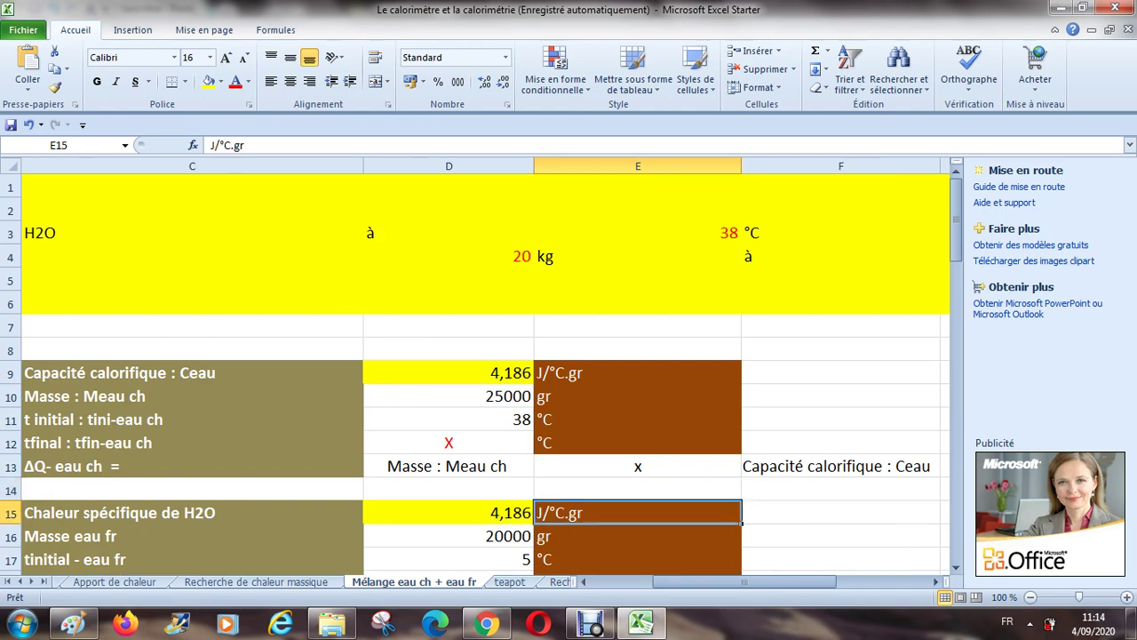
key("Left")
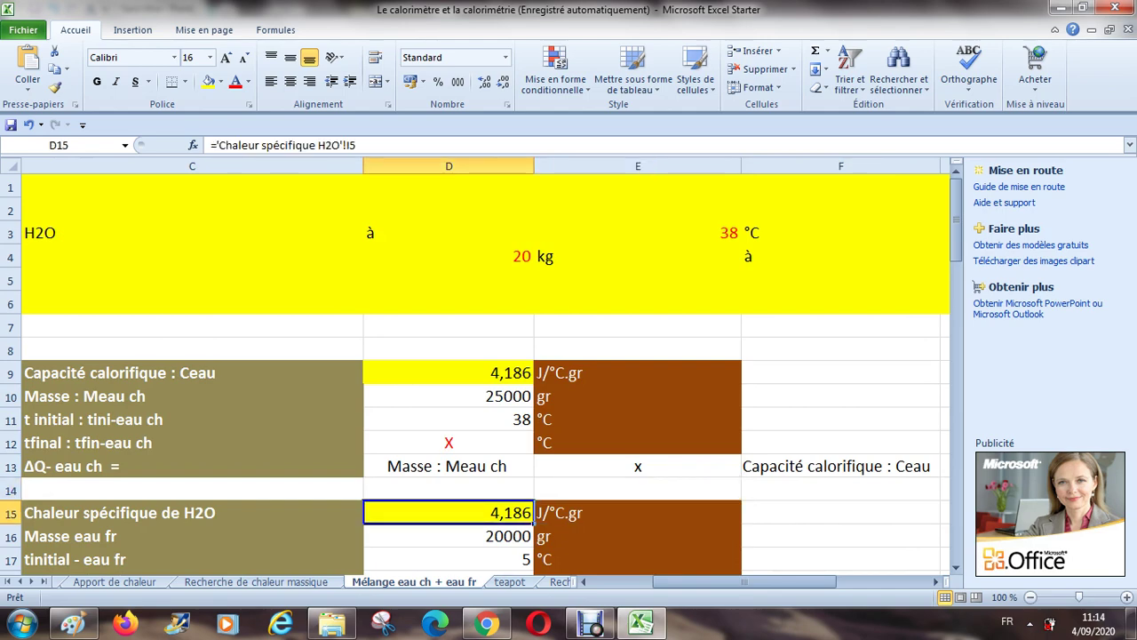
Step: Review the hot water mass, initial temperature and unknown final temperature in the "Eau chaude" section
key("Up")
key("Up")
key("Up")
key("Up")
key("Up")
key("Up")
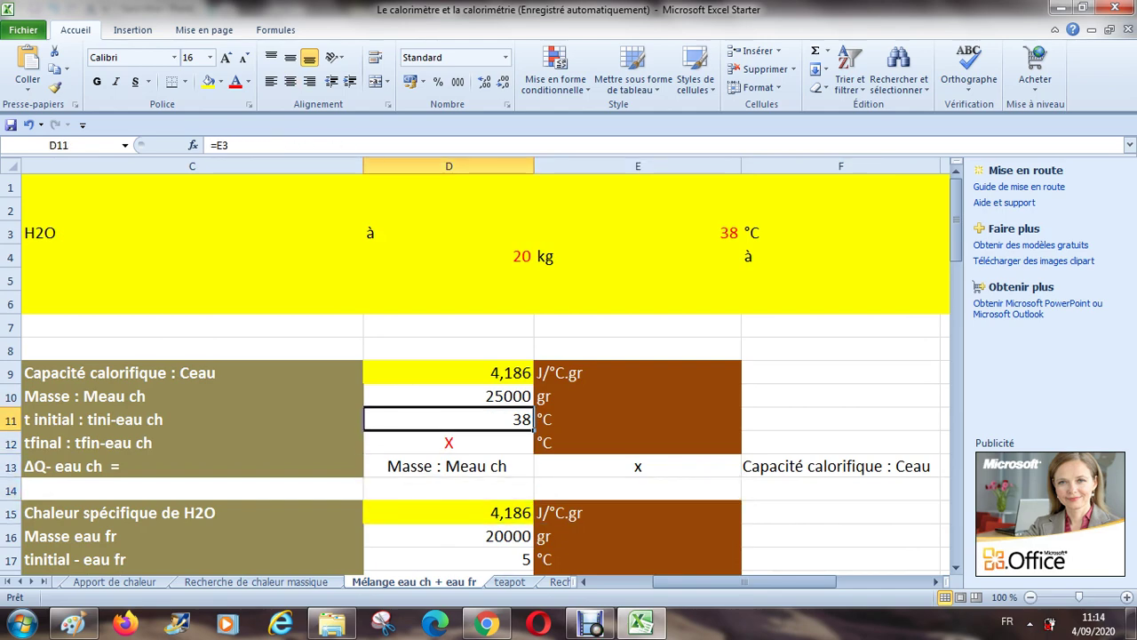
key("Left")
key("Left")
key("Down")
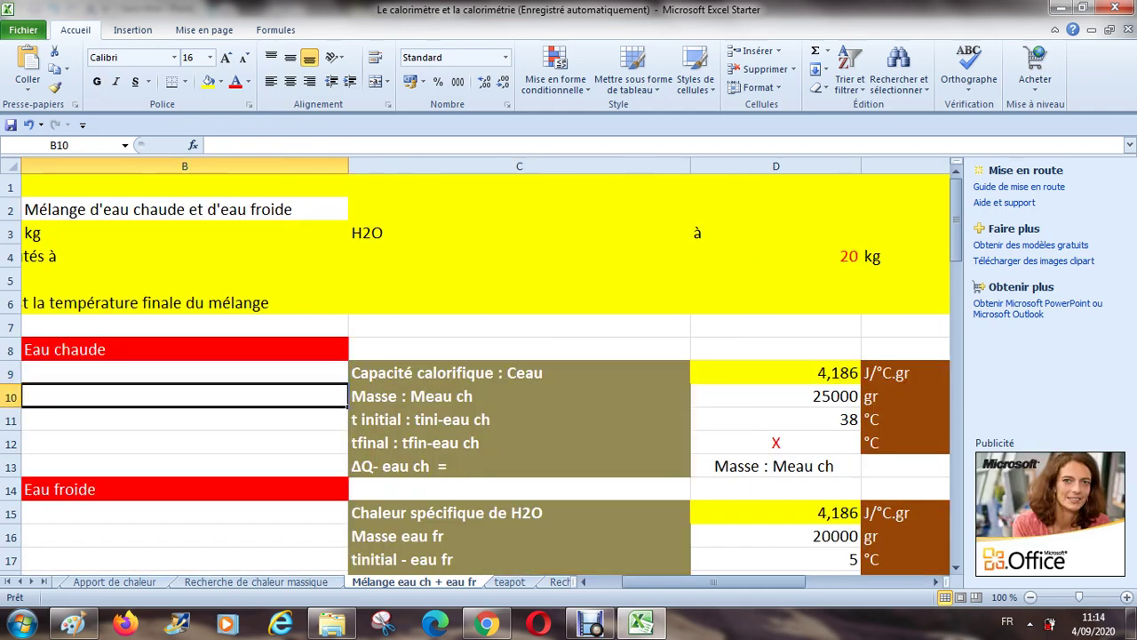
key("Right")
key("Right")
key("Right")
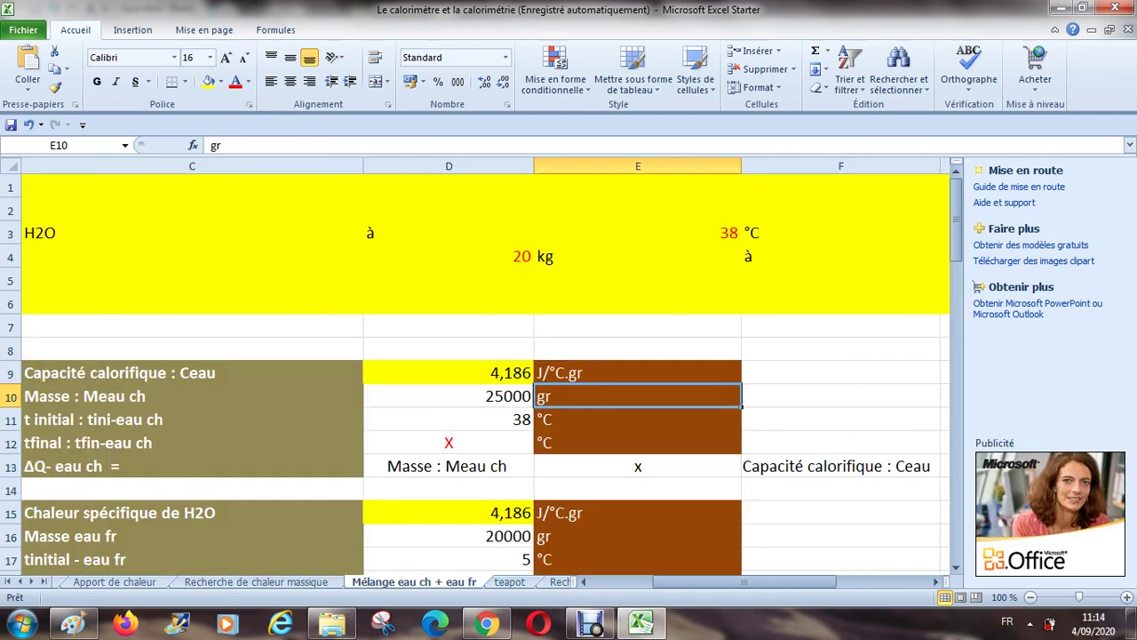
key("Left")
key("Down")
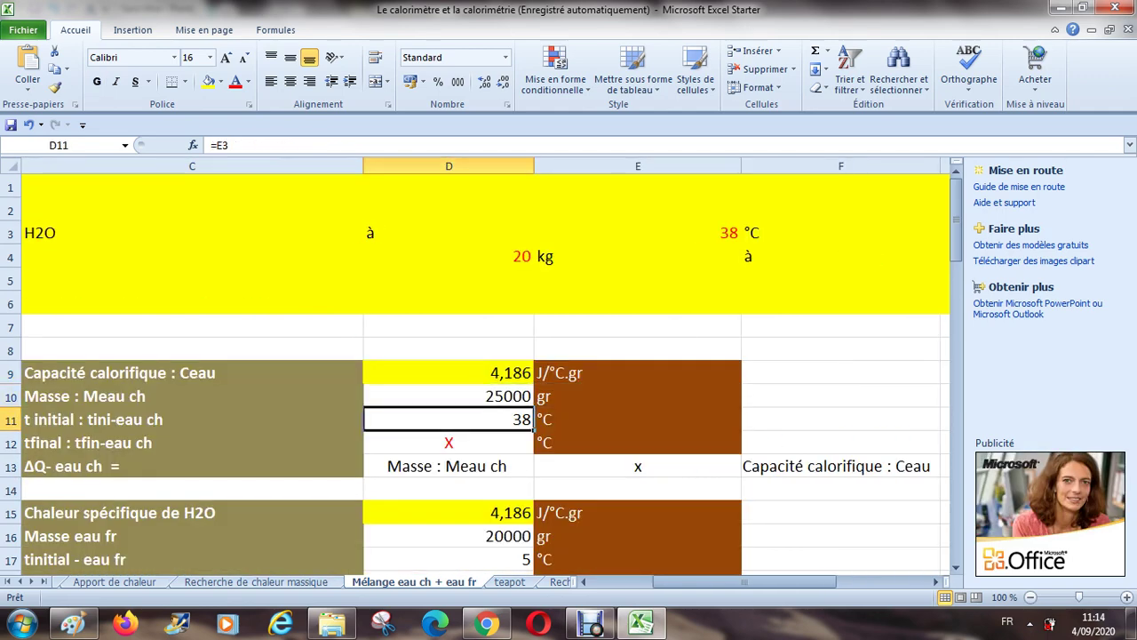
key("Down")
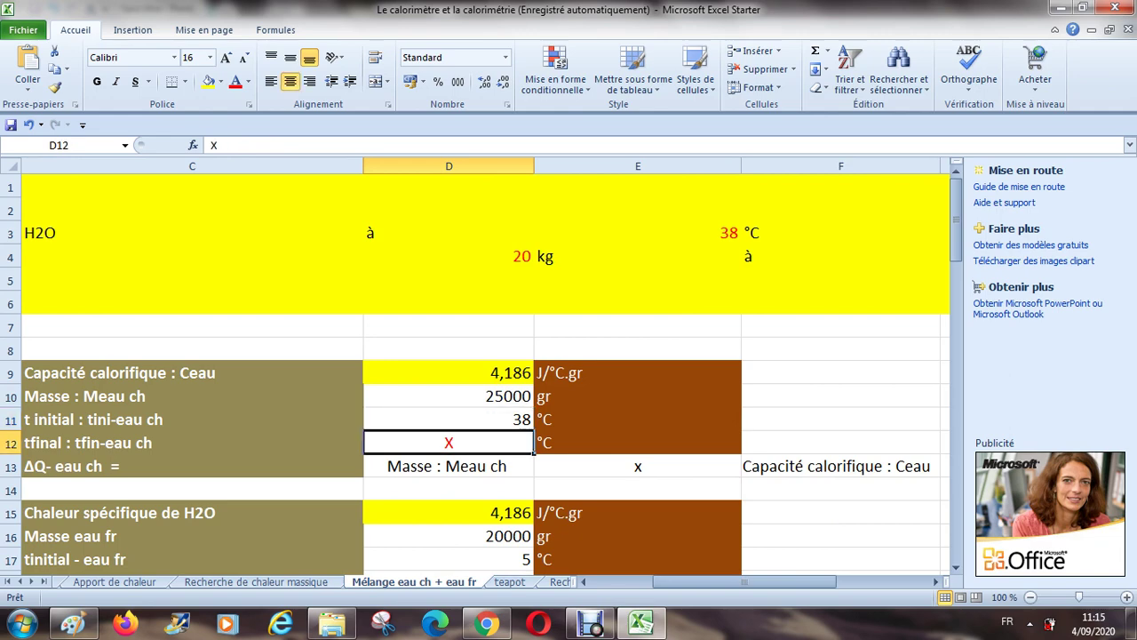
Step: Check the cold water mass in grams and its conversion formula in the "Eau froide" section
key("Down")
key("Down")
key("Down")
key("Down")
key("Left")
key("Left")
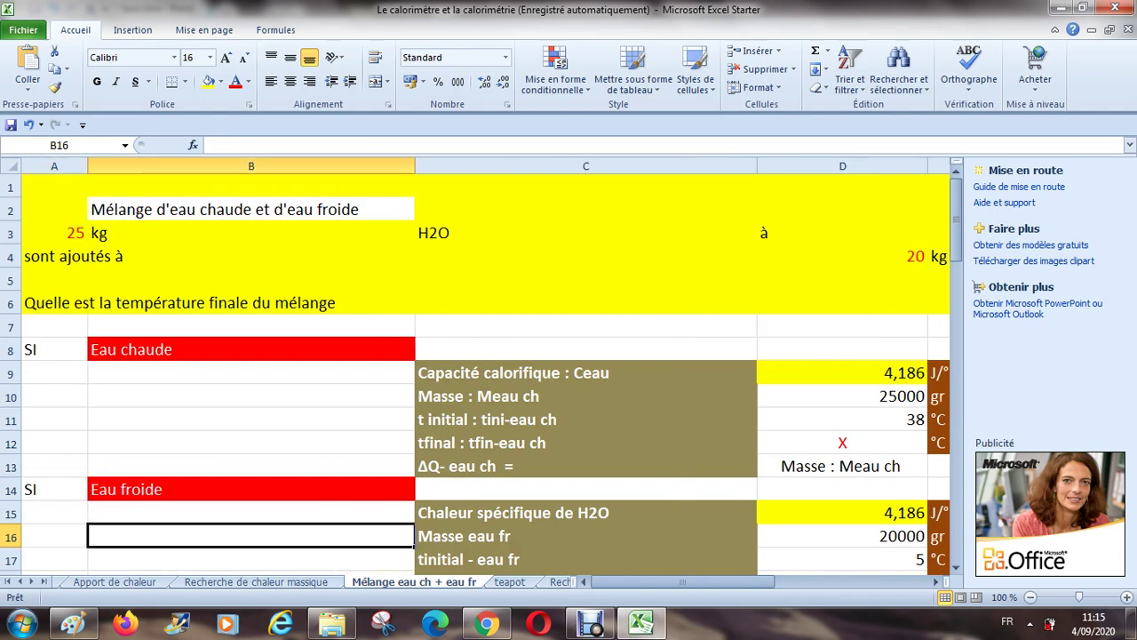
key("Right")
key("Right")
key("Right")
key("Left")
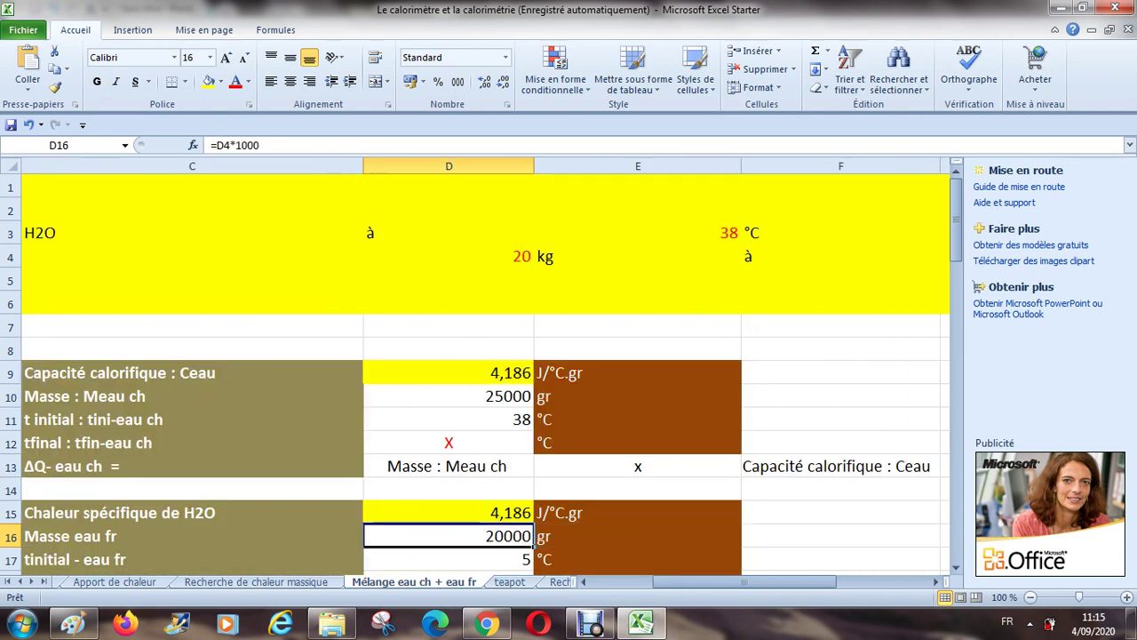
Step: Check the formula behind the hot water's heat capacity in the "Eau chaude" section
key("Down")
key("Up")
key("Up")
key("Up")
key("Up")
key("Up")
key("Up")
key("Up")
key("Up")
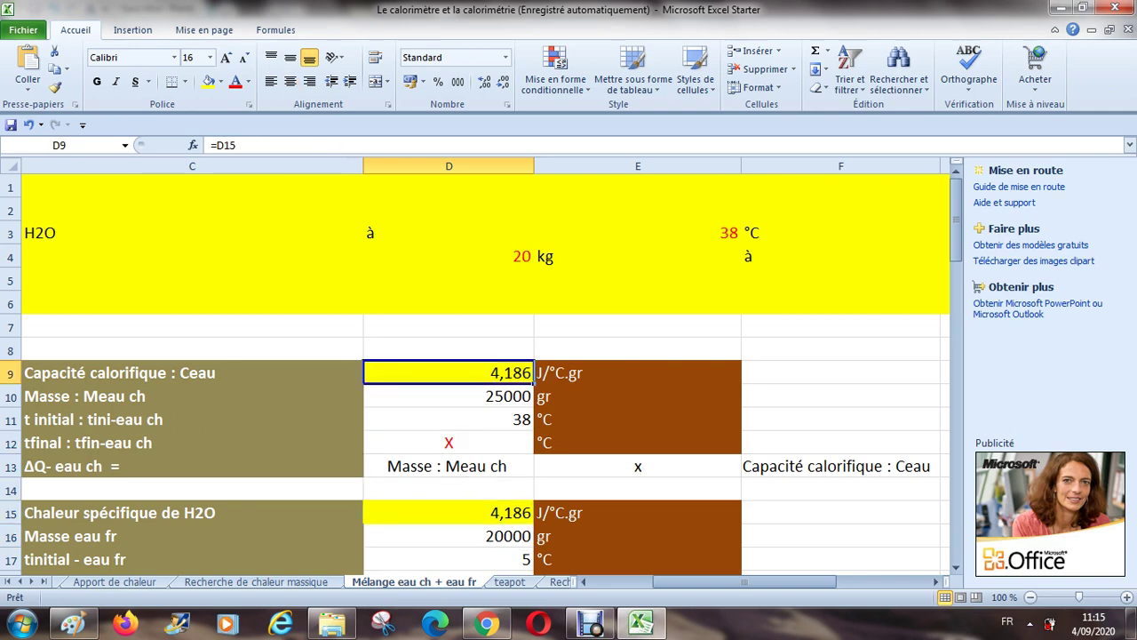
Step: Review the cold water's initial and final temperature cells in the "Eau froide" section
key("Down")
key("Down")
key("Down")
key("Down")
key("Down")
key("Down")
key("Down")
key("Down")
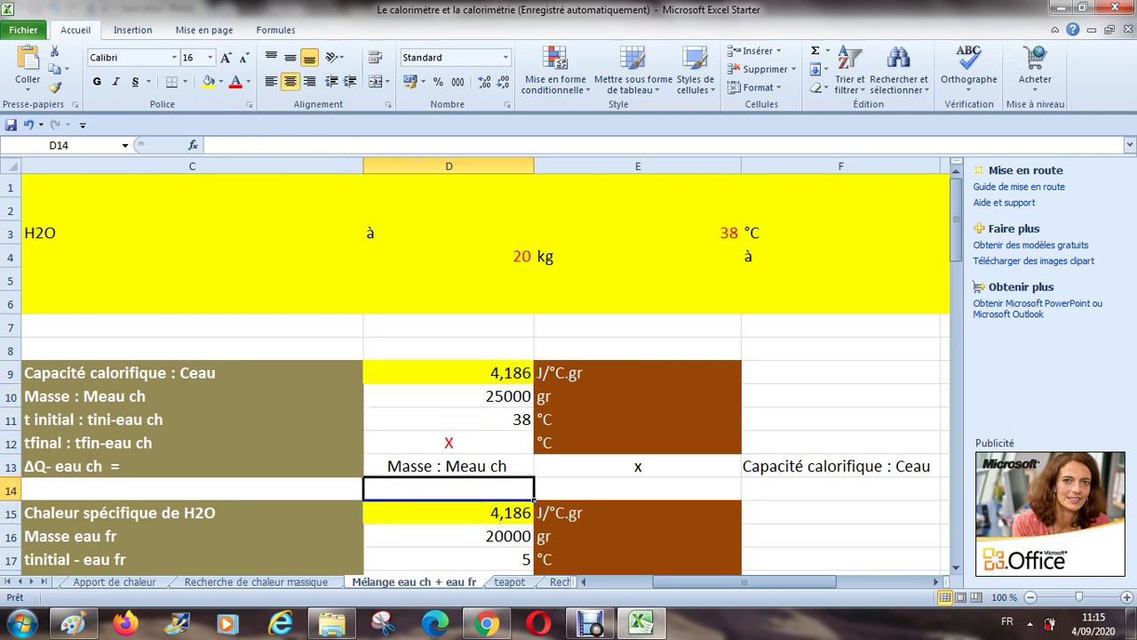
key("Down")
key("Down")
key("Up")
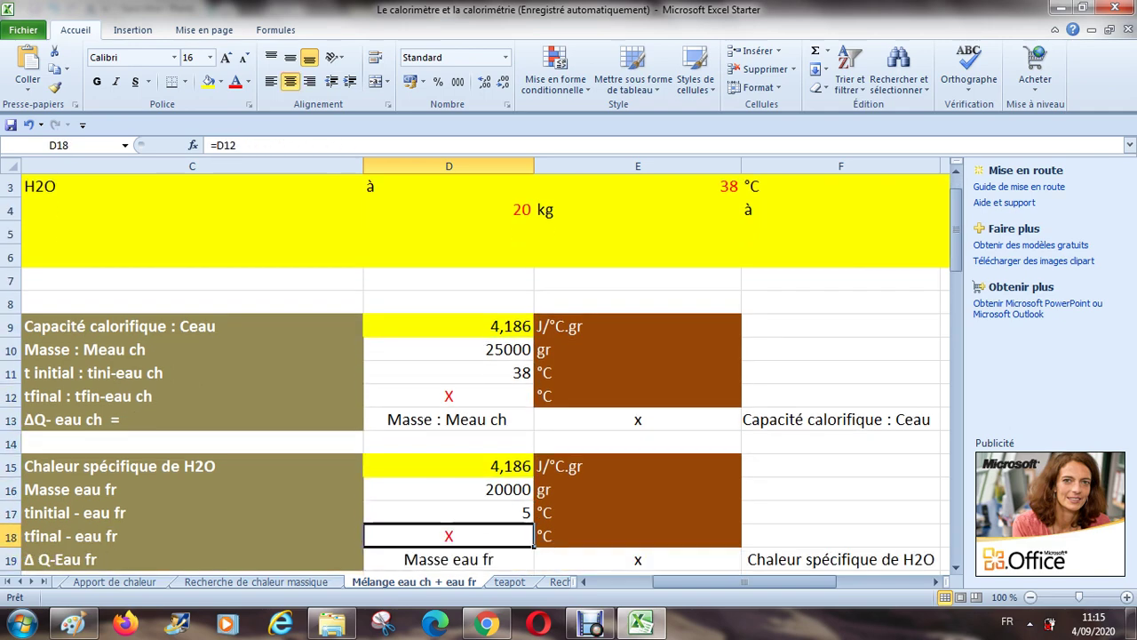
key("Up")
key("Up")
Step: Examine the mass and specific heat terms of the cold water's ΔQ row in the "Eau froide" section
key("Down")
key("Down")
key("Down")
key("Down")
key("Down")
key("Up")
key("Up")
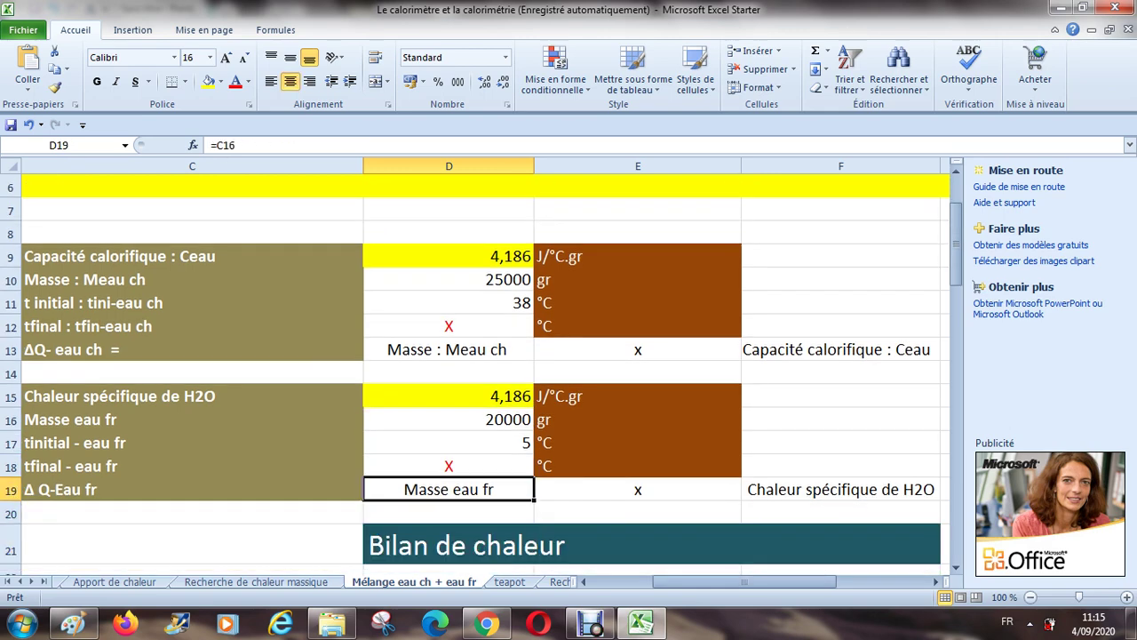
key("Up")
Step: Examine the start of the "Bilan de chaleur" and its statement about the cold water absorbing thermal energy
key("Down")
key("Down")
key("Down")
key("Down")
key("Down")
key("Down")
key("Down")
key("Down")
key("Down")
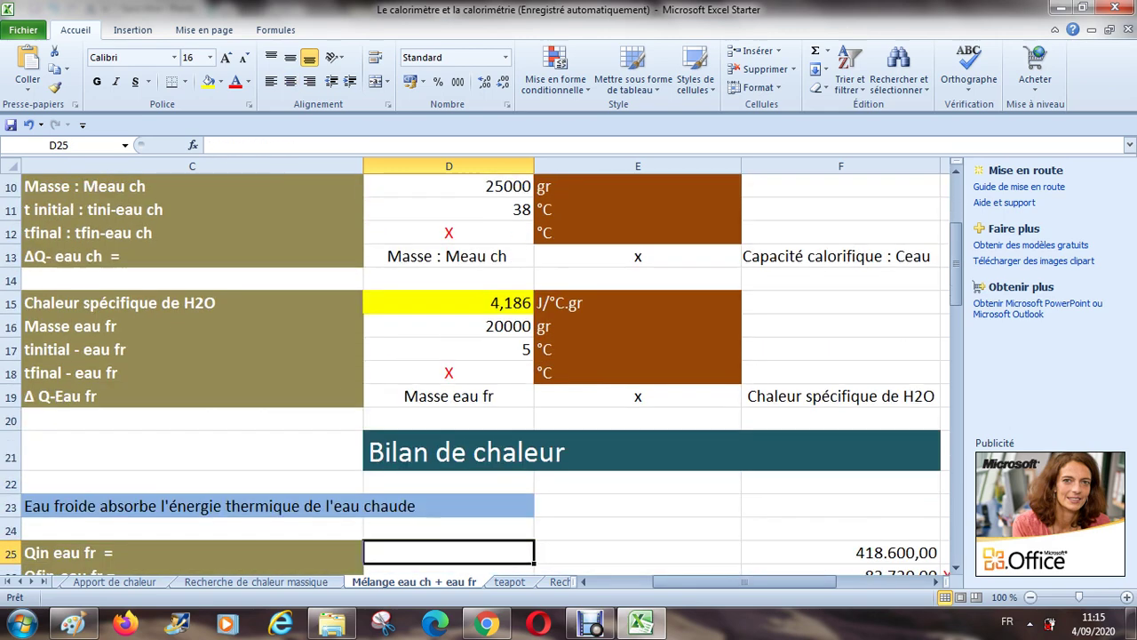
key("Left")
key("Left")
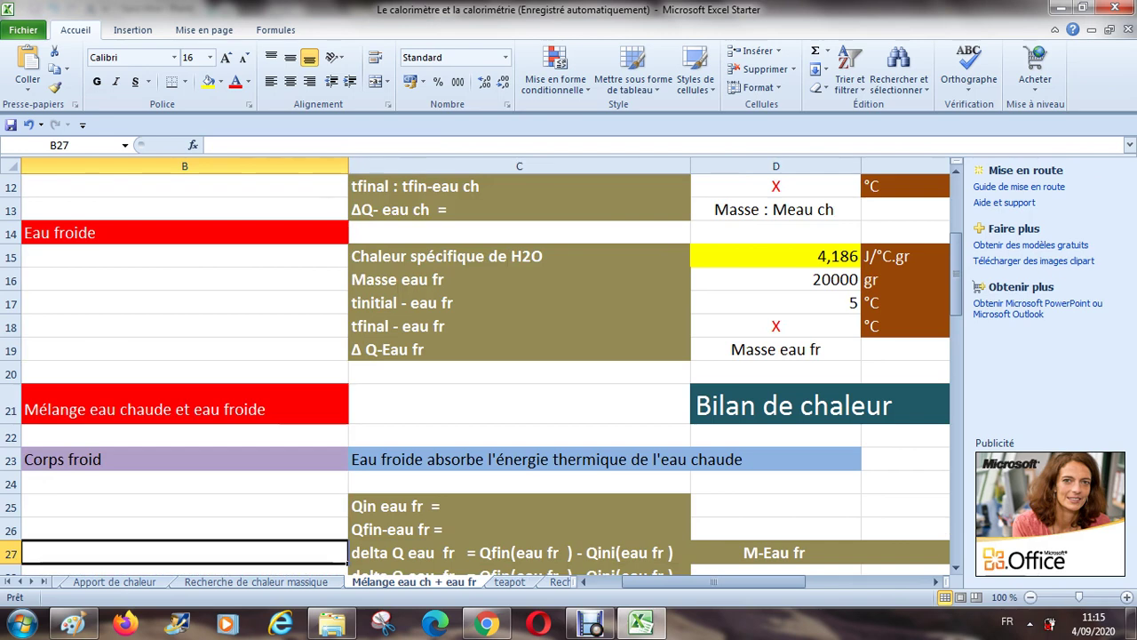
key("Up")
key("Right")
key("Up")
key("Up")
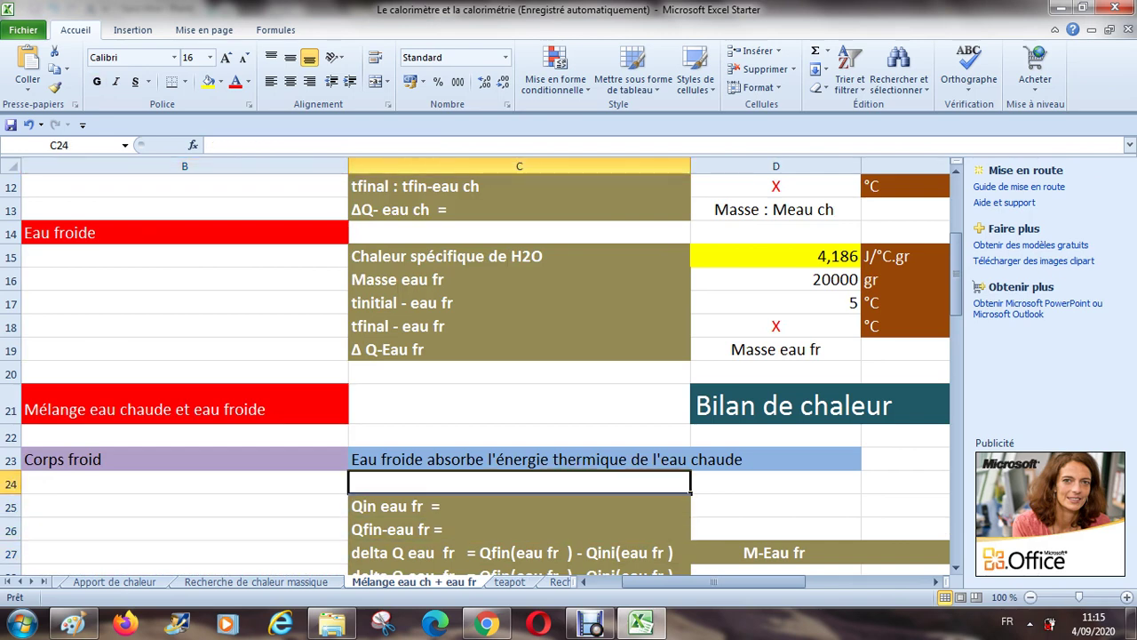
Step: Review the "Mélange eau chaude et eau froide" section, from its "Corps froid" heading to the cold water heat rows
key("Left")
key("Left")
key("Up")
key("Right")
key("Down")
key("Down")
key("Down")
key("Down")
key("Down")
key("Down")
key("Down")
key("Down")
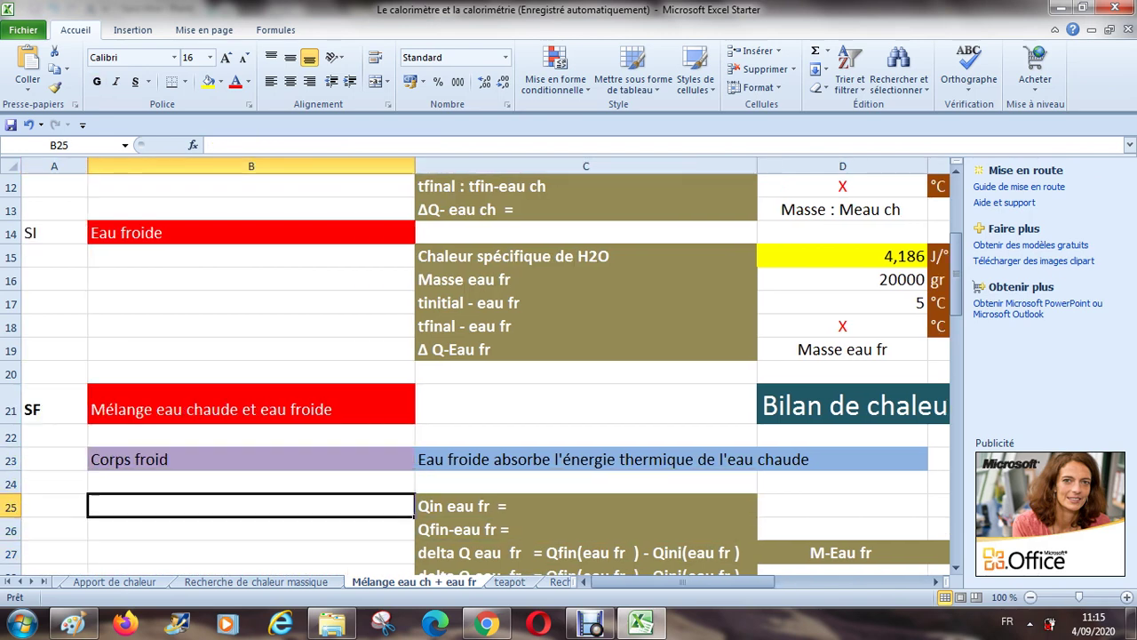
Step: Examine the "Résolution de l'équation" row that relates the cold water's ΔQ to the hot water's ΔQ
key("Down")
key("Down")
key("Down")
key("Down")
key("Down")
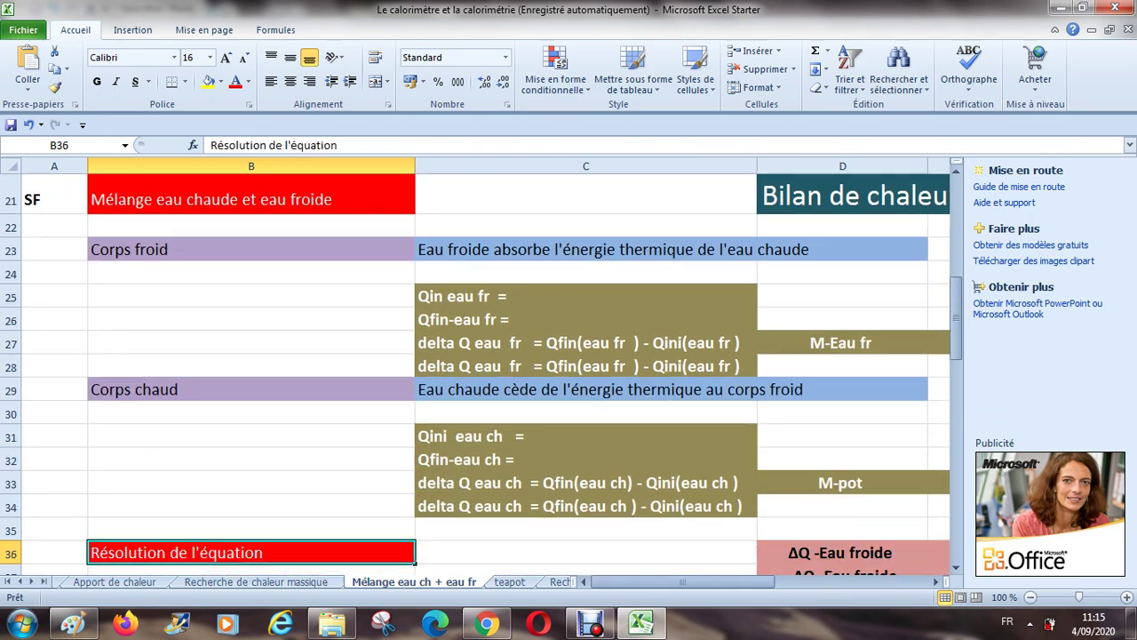
key("Right")
key("Right")
key("Right")
key("Right")
key("Left")
key("Left")
key("Left")
key("Left")
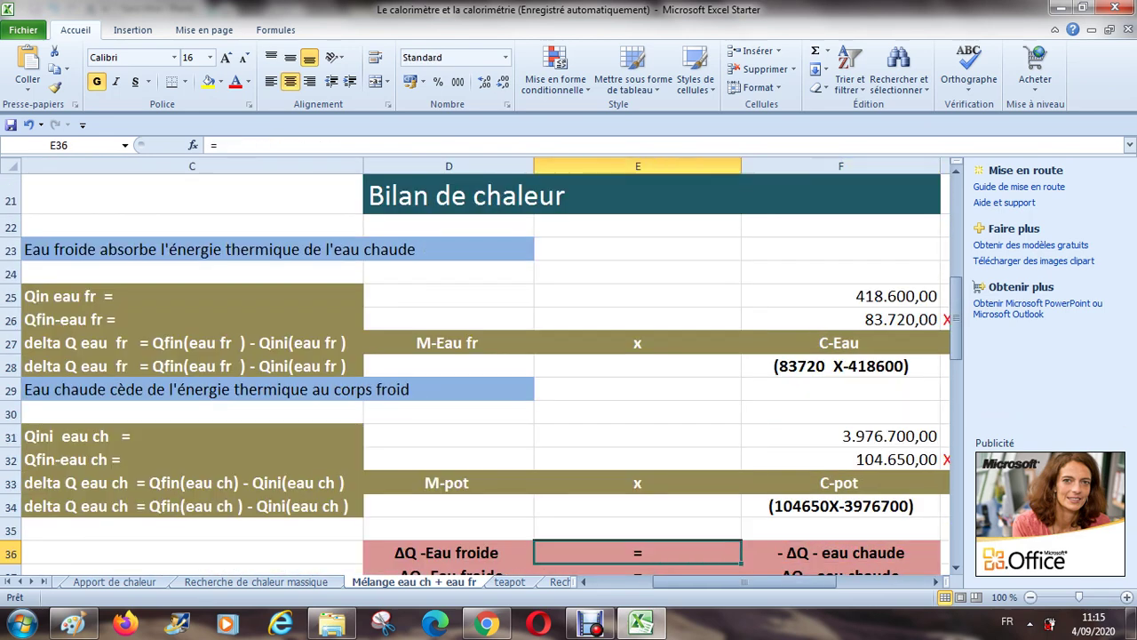
key("Up")
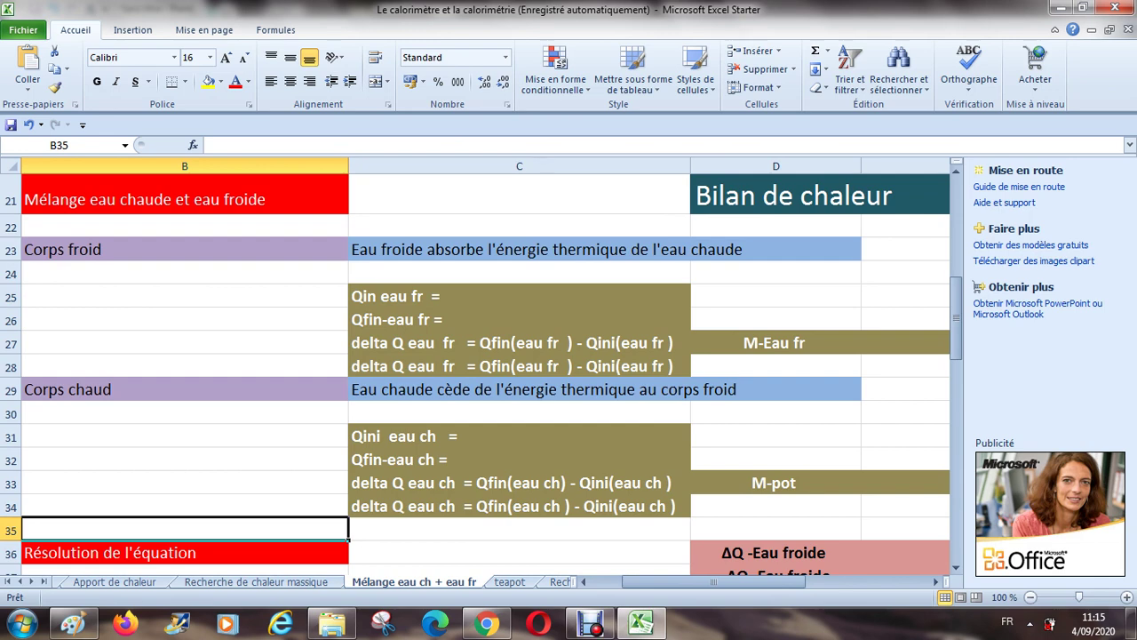
Step: Check the formula for the cold water's initial heat in the "Corps froid" balance
key("Up")
key("Up")
key("Up")
key("Up")
key("Up")
key("Up")
key("Up")
key("Up")
key("Up")
key("Up")
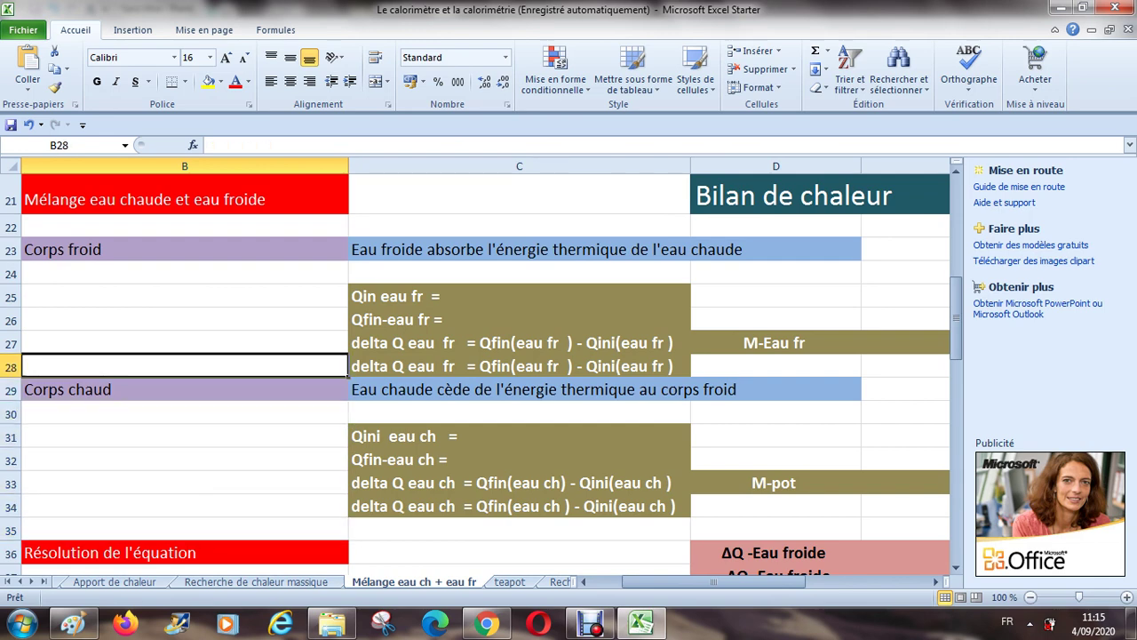
key("Right")
key("Right")
key("Right")
key("Right")
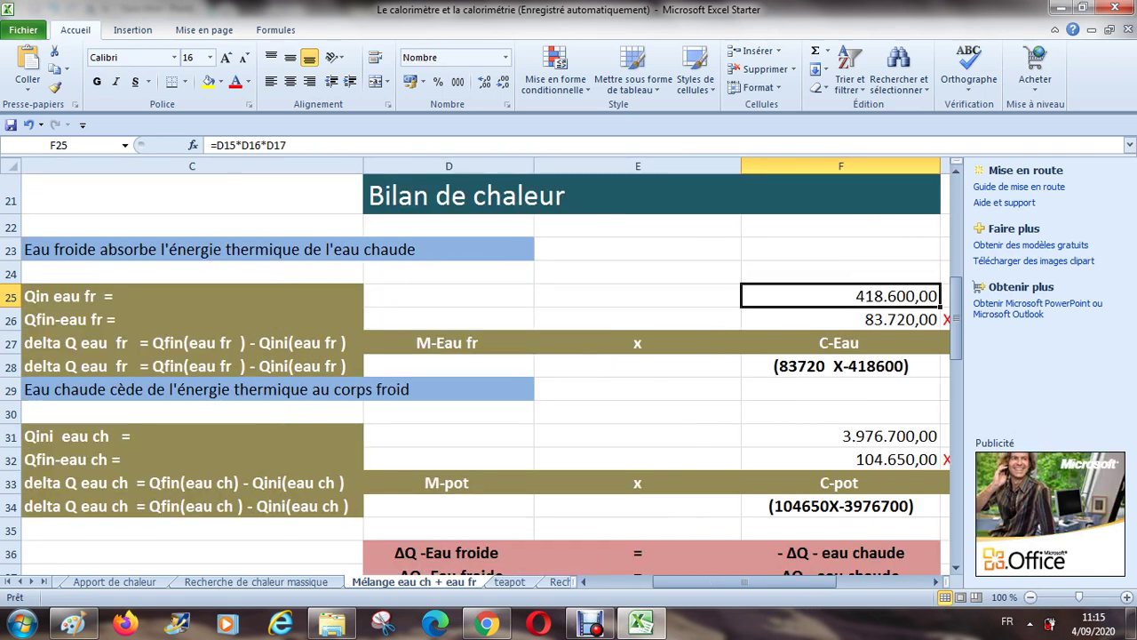
Step: Compare the cold water's final heat formula and its unknown X with the initial heat formula
key("Down")
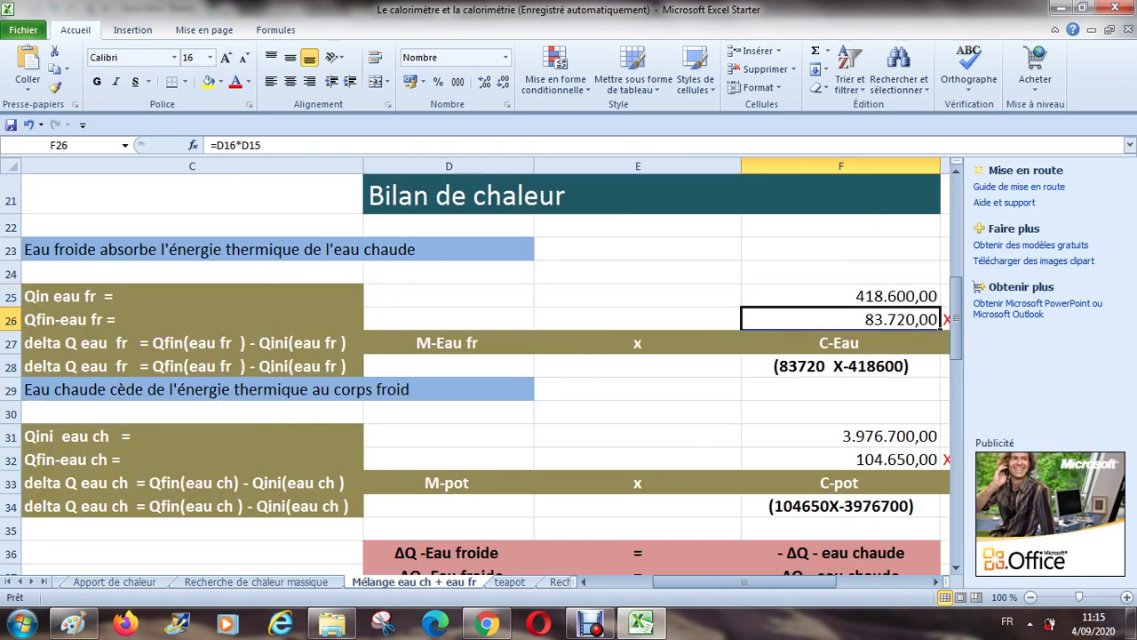
key("Right")
key("Left")
key("Right")
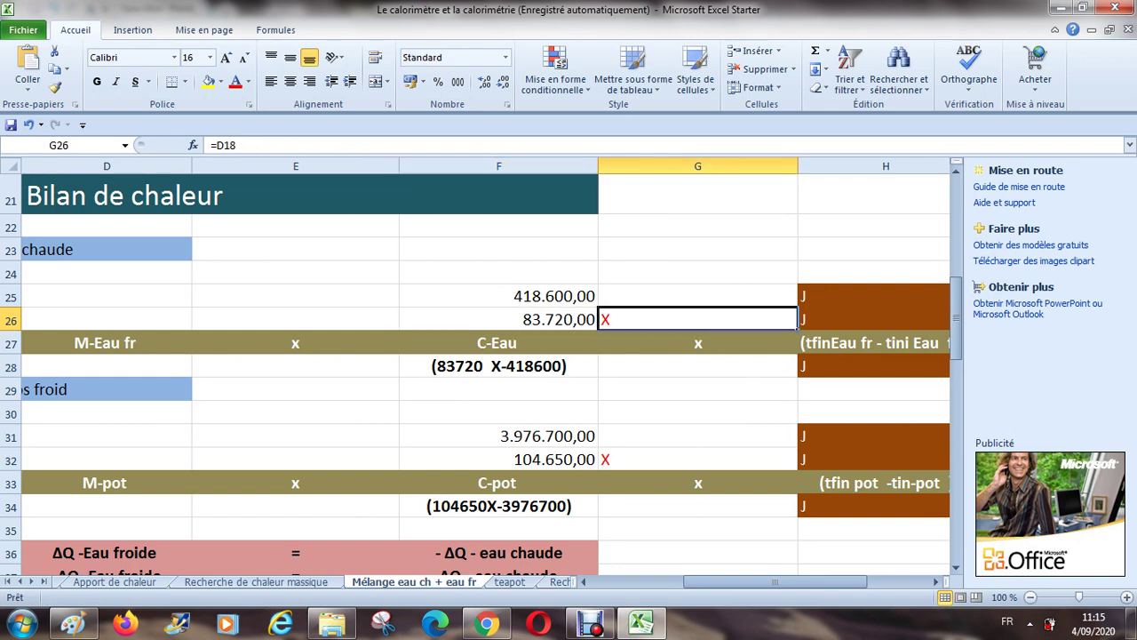
key("Down")
key("Left")
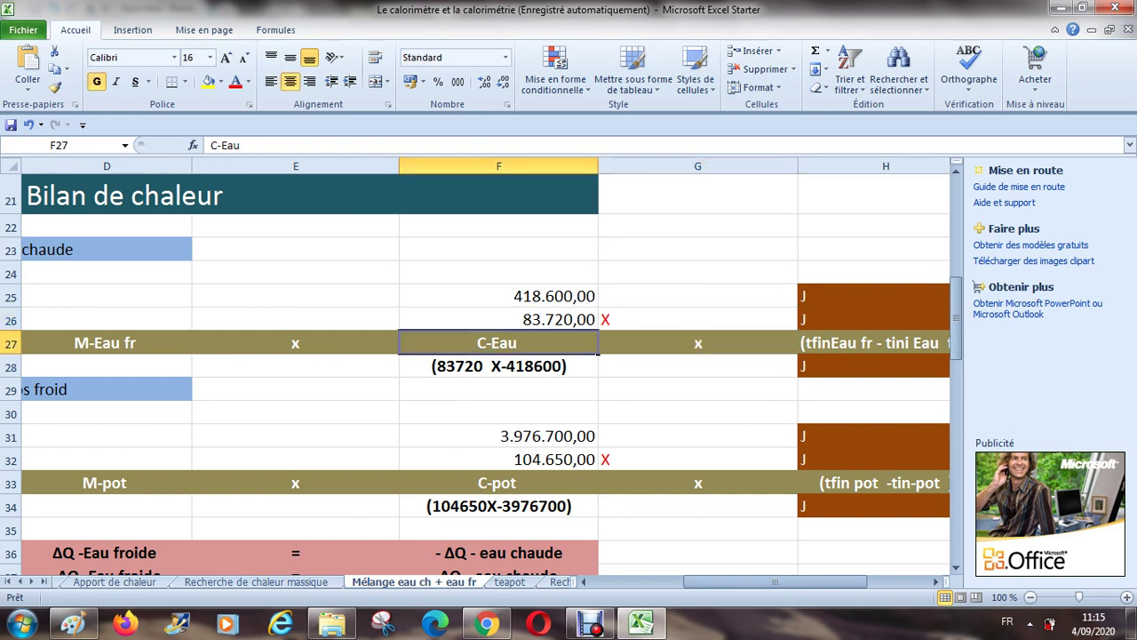
key("Down")
key("Up")
key("Up")
key("Up")
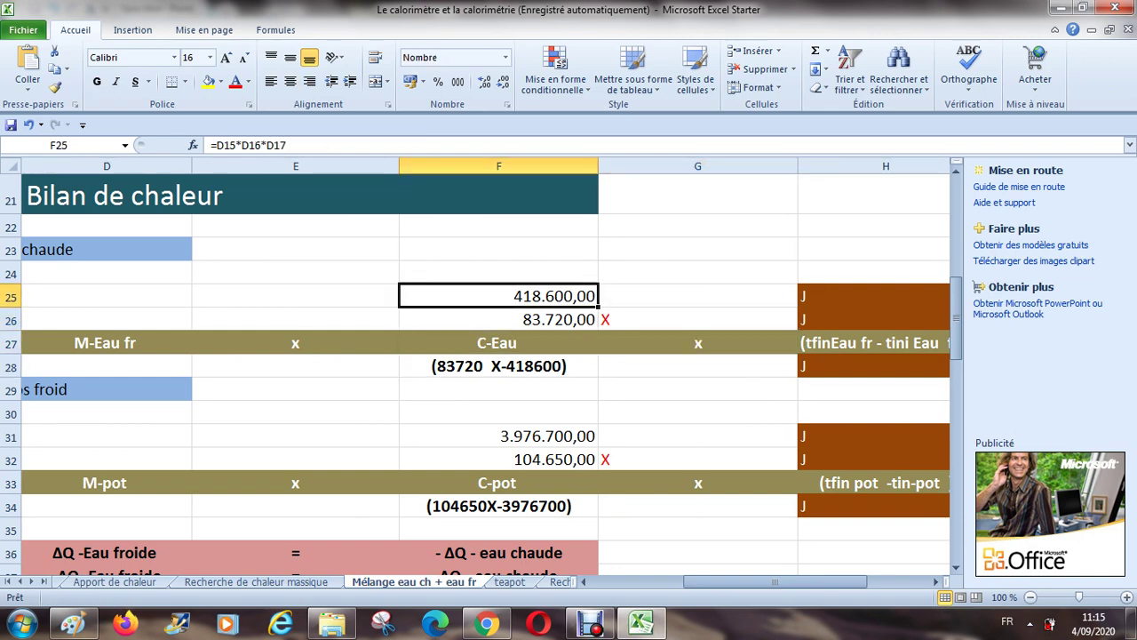
key("Down")
Step: Review the hot water's initial and final heat formulas in the "Corps chaud" balance
left_click(498, 435)
key("Down")
key("Left")
key("Left")
key("Left")
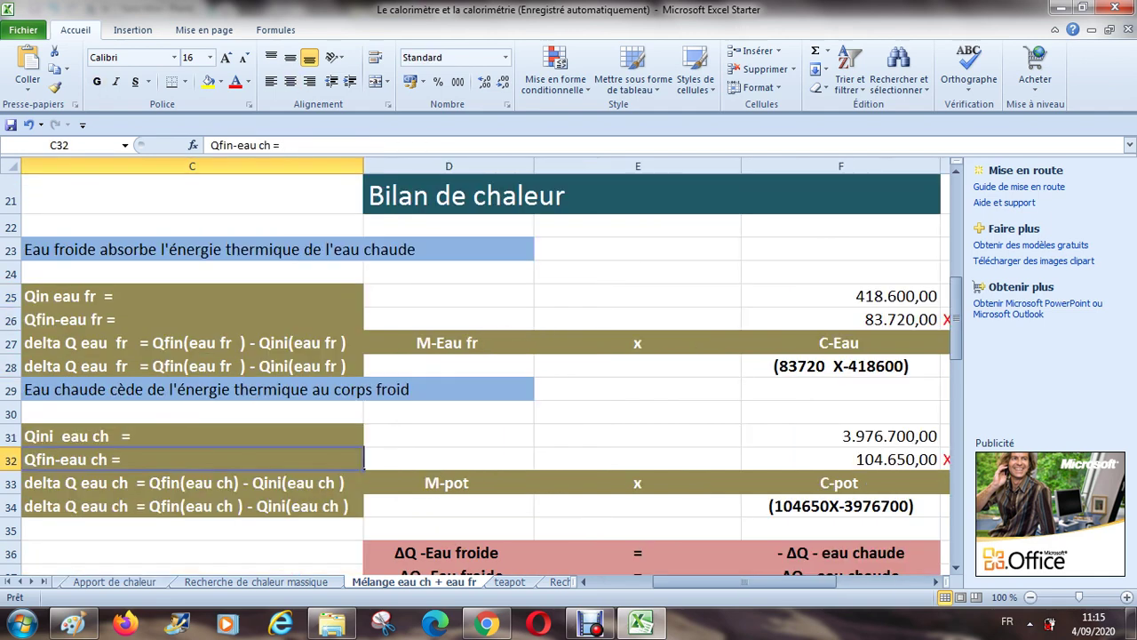
key("Down")
key("Up")
key("Up")
left_click(449, 436)
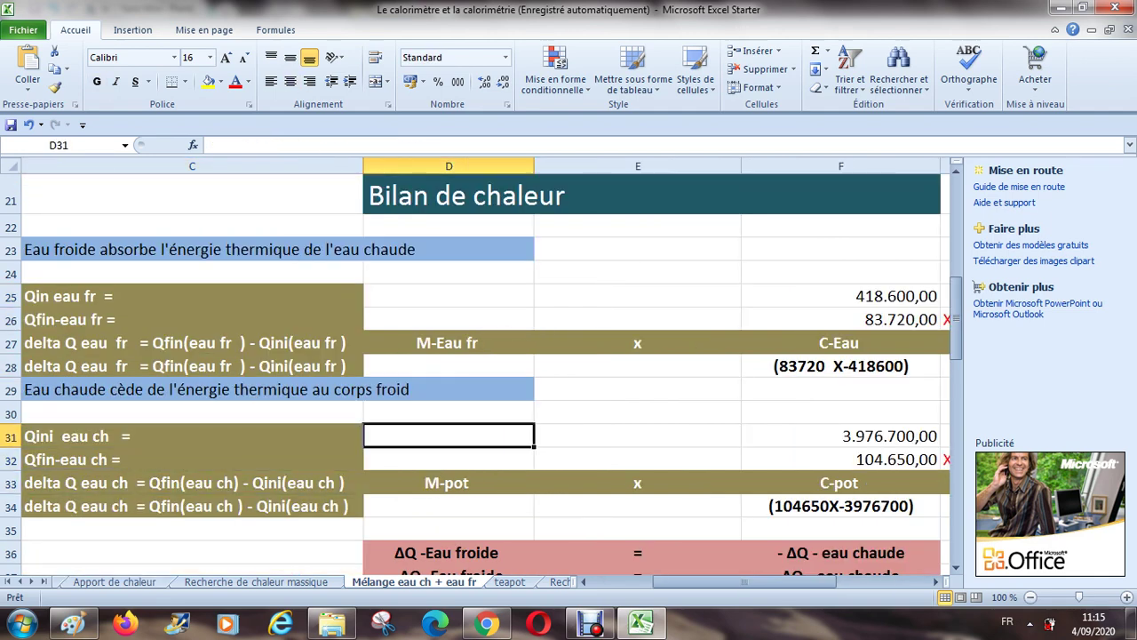
key("Right")
key("Right")
key("Down")
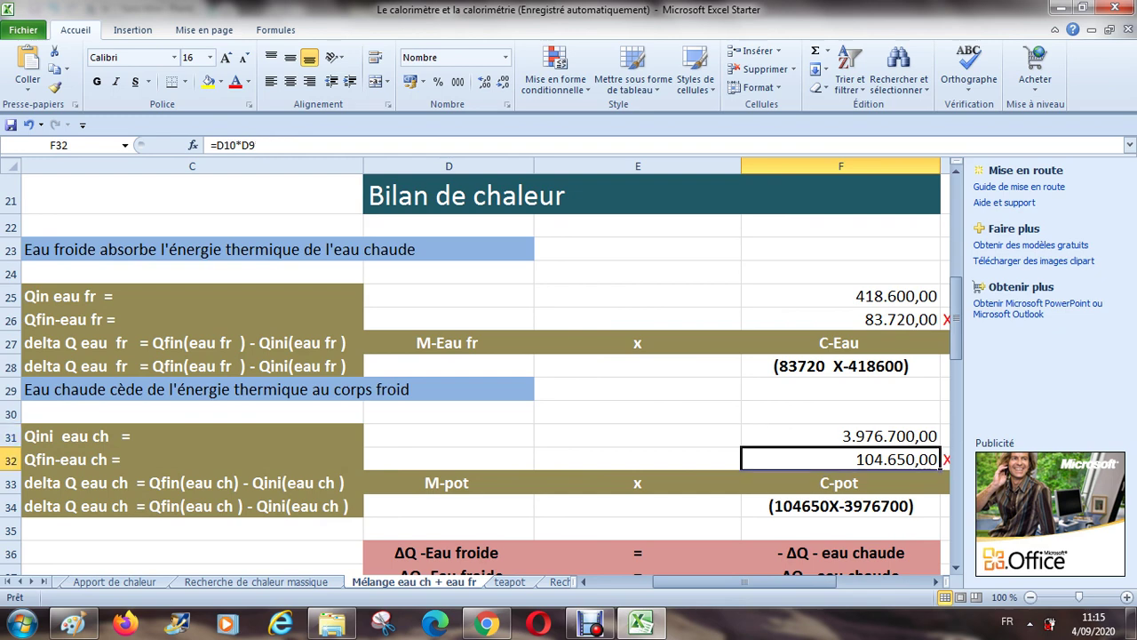
Step: Trace the hot water's final heat row from its label to the cell holding the unknown X
key("Left")
key("Left")
key("Left")
key("Right")
key("Right")
key("Right")
key("Right")
key("Right")
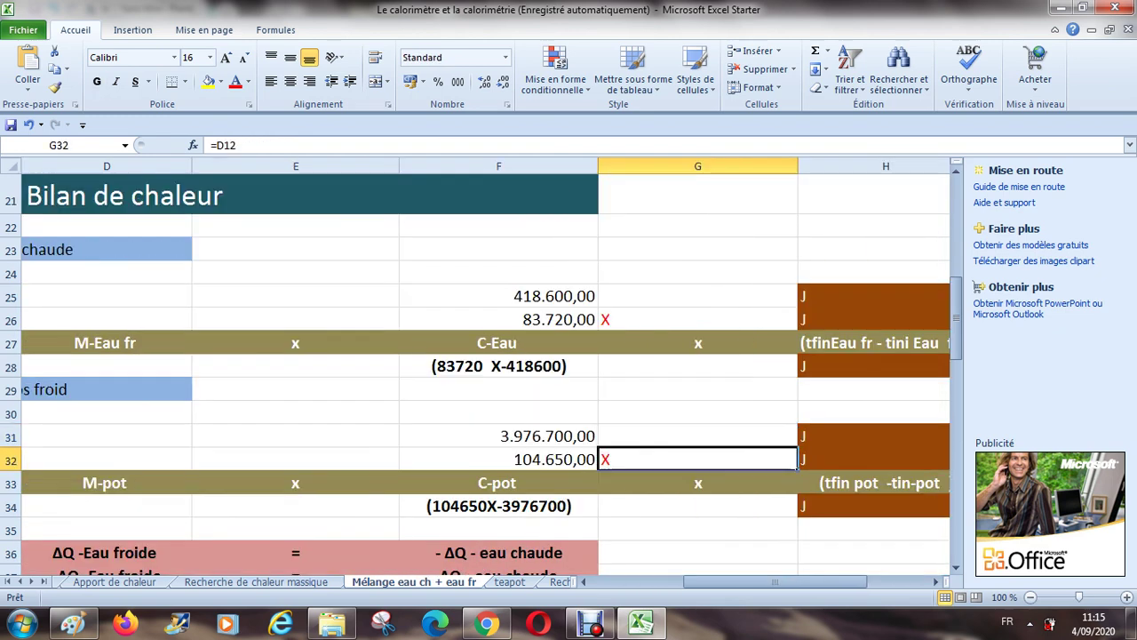
Step: Examine the hot water's delta Q expression, its unit and its sign condition
key("Down")
key("Left")
key("Down")
key("Right")
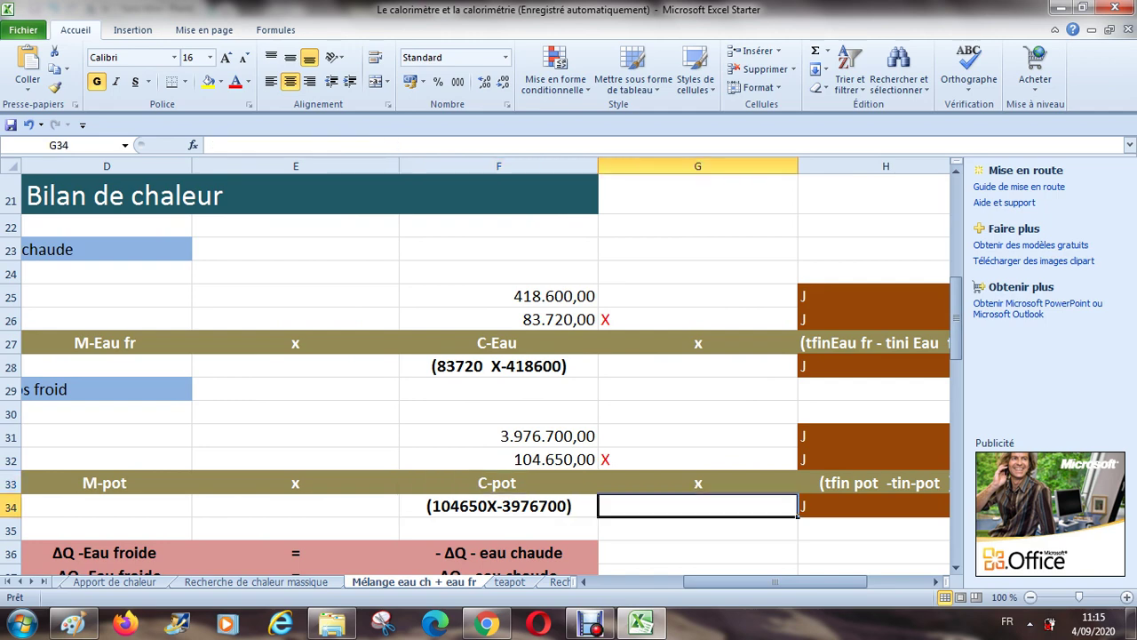
key("Right")
key("Right")
key("Up")
key("Up")
key("Up")
key("Up")
key("Up")
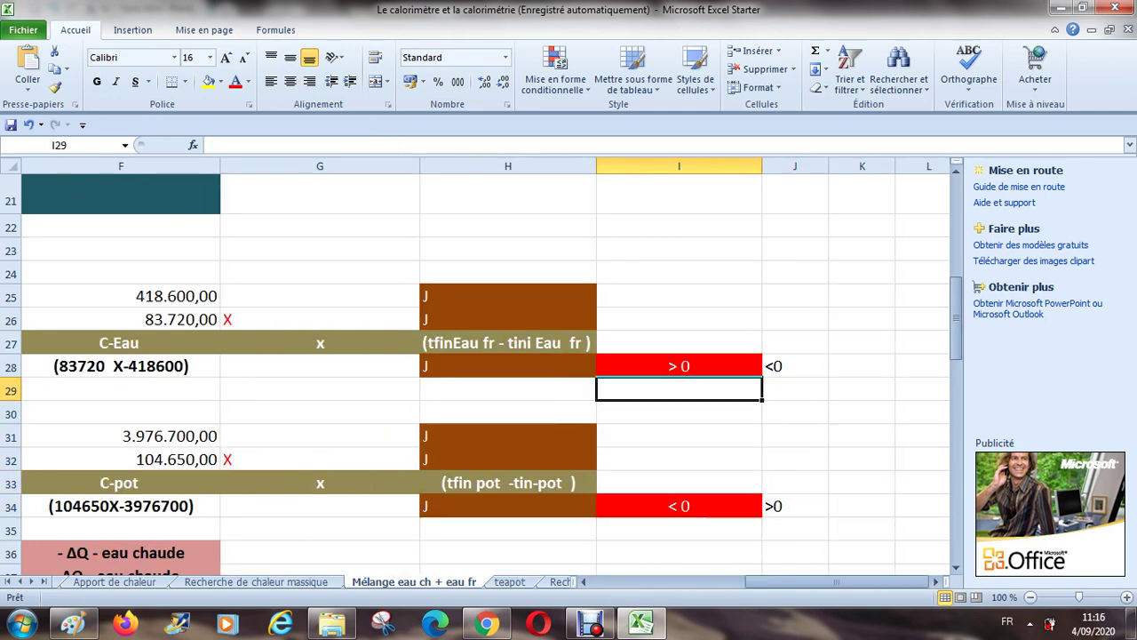
Step: Compare the sign conditions given beside the cold water and hot water delta Q rows
key("Down")
key("Up")
key("Up")
key("Up")
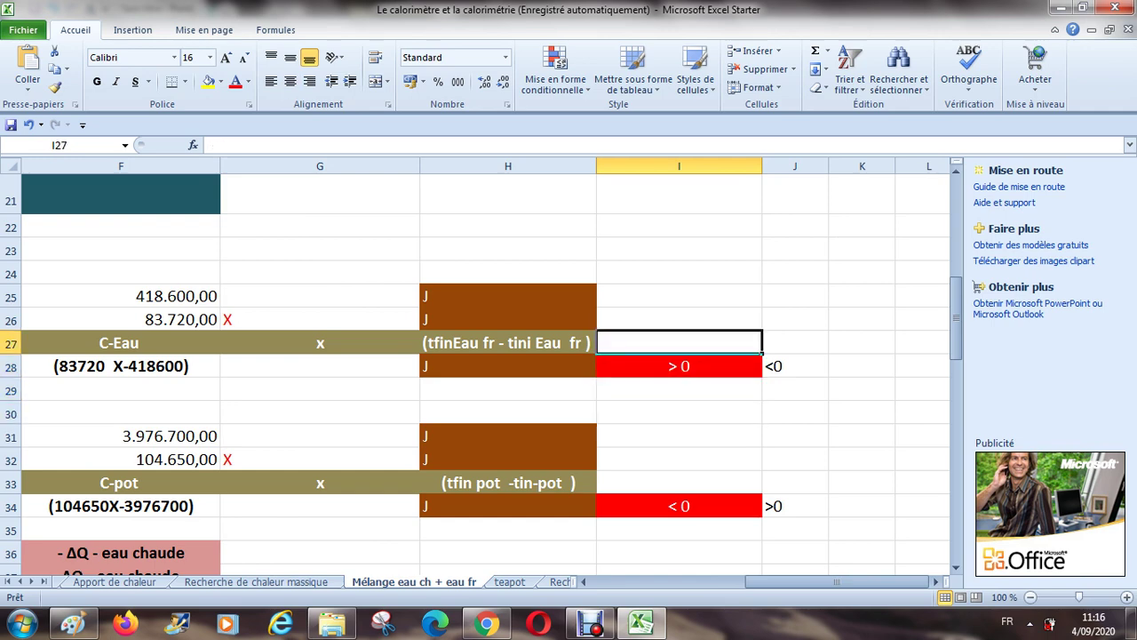
key("Down")
key("Down")
key("Down")
key("Down")
key("Up")
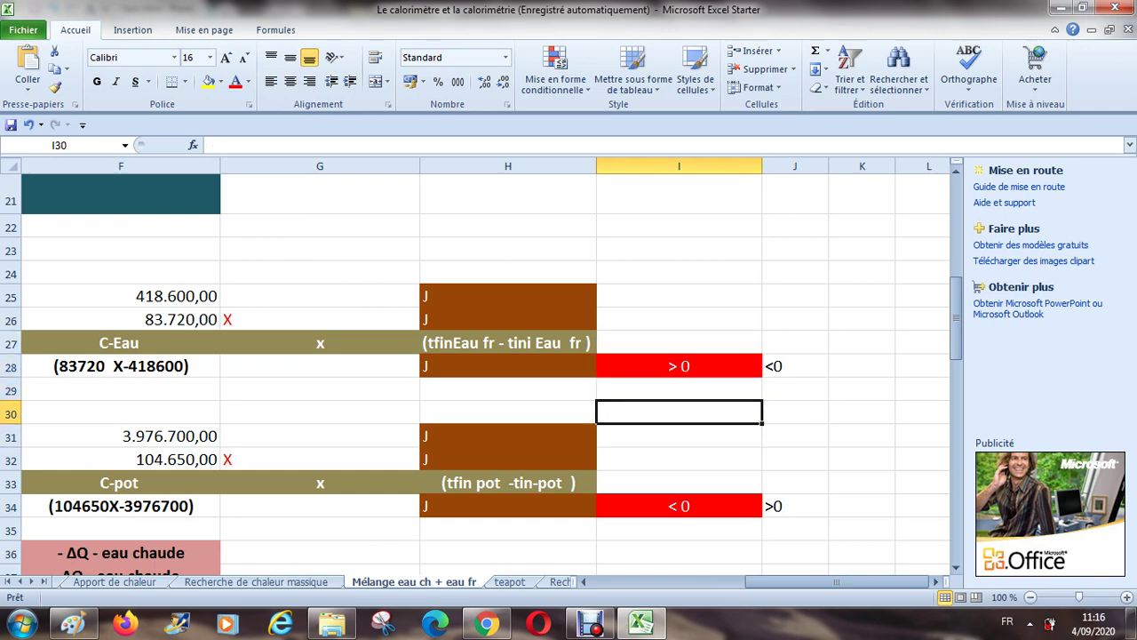
key("Up")
key("Up")
Step: Examine the concatenated delta Q expression of the cold water and the mass, heat capacity and temperature terms above it
key("Left")
key("Left")
key("Left")
key("Left")
key("Left")
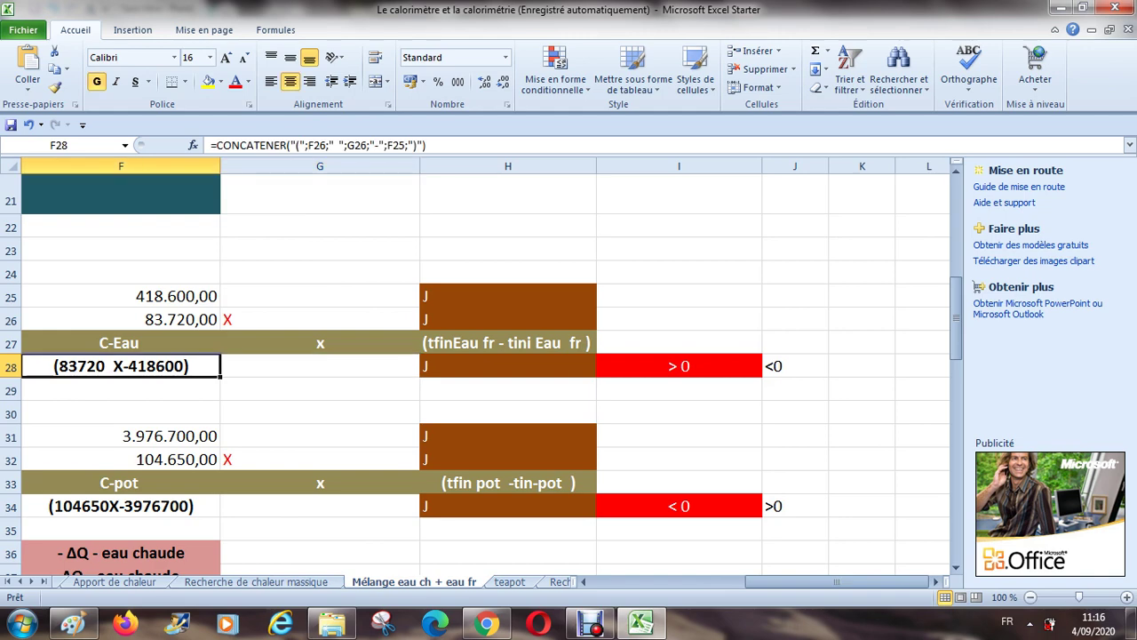
key("Up")
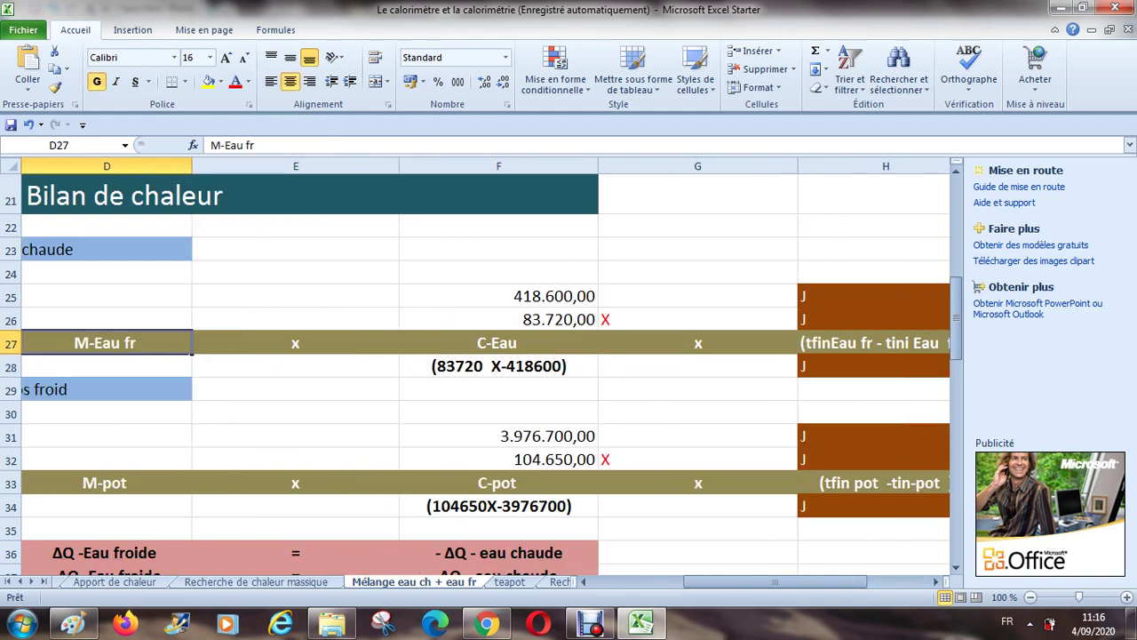
key("Left")
key("Right")
key("Right")
key("Right")
key("Right")
key("Right")
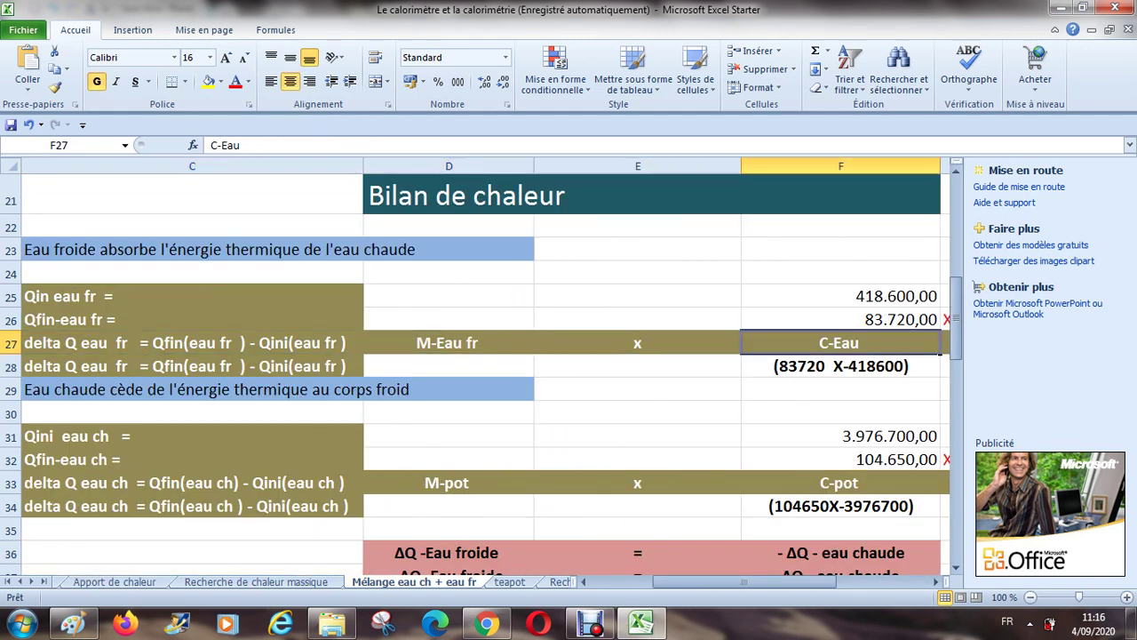
Step: Examine the temperature difference term and the joule units of the hot water's heat rows
key("Down")
key("Down")
key("Down")
key("Down")
key("Down")
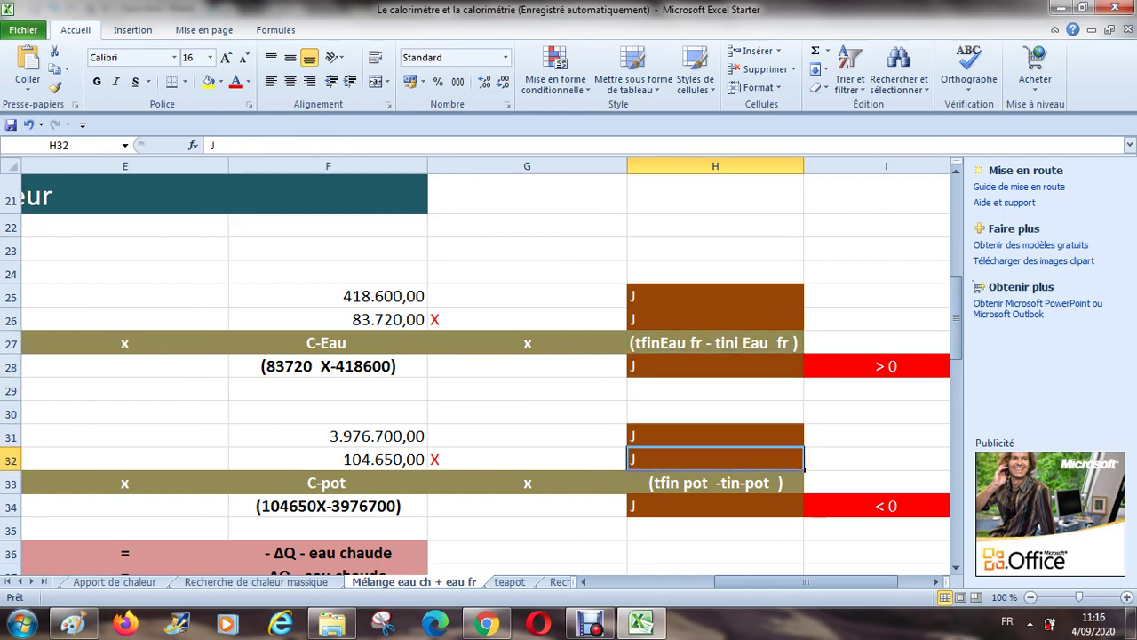
key("Down")
key("Up")
key("Up")
key("Up")
key("Left")
key("Left")
key("Left")
key("Left")
key("Left")
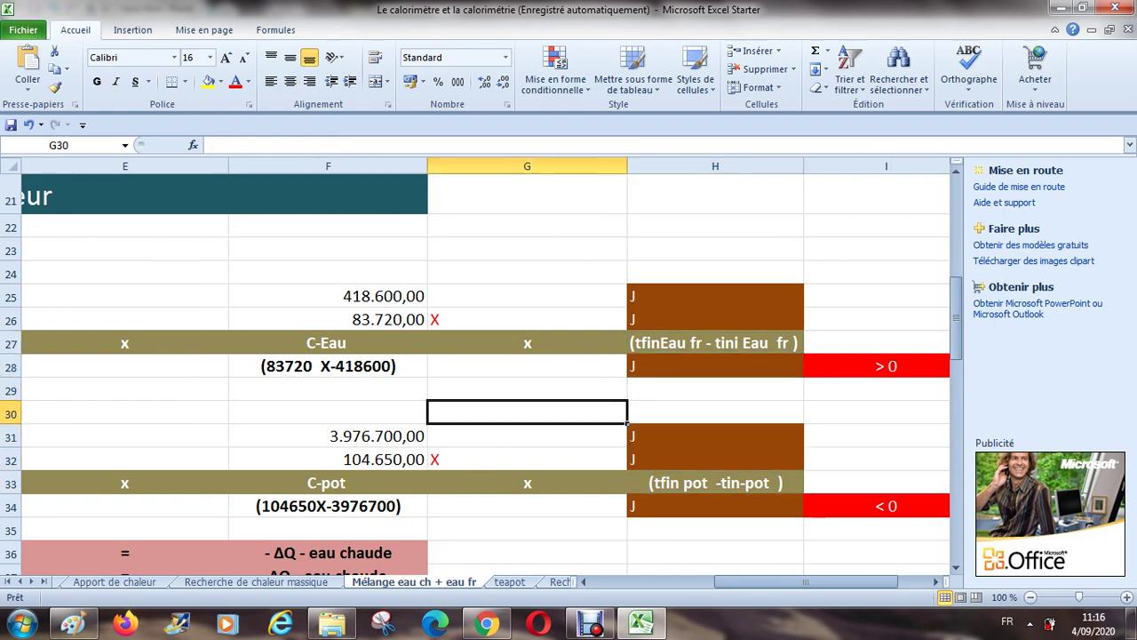
Step: Trace the cold water's delta Q product from its row label to the temperature difference term and the neighbouring sign condition
key("Up")
key("Up")
key("Up")
key("Up")
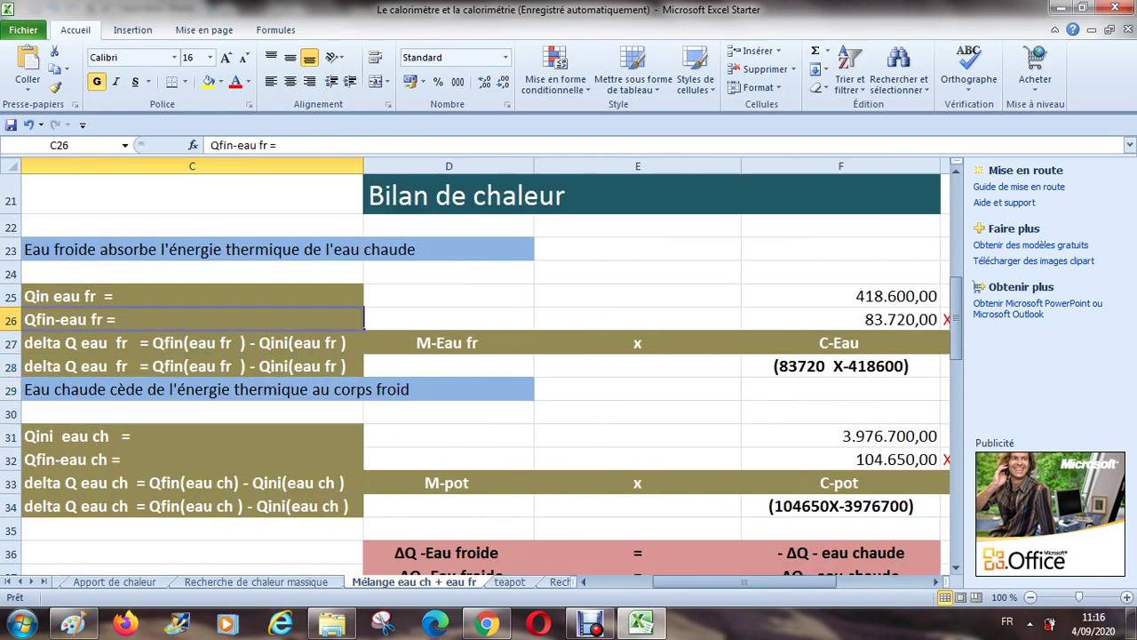
key("Up")
key("Down")
key("Down")
key("Right")
key("Right")
key("Right")
key("Right")
key("Right")
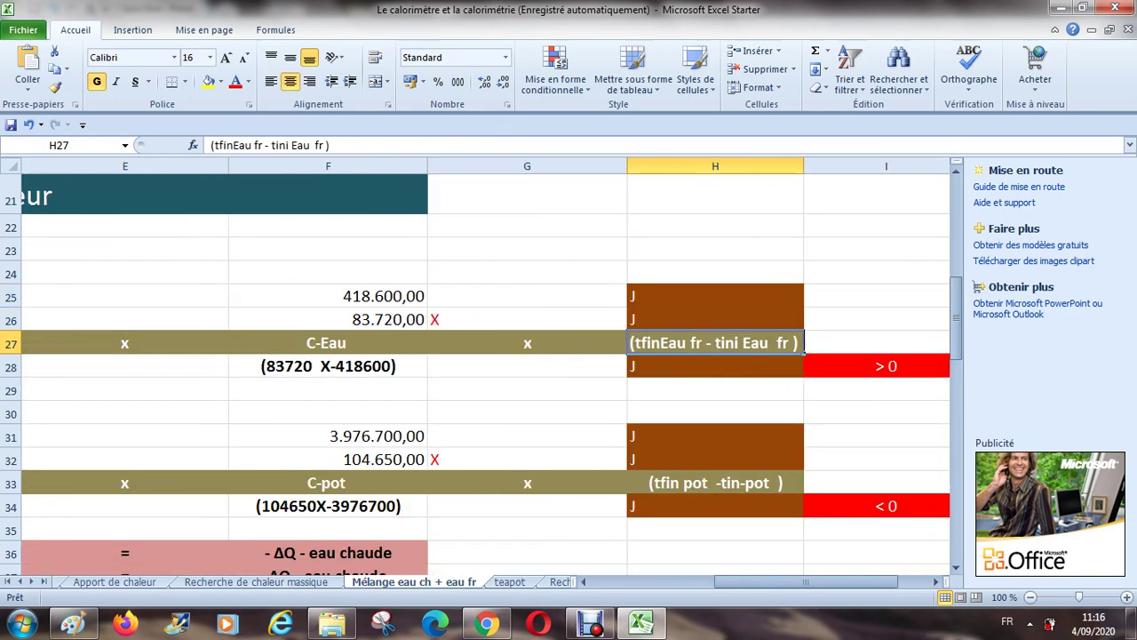
key("Right")
key("Down")
key("Down")
key("Left")
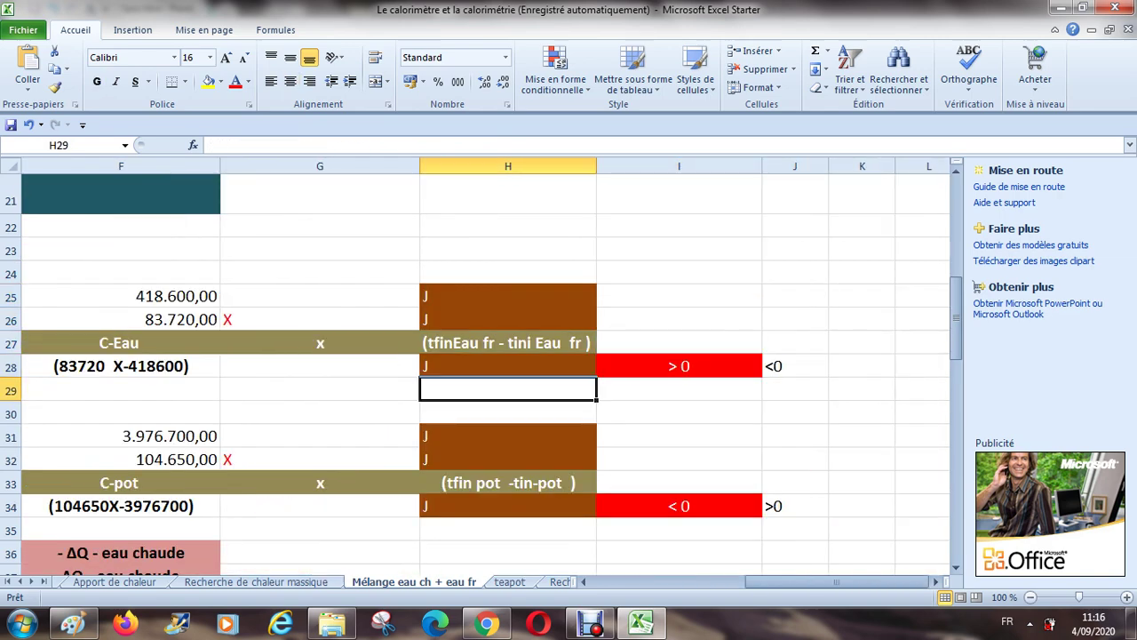
Step: Review the cold body and hot body labels with their heat exchange descriptions
key("Left")
key("Left")
key("Left")
key("Left")
key("Left")
key("Left")
key("Down")
key("Left")
key("Right")
key("Right")
key("Right")
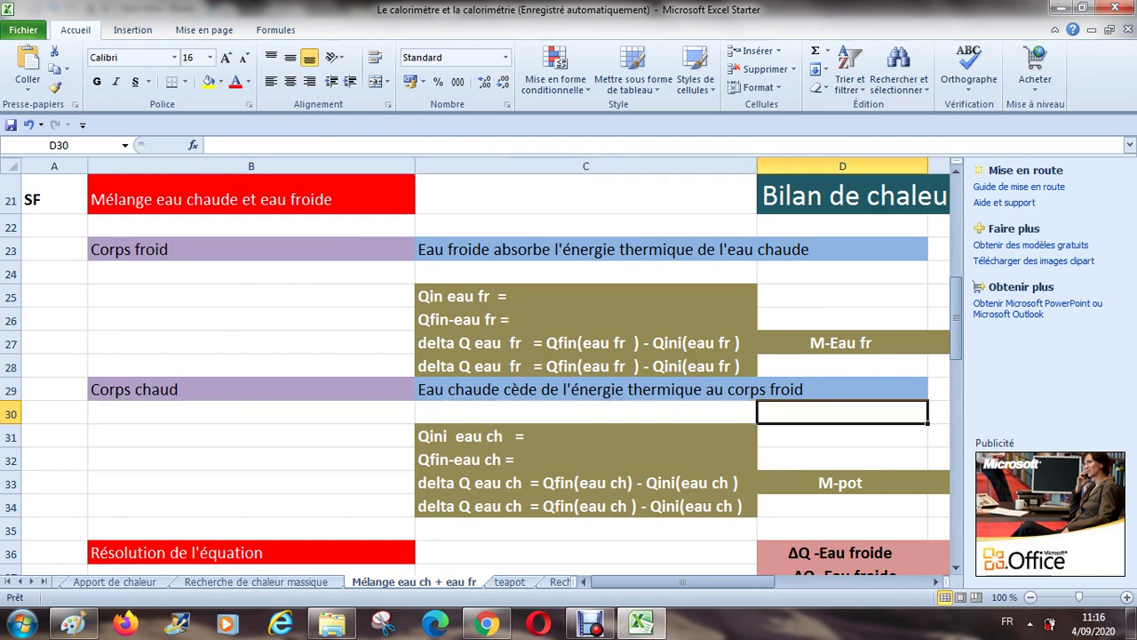
Step: Examine the concatenated delta Q formula of the hot water in F34 and its unit cell
key("Down")
key("Down")
key("Down")
key("Down")
key("Right")
key("Right")
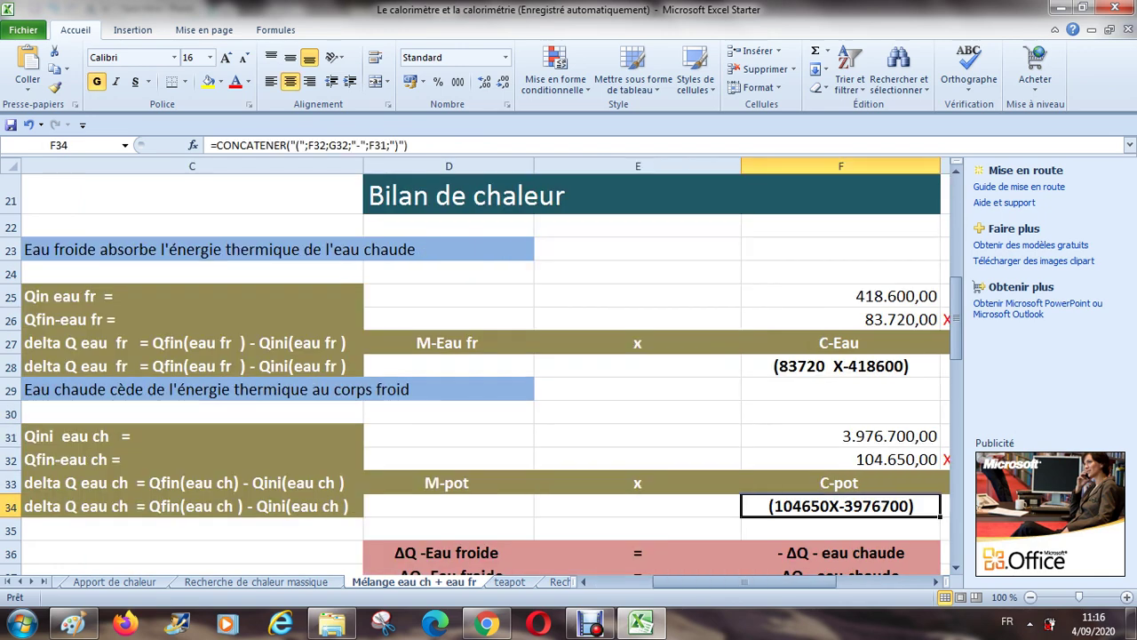
key("Right")
key("Right")
key("Right")
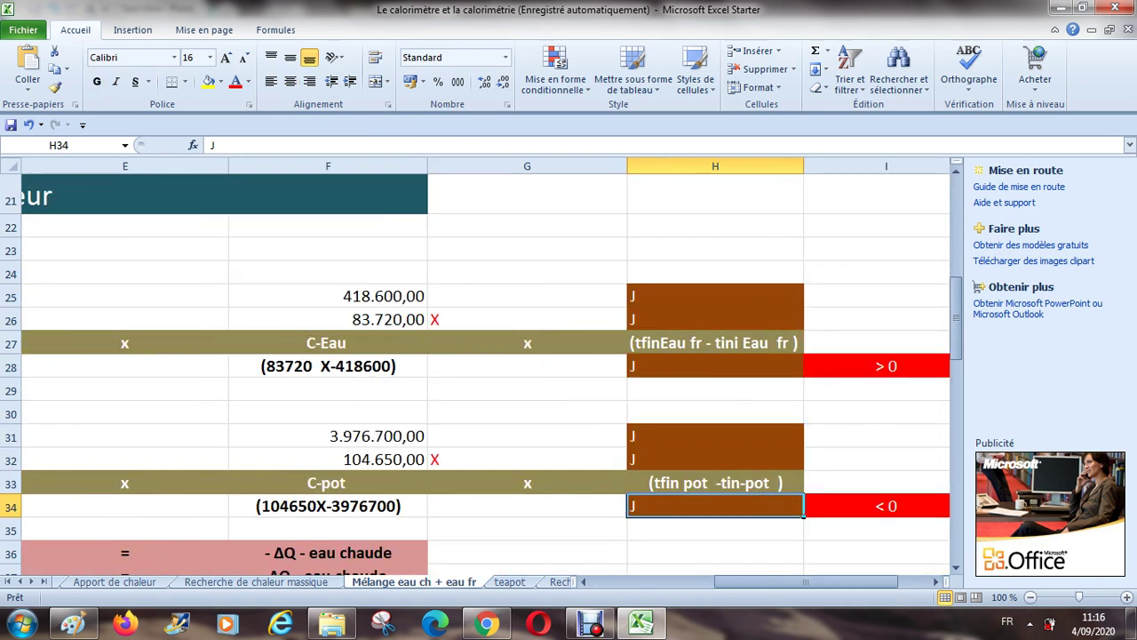
Step: Examine both forms of the heat balance equation between the cold water's ΔQ and the hot water's ΔQ
key("Down")
key("Down")
key("Left")
key("Left")
key("Left")
key("Left")
key("Left")
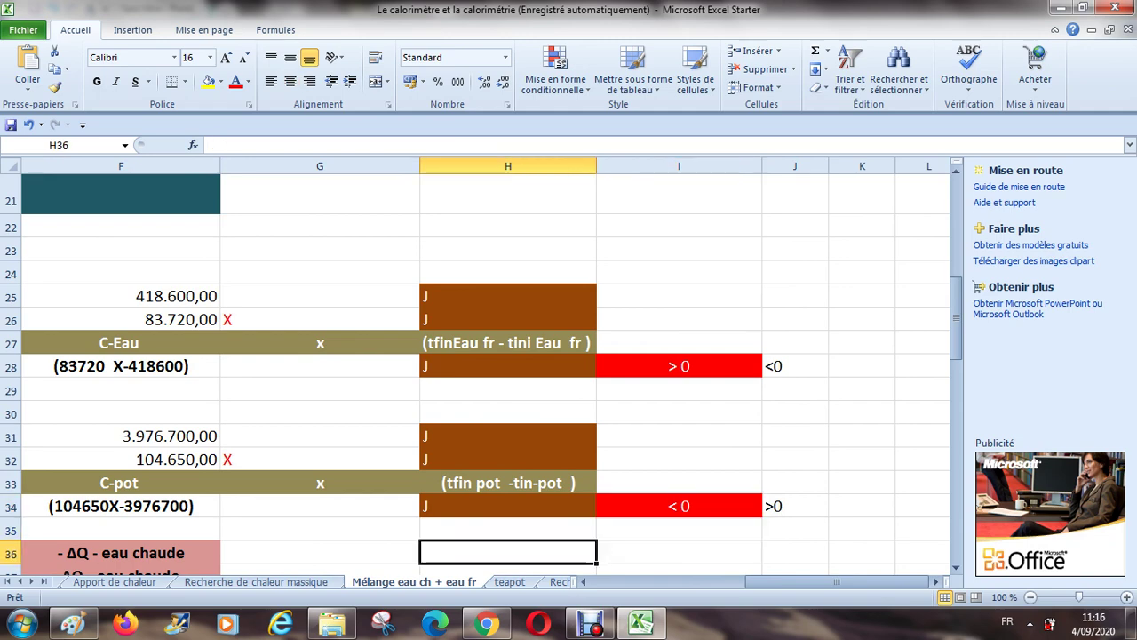
left_click(448, 553)
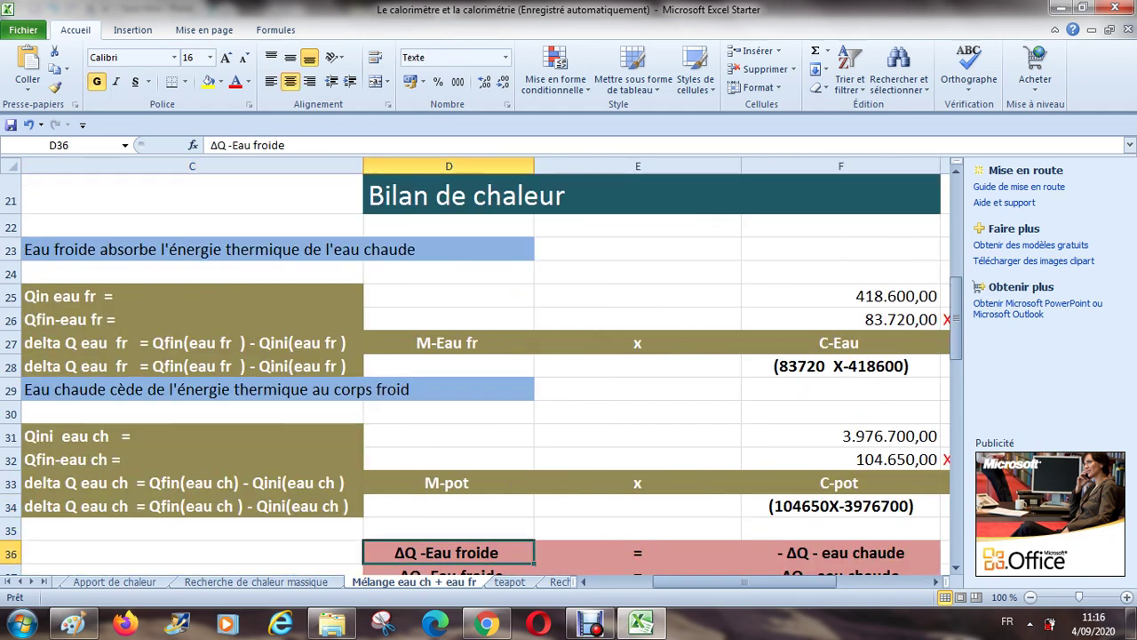
key("Right")
key("Right")
key("Right")
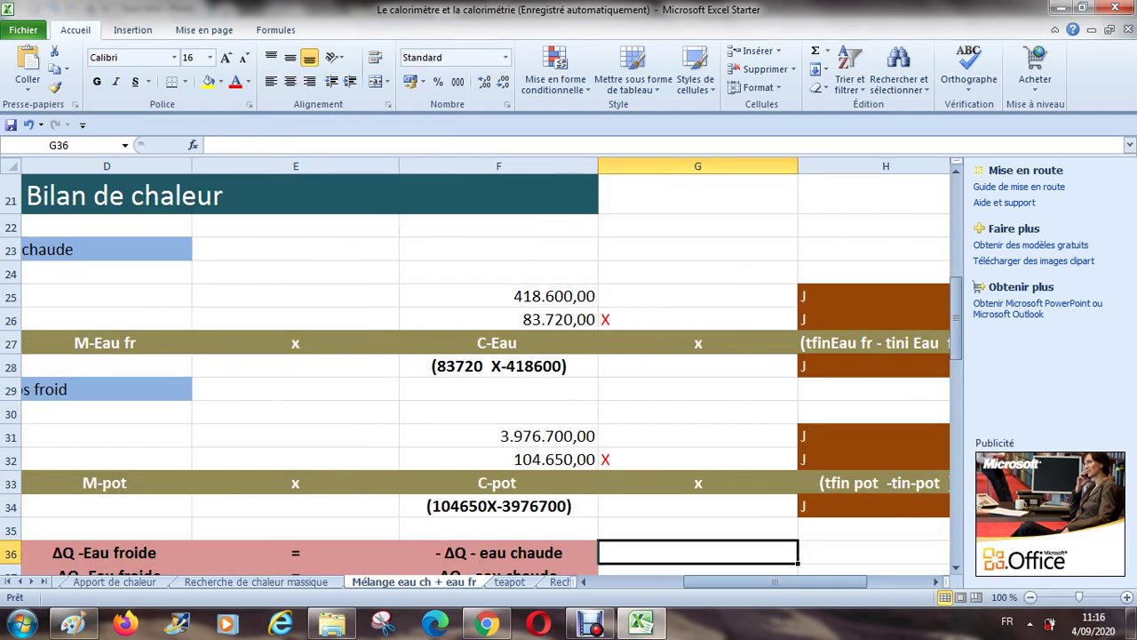
key("Down")
key("Down")
key("Up")
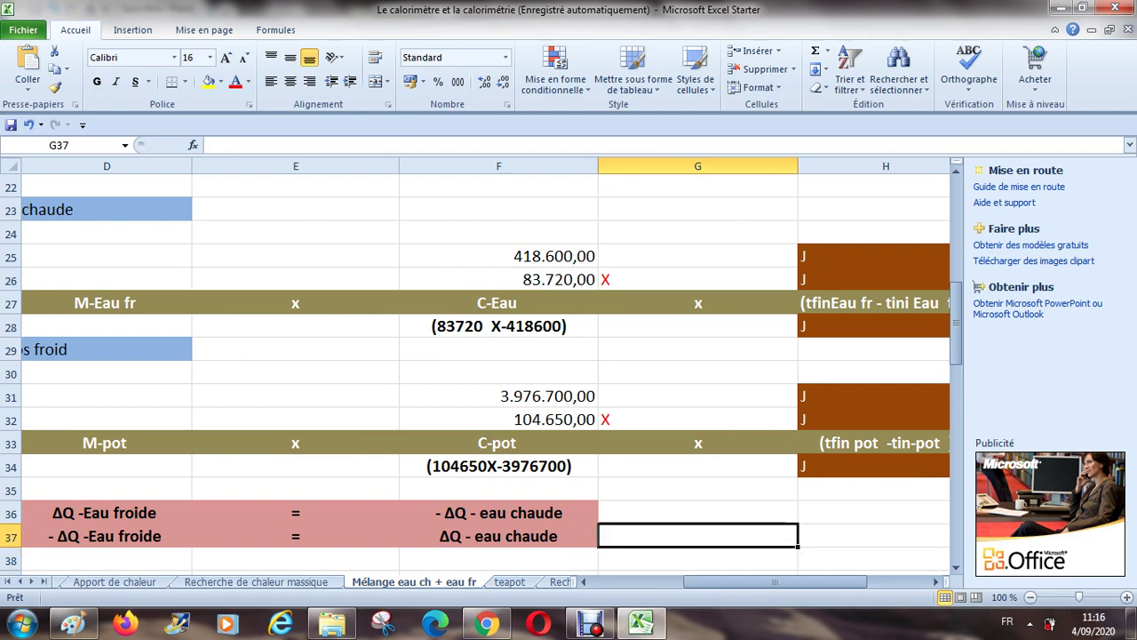
key("Up")
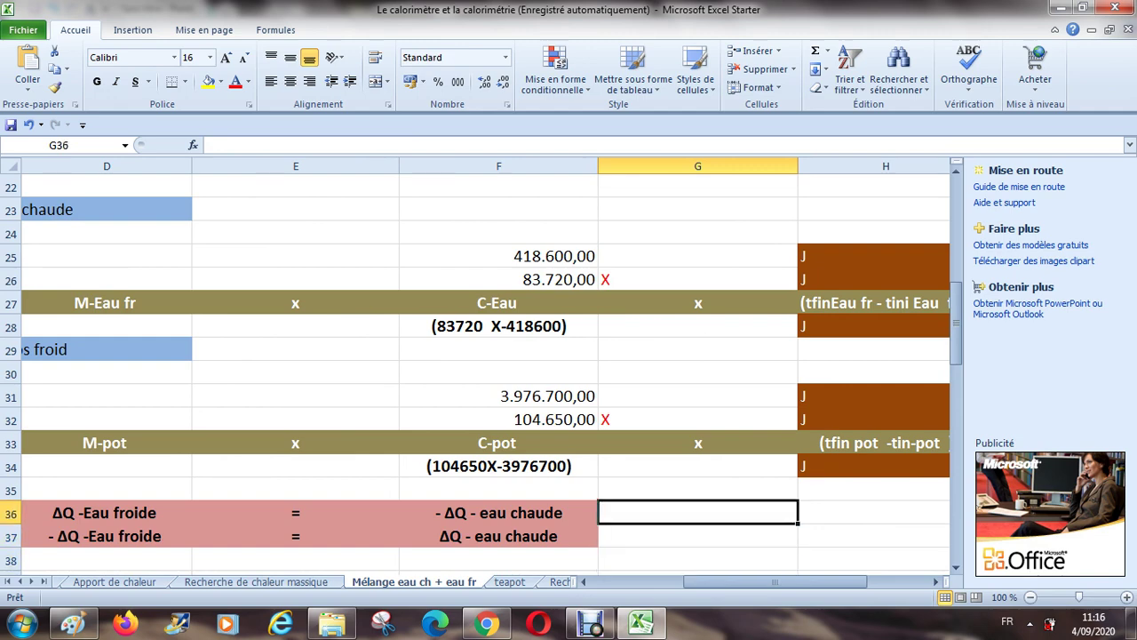
key("Left")
key("Down")
key("Left")
key("Left")
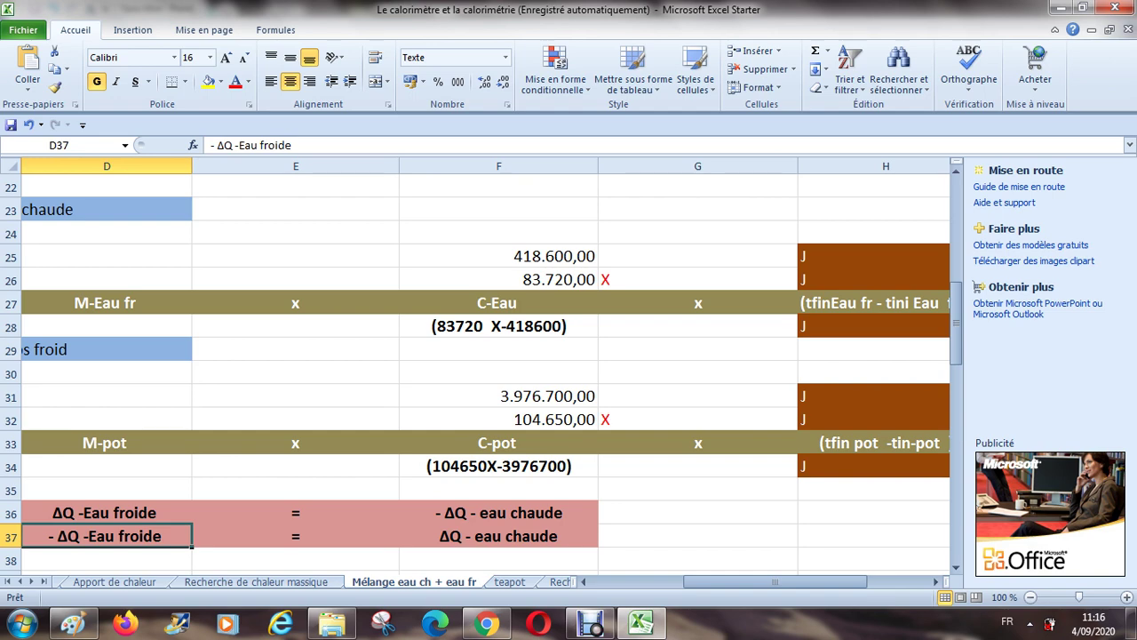
Step: Compare the original and reversed sign conditions beside the cold water's delta Q expression
key("Up")
key("Up")
key("Up")
key("Up")
key("Up")
key("Up")
key("Up")
key("Right")
key("Right")
key("Right")
key("Right")
key("Right")
key("Right")
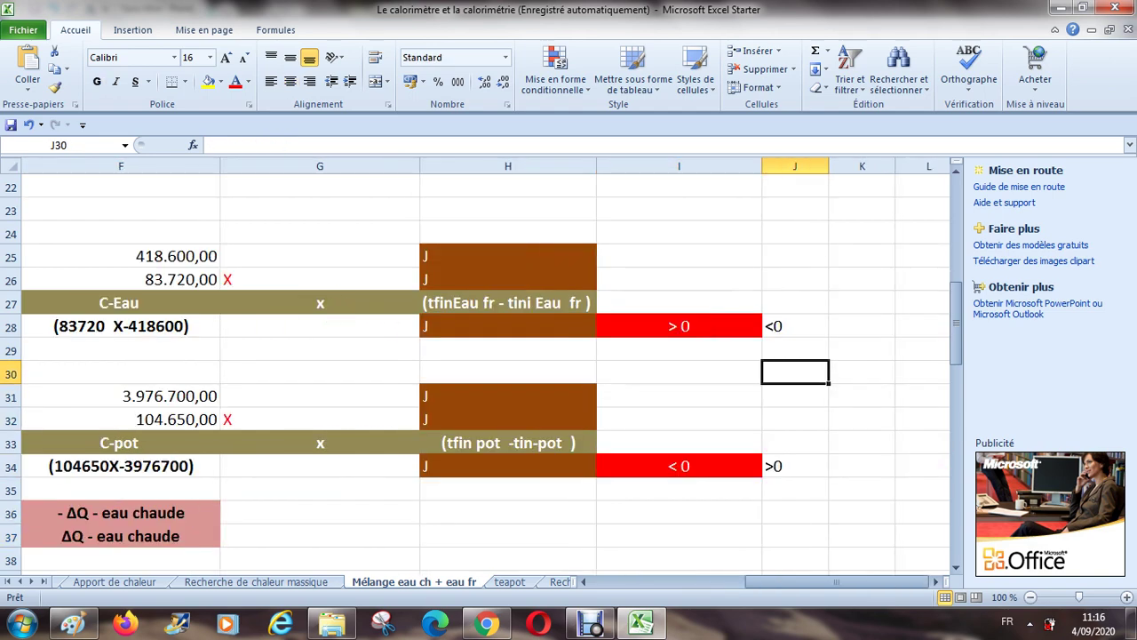
key("Up")
key("Up")
key("Left")
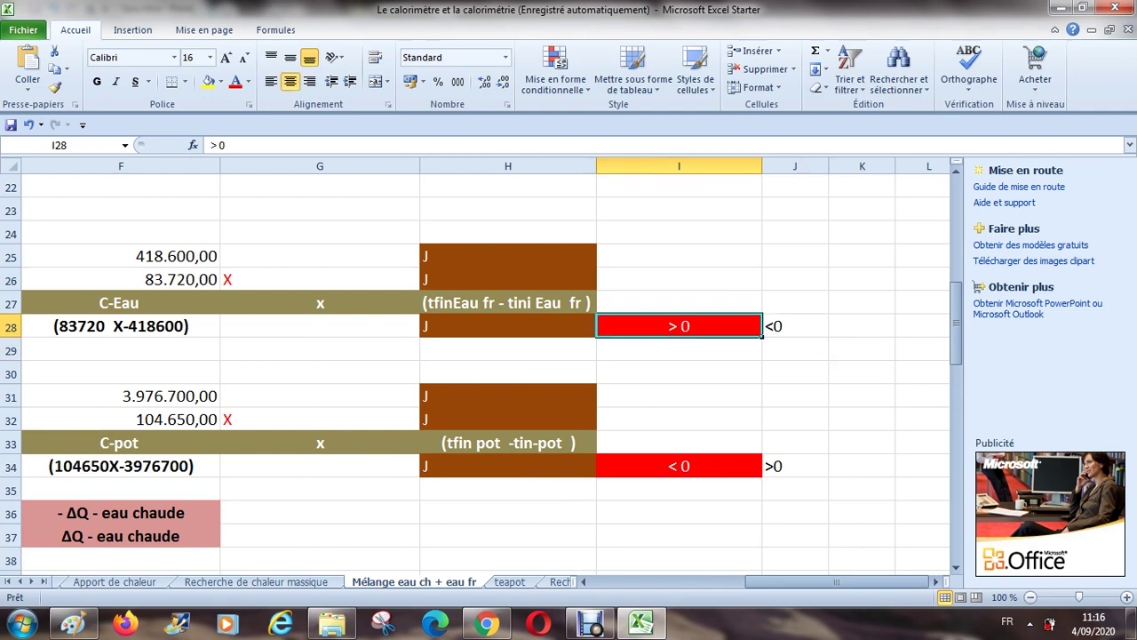
key("Right")
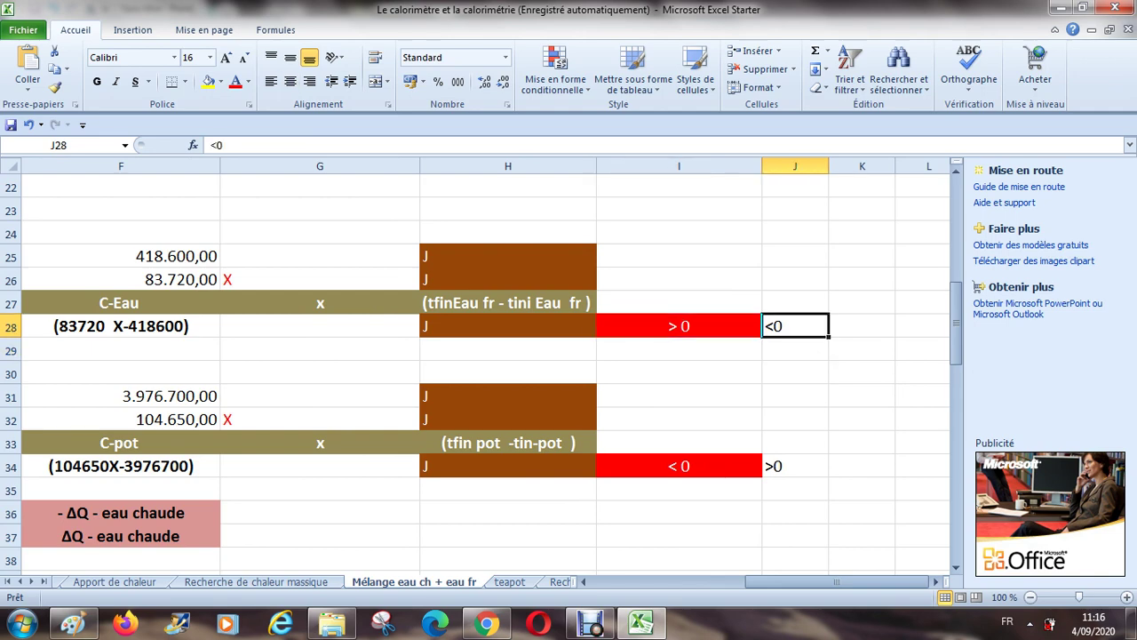
Step: Compare the original and reversed sign conditions beside the hot water's delta Q expression
key("Down")
key("Down")
key("Down")
key("Down")
key("Down")
key("Down")
key("Down")
key("Left")
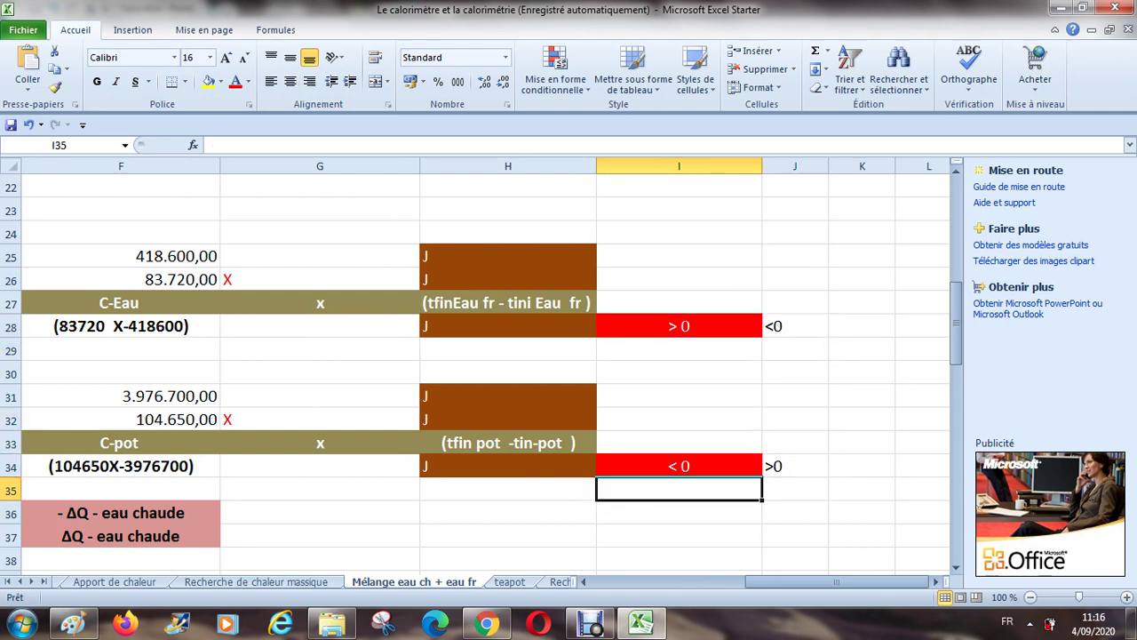
left_click(679, 465)
left_click(795, 465)
left_click(795, 488)
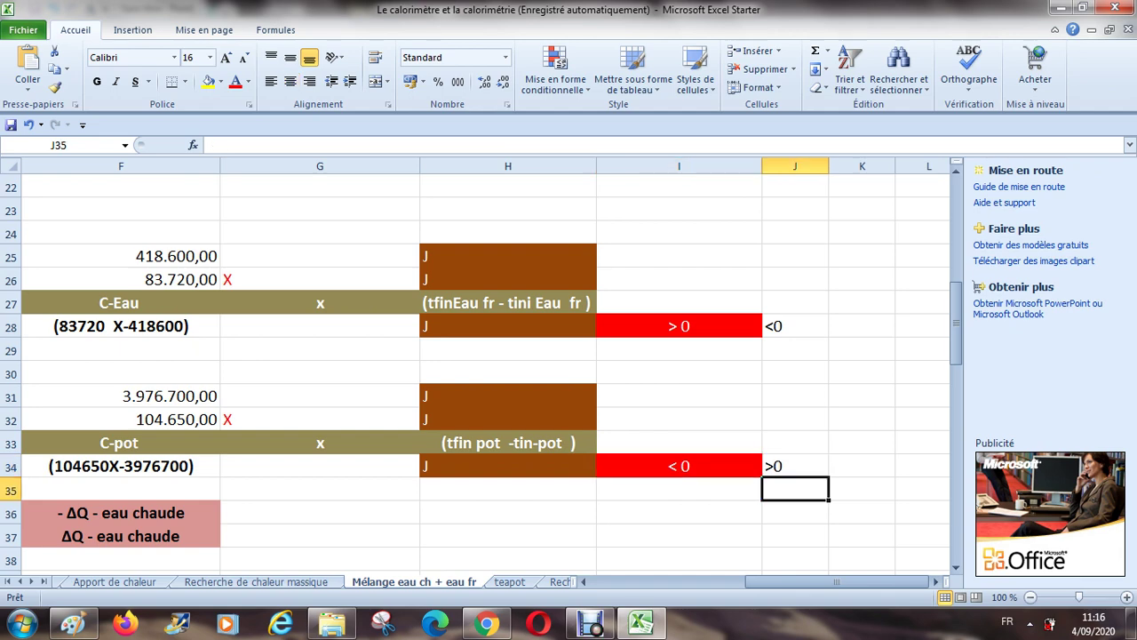
Step: Return to the cold water's ΔQ term in the first heat balance equation
key("Left")
key("Left")
key("Left")
key("Left")
key("Left")
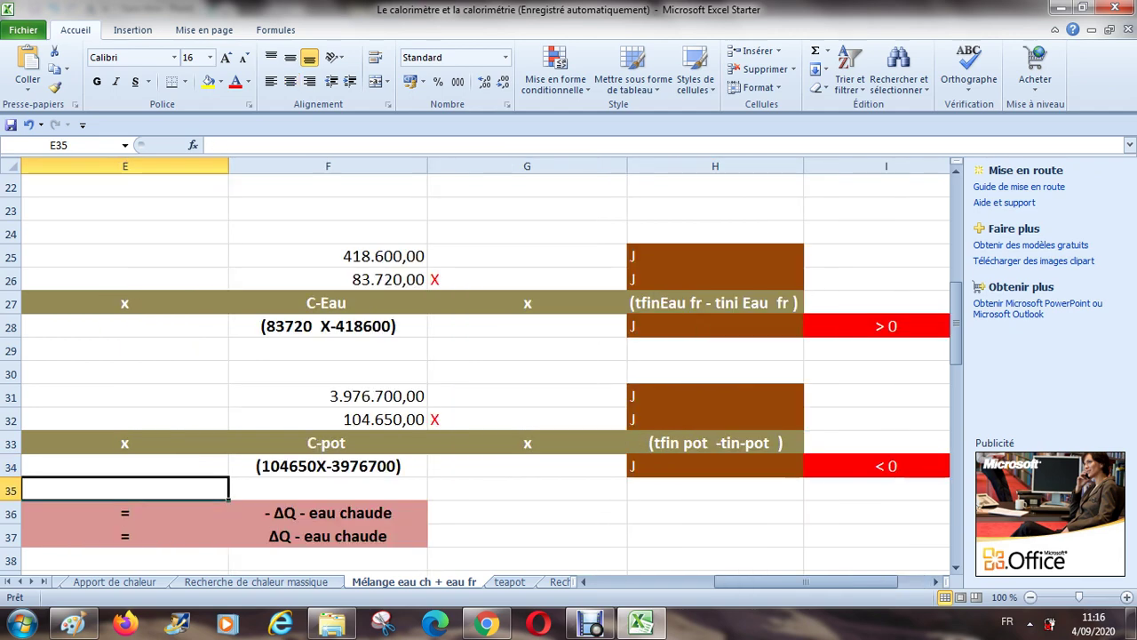
key("Left")
key("Left")
key("Down")
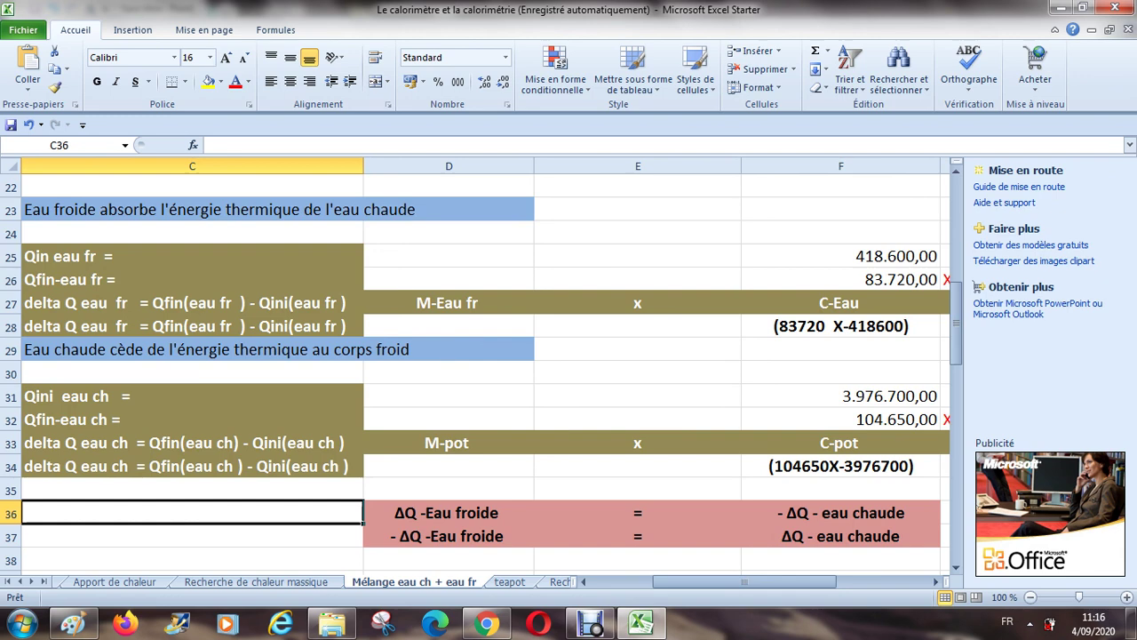
left_click(449, 512)
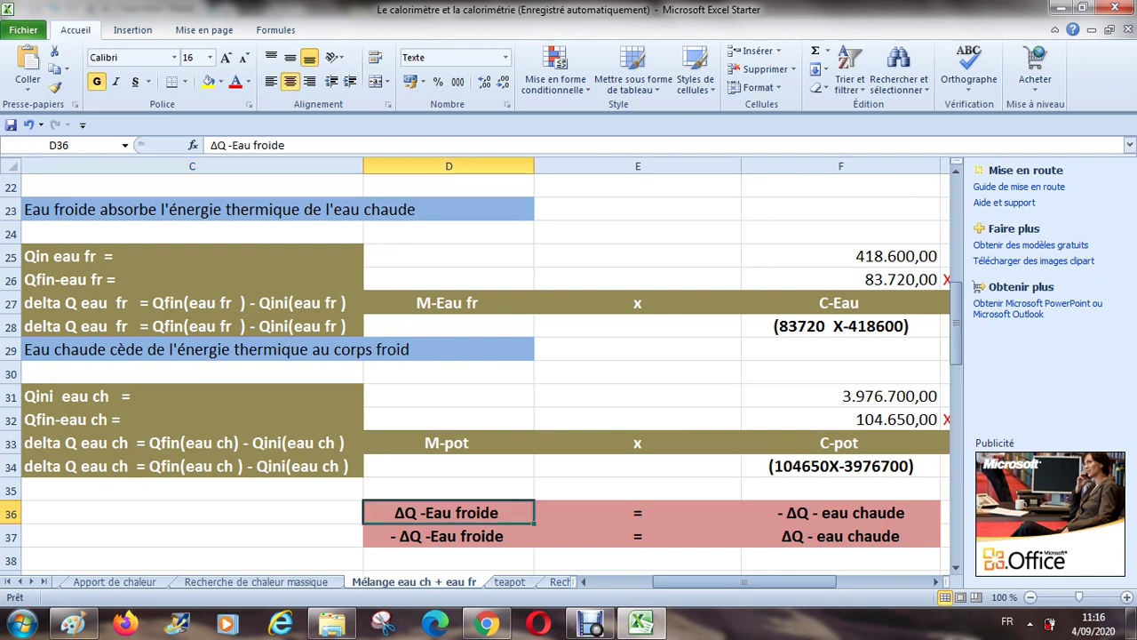
Step: Examine the row 39 equation, from the minus sign through the substituted delta Q expressions on both sides
key("Down")
key("Down")
key("Down")
key("Down")
key("Up")
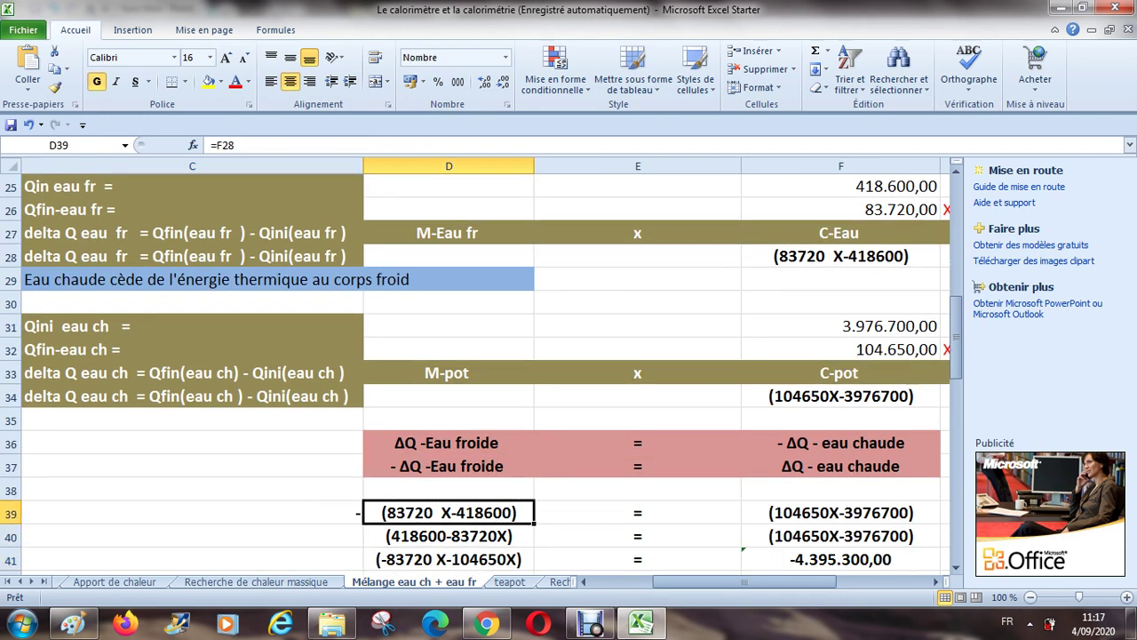
left_click(192, 513)
key("Right")
key("Right")
key("Right")
key("Right")
key("Left")
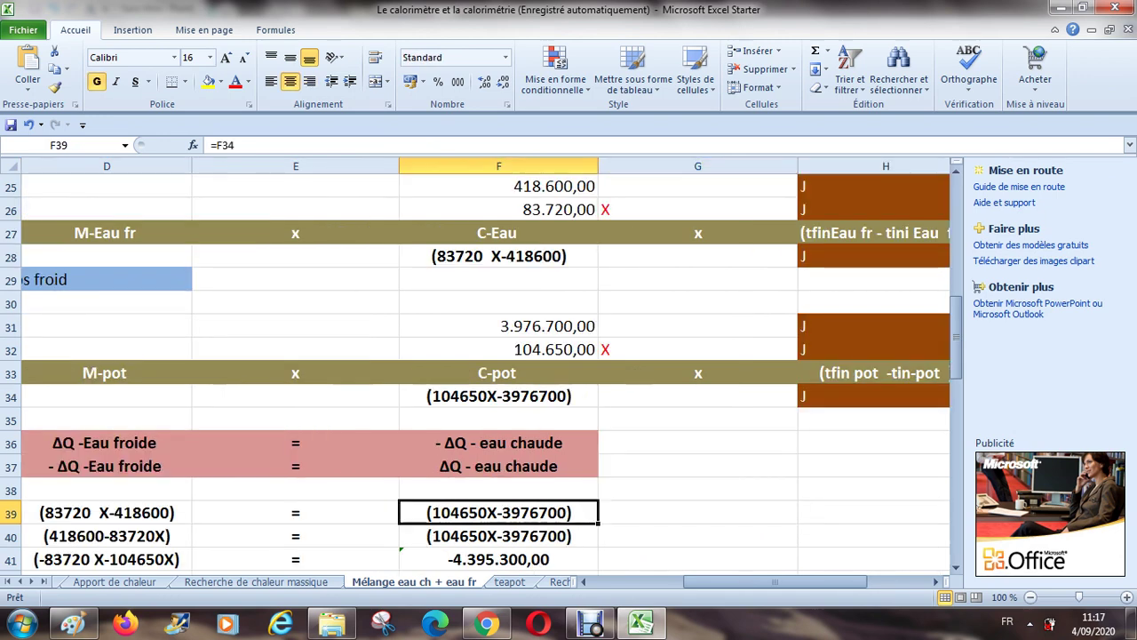
Step: Follow the equation's solution rows down to the highlighted cell giving X in °C
key("Down")
key("Down")
key("Down")
key("Down")
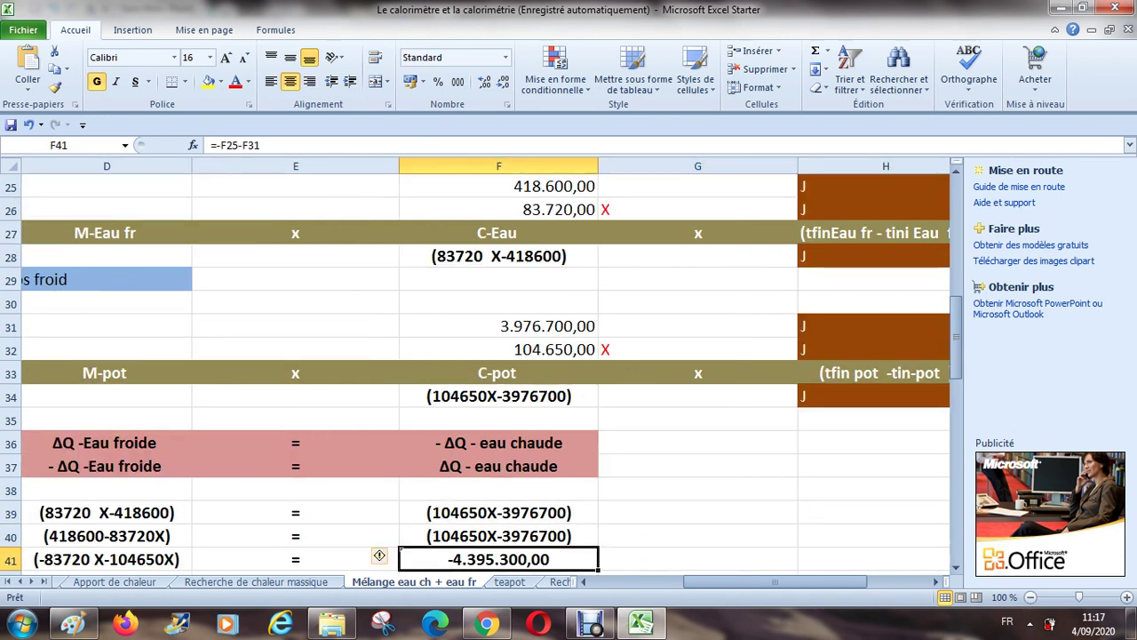
key("Down")
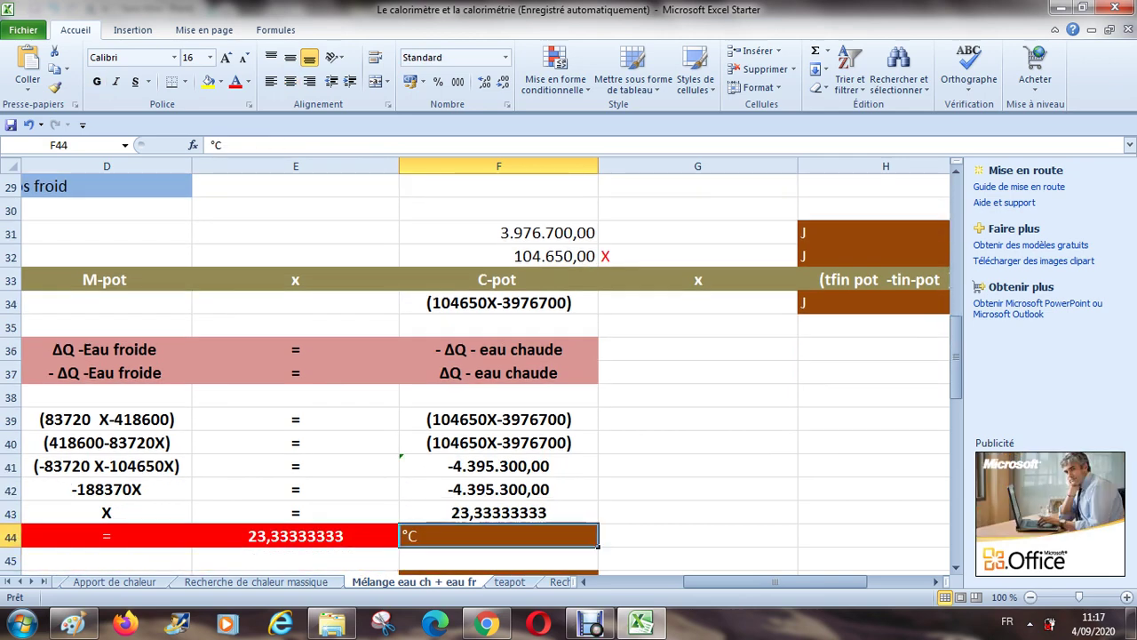
key("Left")
key("Left")
key("Right")
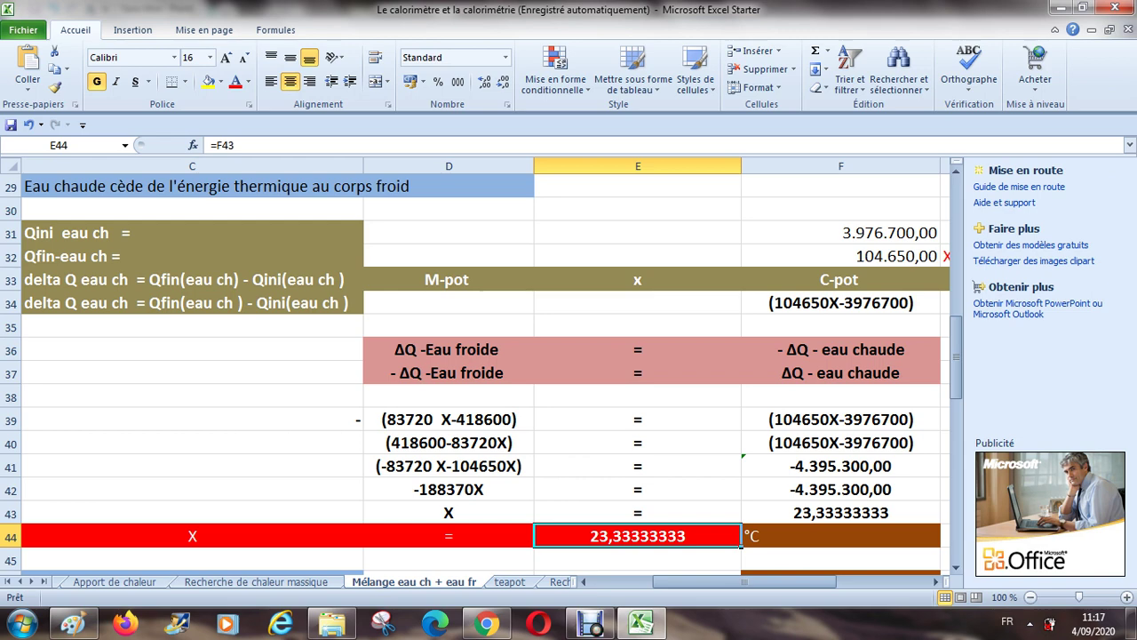
Step: Read down the exchanged heat ΔQéch rows and the m1, m2, m1c1 and m2c2 values
key("Down")
key("Down")
key("Down")
key("Down")
key("Down")
key("Down")
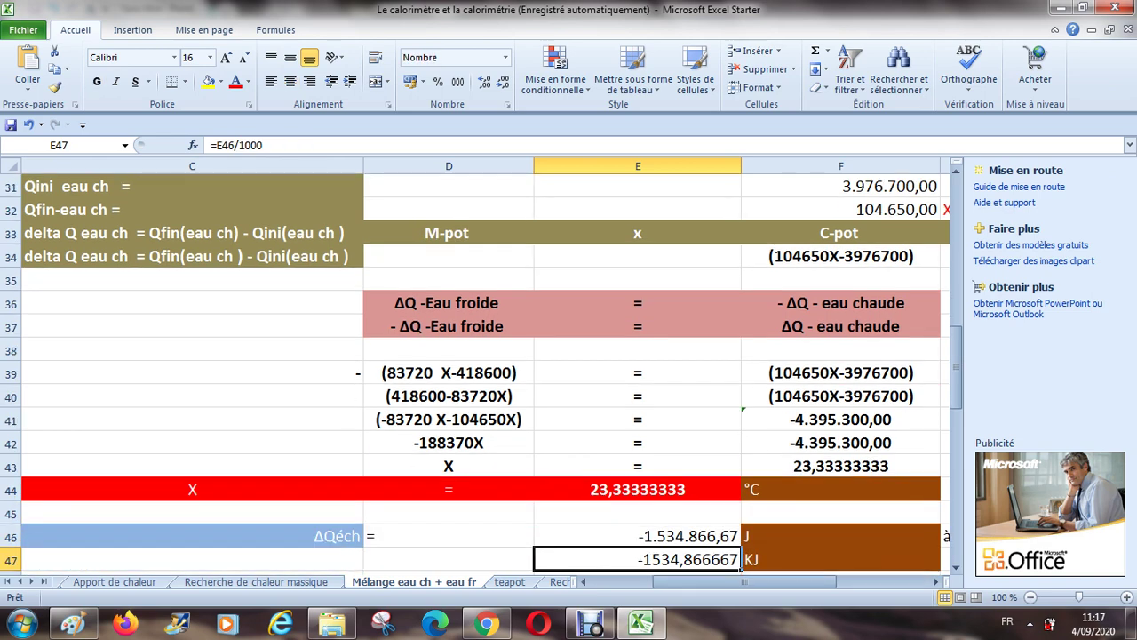
key("Down")
key("Down")
key("Down")
key("Down")
key("Down")
key("Down")
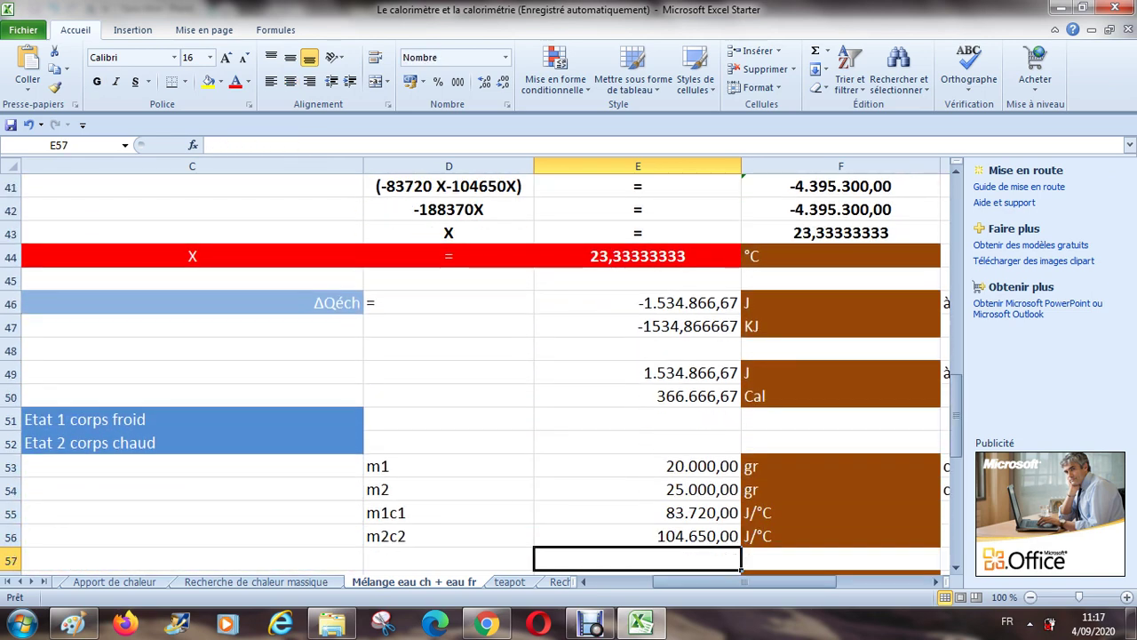
Step: Review the "Etat 1 corps froid" and "Etat 2 corps chaud" labels together with the mass data below them
key("Up")
key("Up")
key("Up")
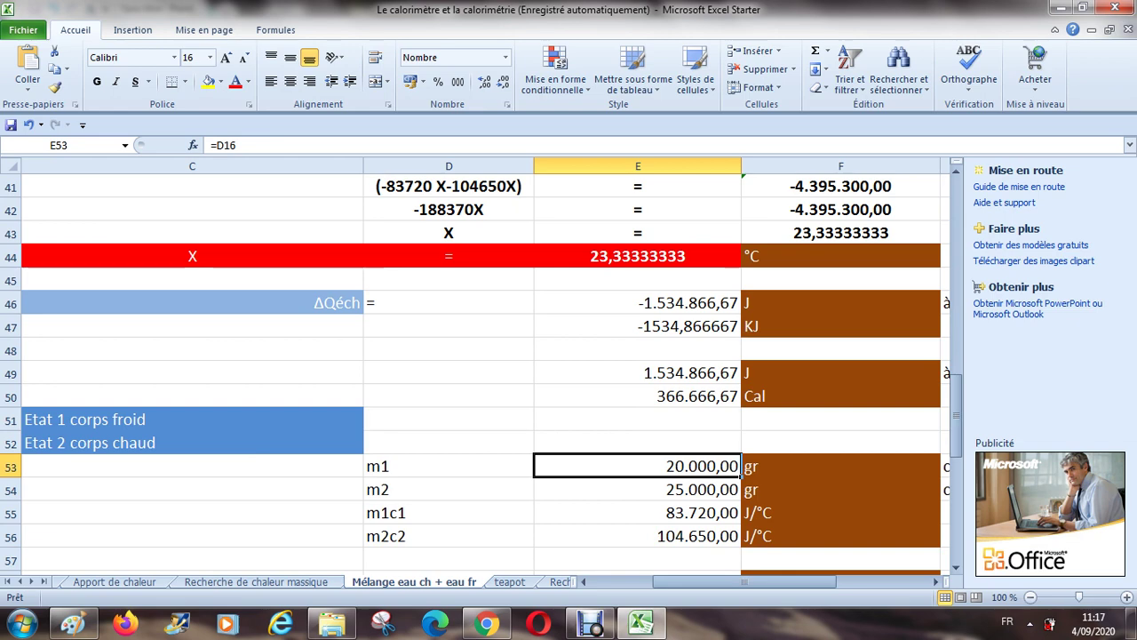
key("Left")
key("Left")
key("Left")
key("Left")
key("Up")
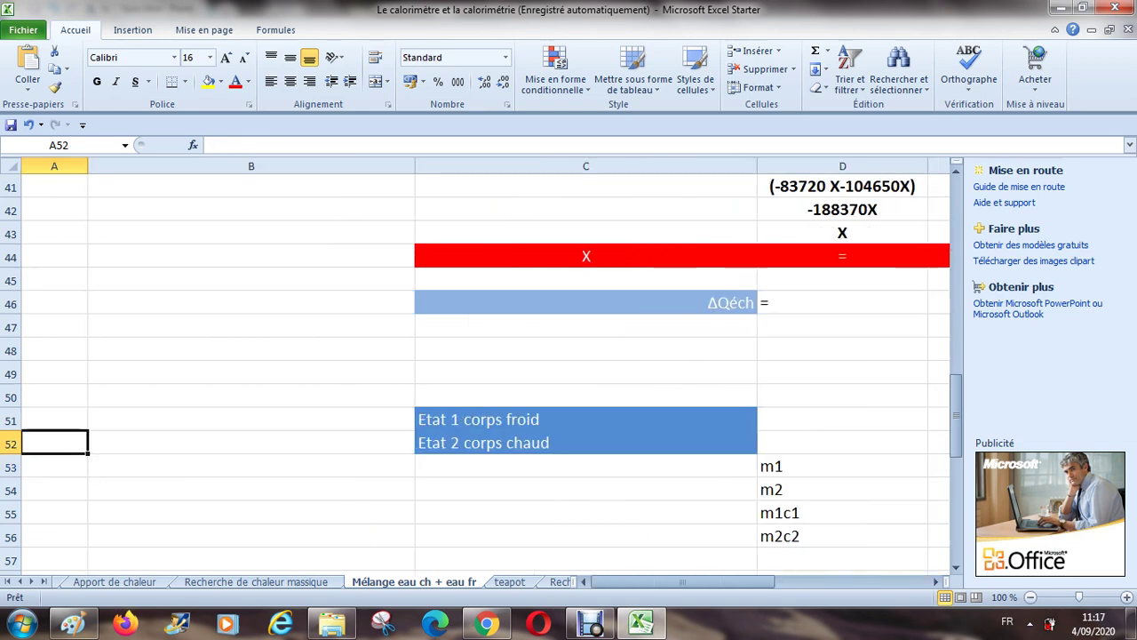
key("Right")
key("Right")
key("Right")
key("Right")
key("Right")
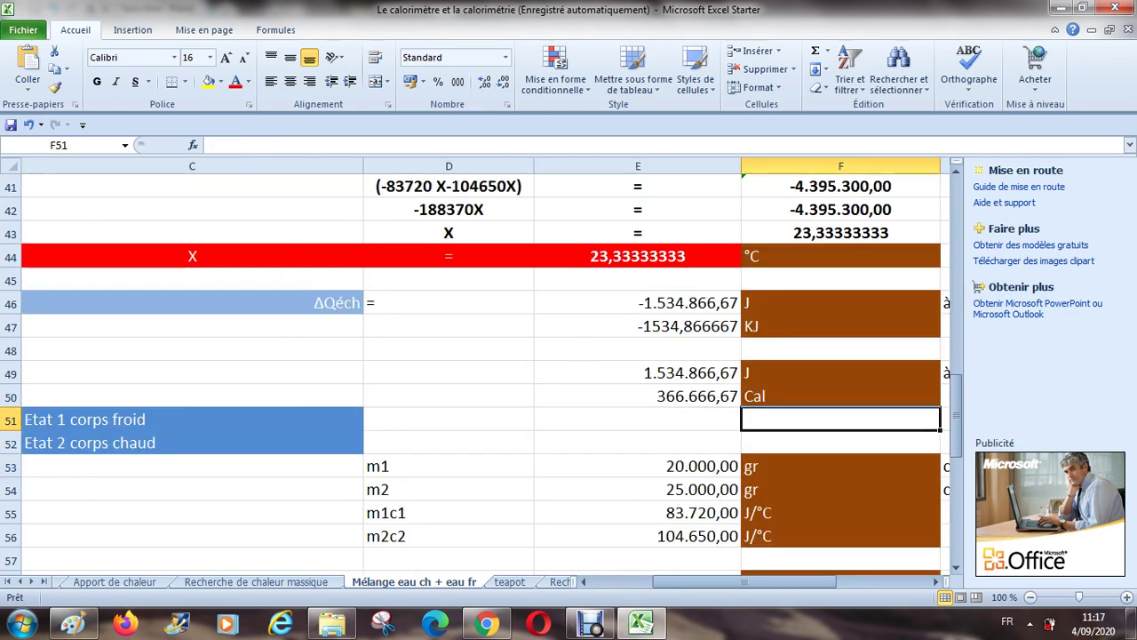
Step: Trace the m1 row from the cold water's mass to its specific heat c1
key("Down")
key("Left")
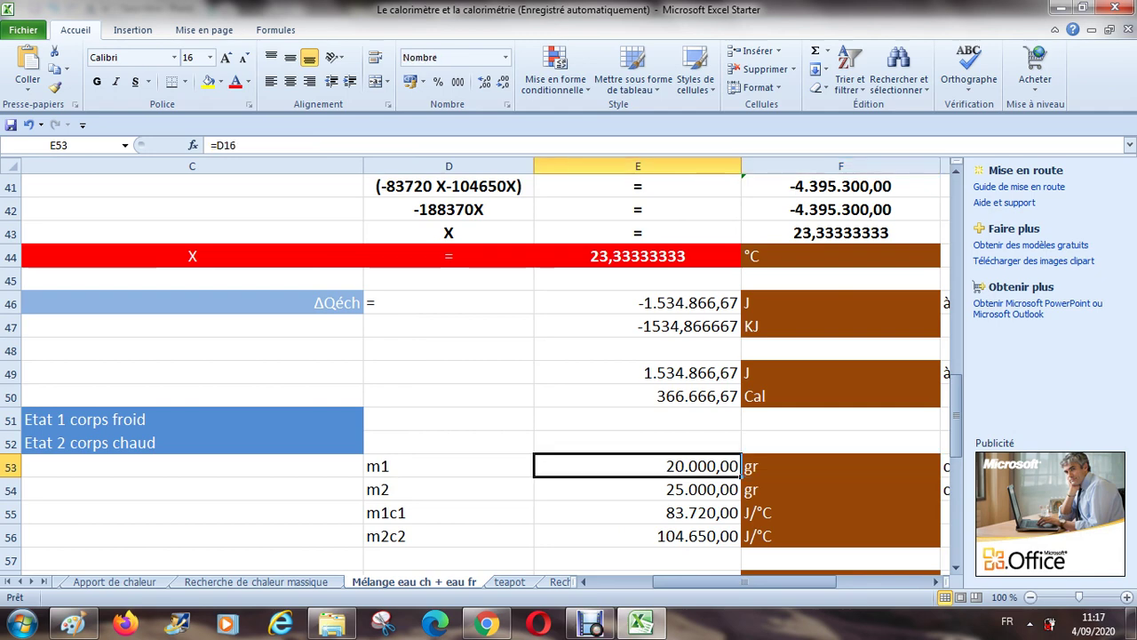
key("Right")
key("Right")
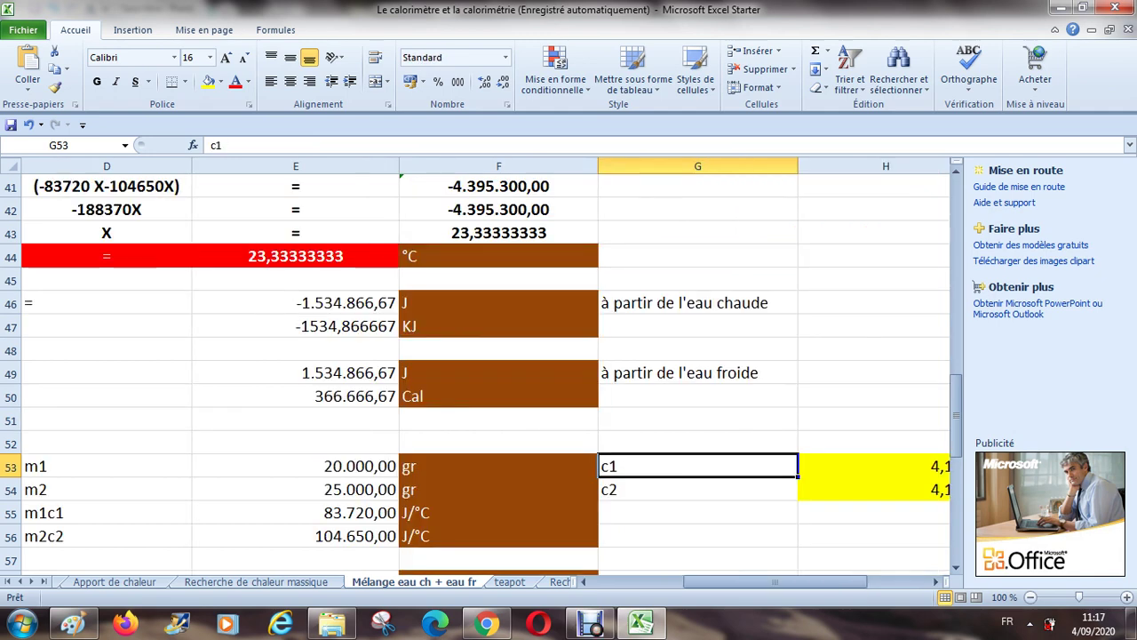
key("Right")
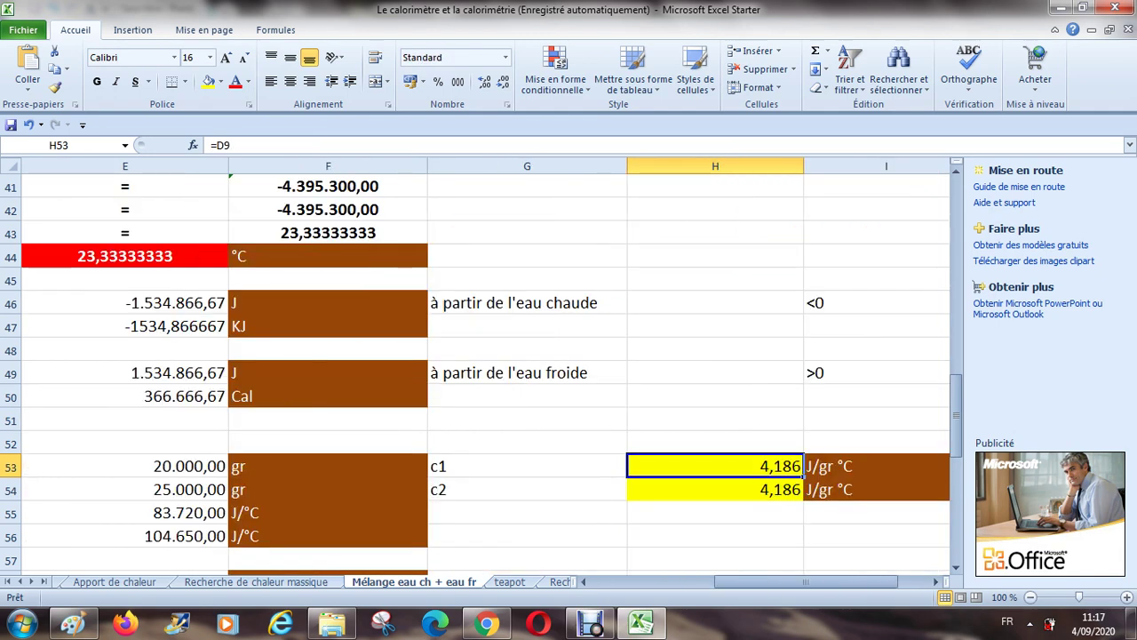
Step: Trace the m2 row from the hot water's mass to its specific heat c2
key("Down")
key("Left")
key("Left")
key("Left")
key("Left")
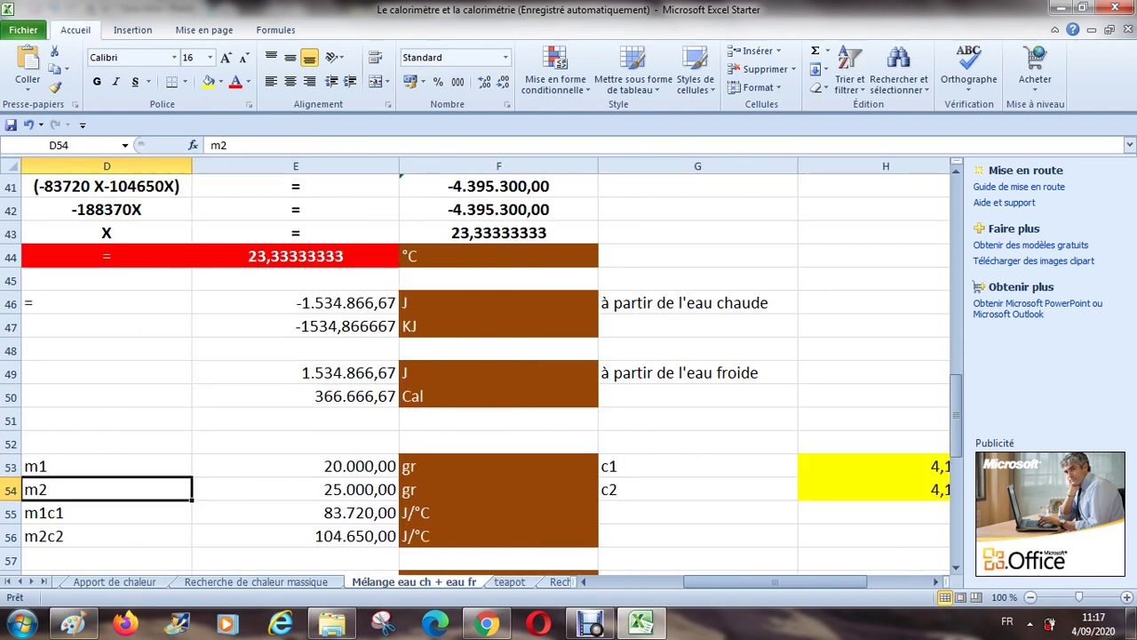
key("Left")
key("Right")
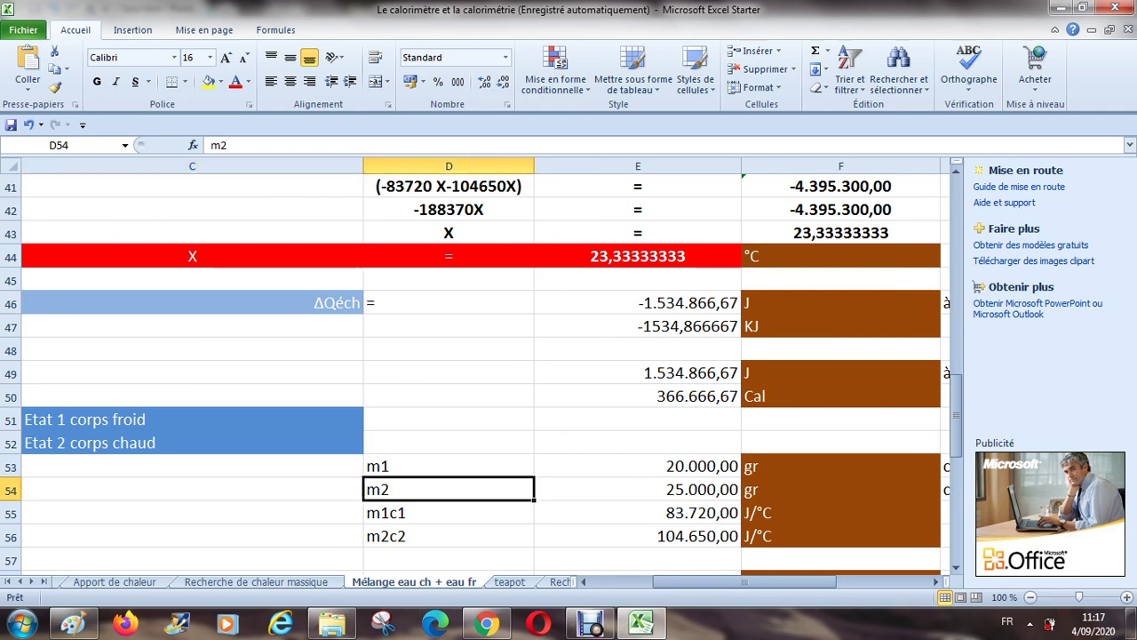
key("Right")
key("Right")
key("Right")
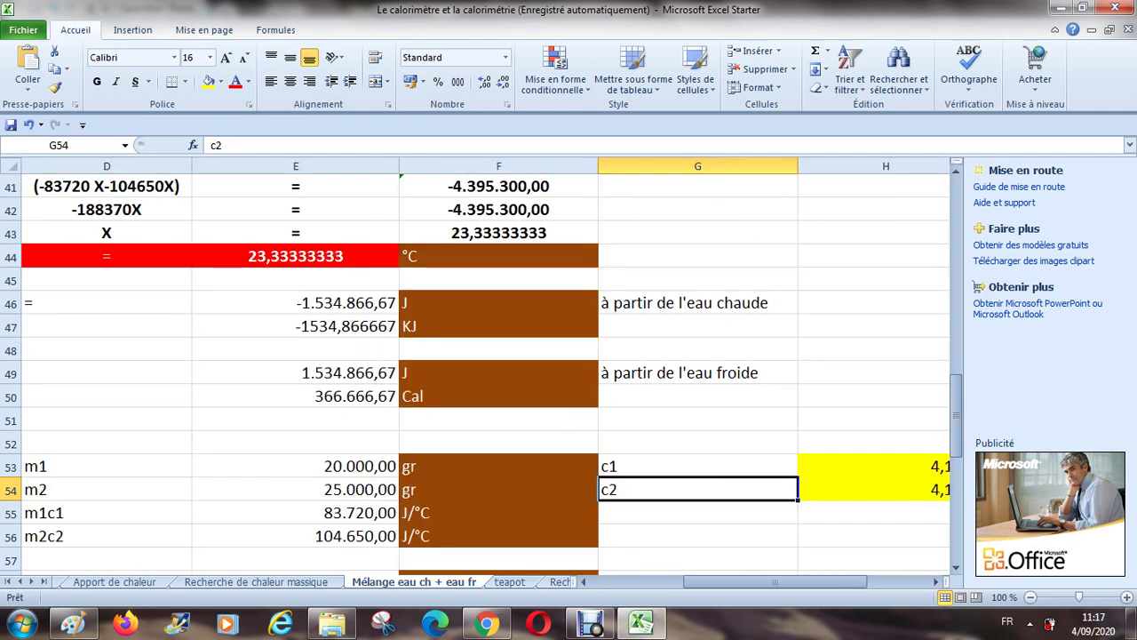
key("Right")
Step: Check the m1c1 and m2c2 heat capacity cells and the formulas behind them
key("Down")
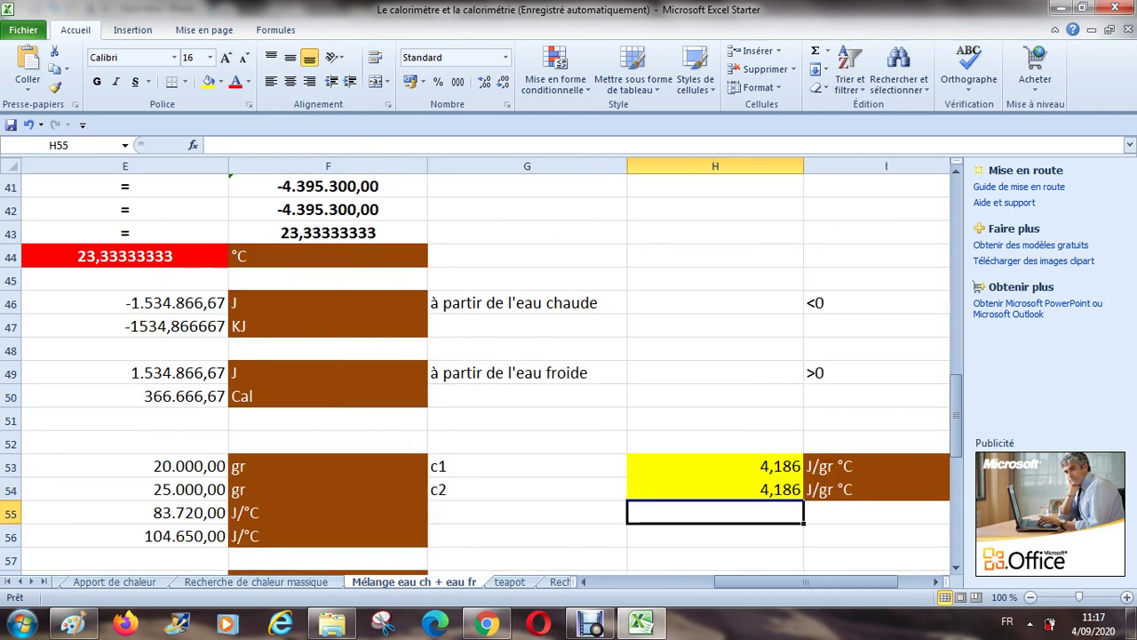
key("Left")
key("Left")
key("Left")
key("Left")
key("Left")
key("Right")
key("Right")
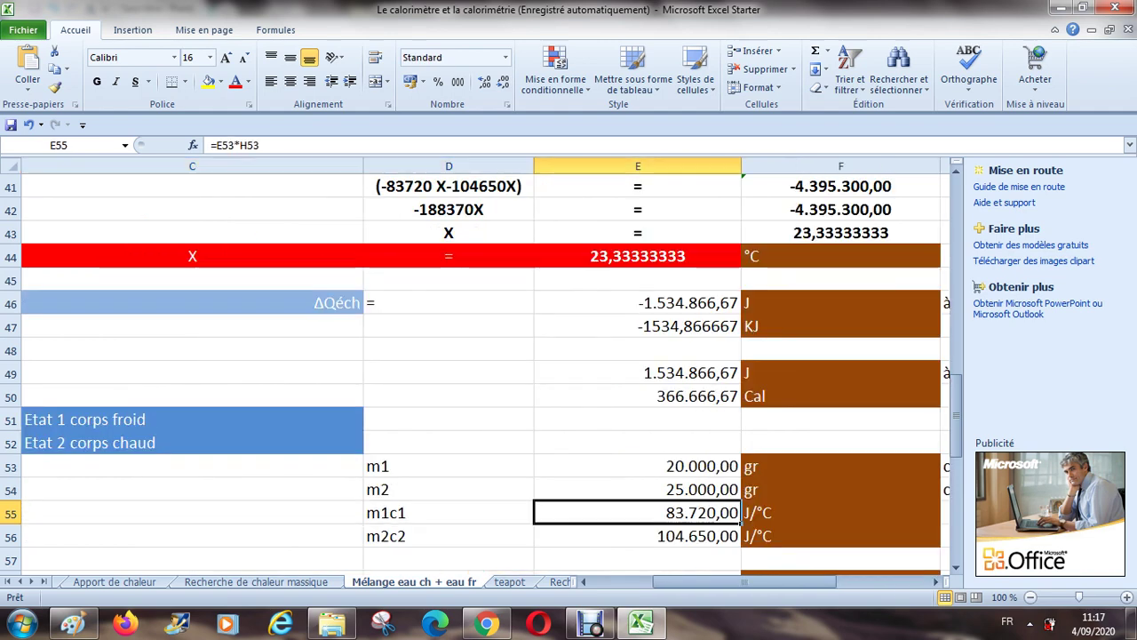
key("Right")
key("Left")
key("Down")
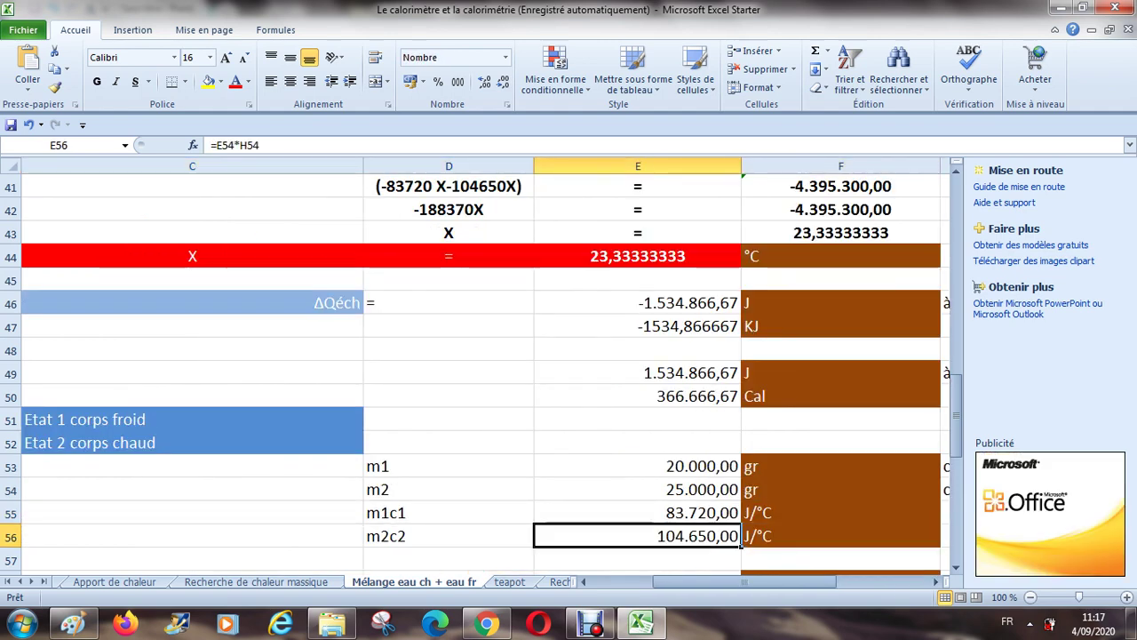
Step: Review the m1c1+m2c2 sum together with the initial temperatures t1 and t2 below it
key("Down")
key("Down")
key("Down")
key("Down")
key("Up")
key("Up")
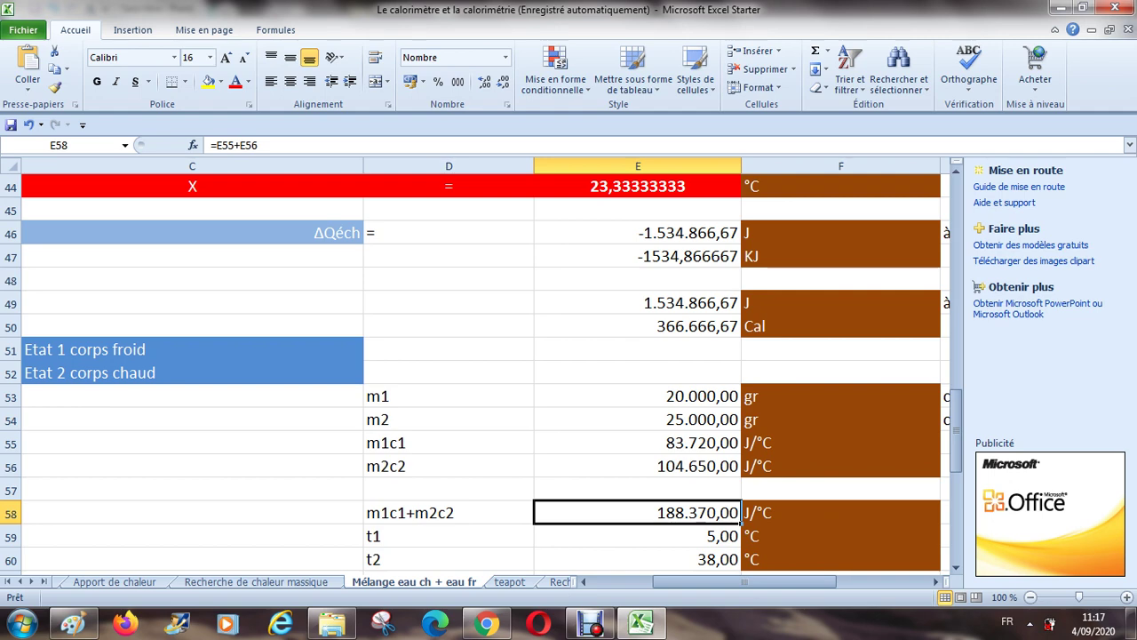
key("Right")
key("Left")
key("Down")
key("Down")
key("Down")
key("Down")
key("Down")
key("Up")
key("Up")
key("Up")
key("Up")
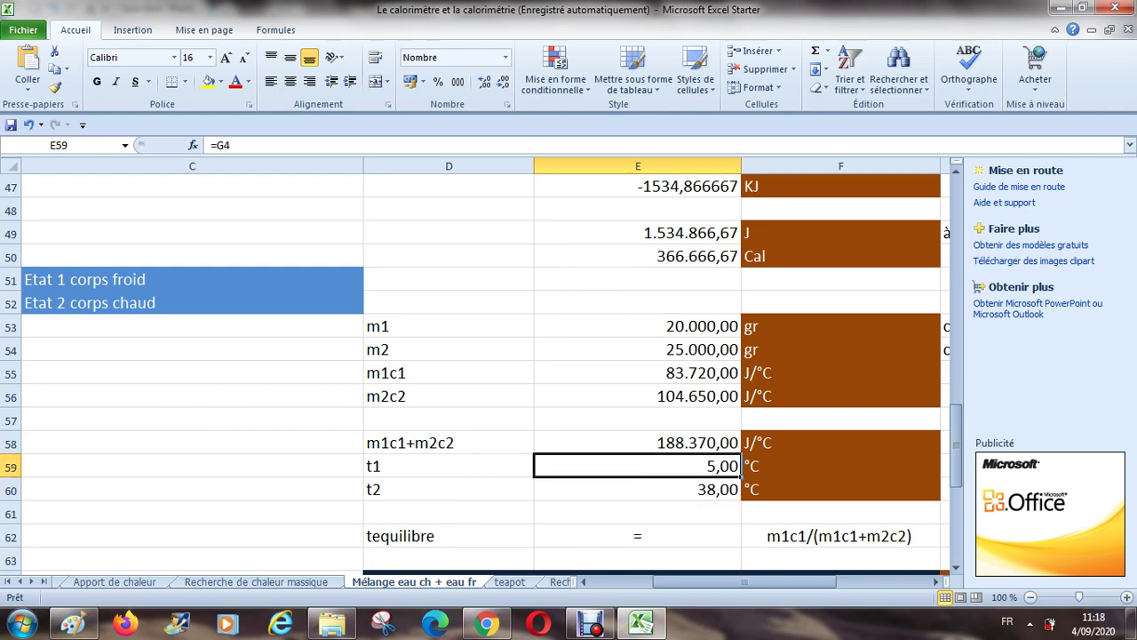
key("Down")
Step: Read the tequilibre formula across its row, from the label through both weighted terms to t2
key("Left")
key("Down")
key("Down")
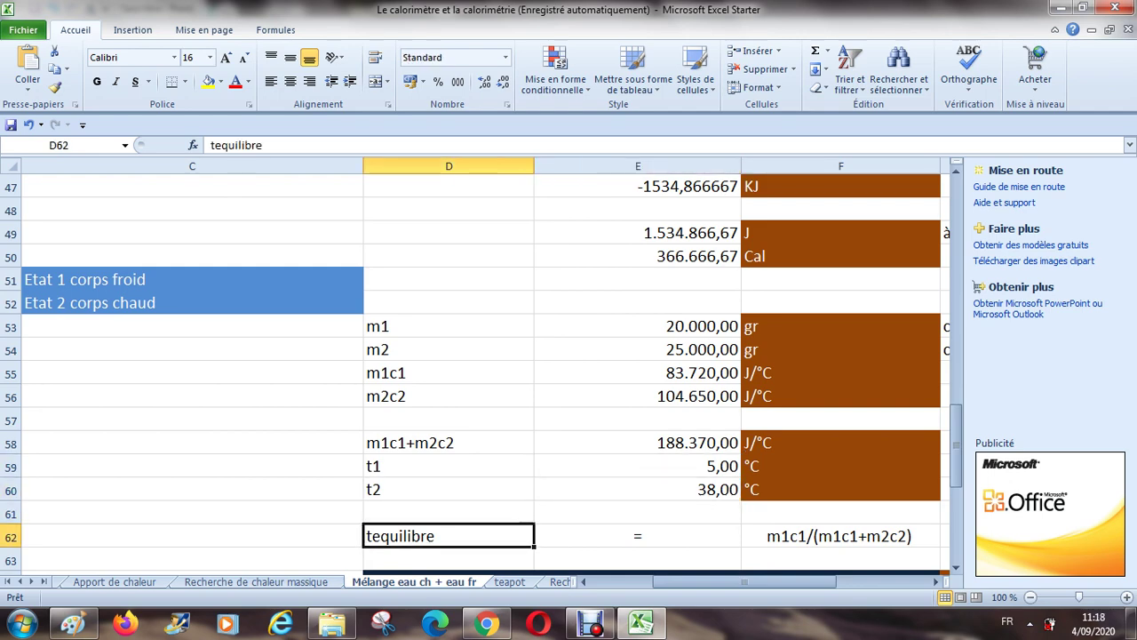
key("Right")
key("Right")
key("Right")
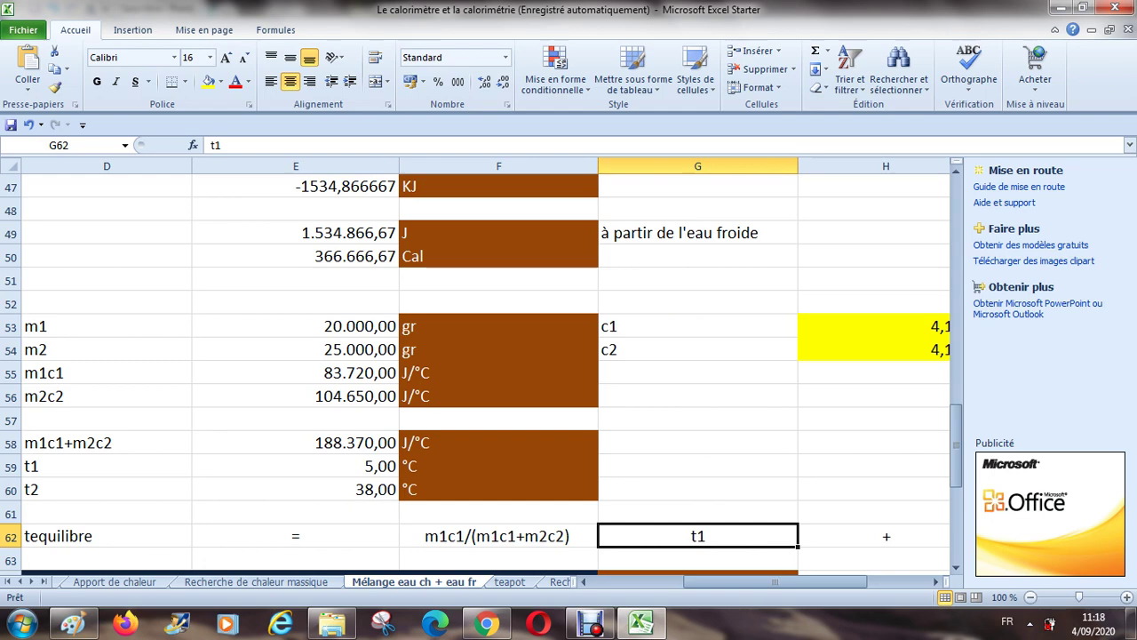
key("Right")
key("Right")
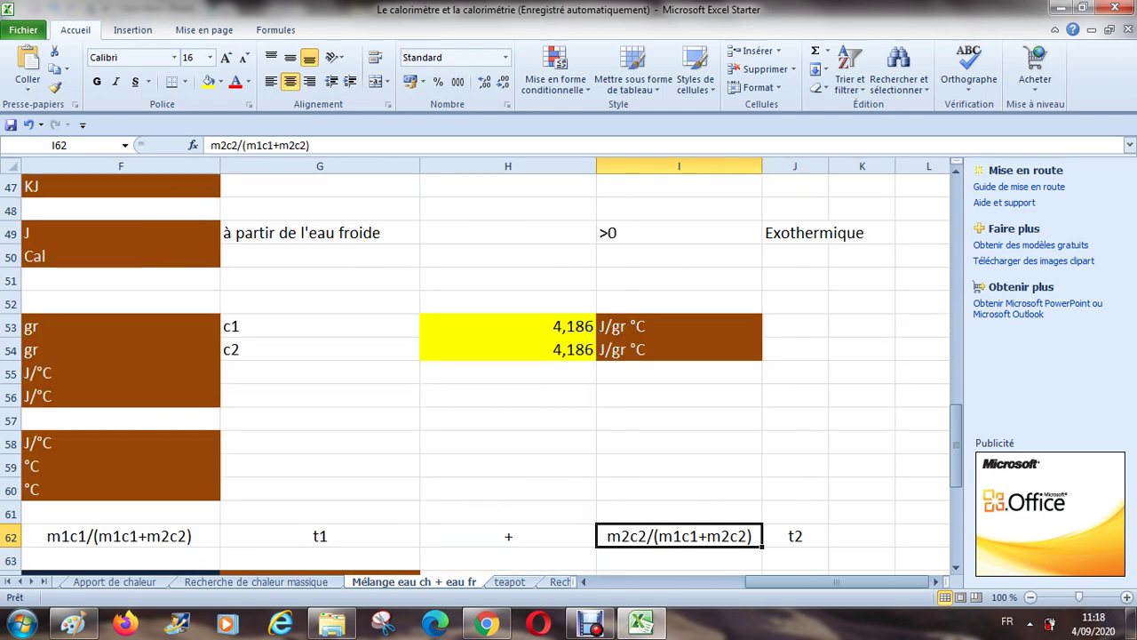
key("Right")
Step: Look over the computed tequilibre row and the mass-only formula beneath it, from t2 back to the equals column
key("Down")
key("Down")
key("Down")
key("Down")
key("Down")
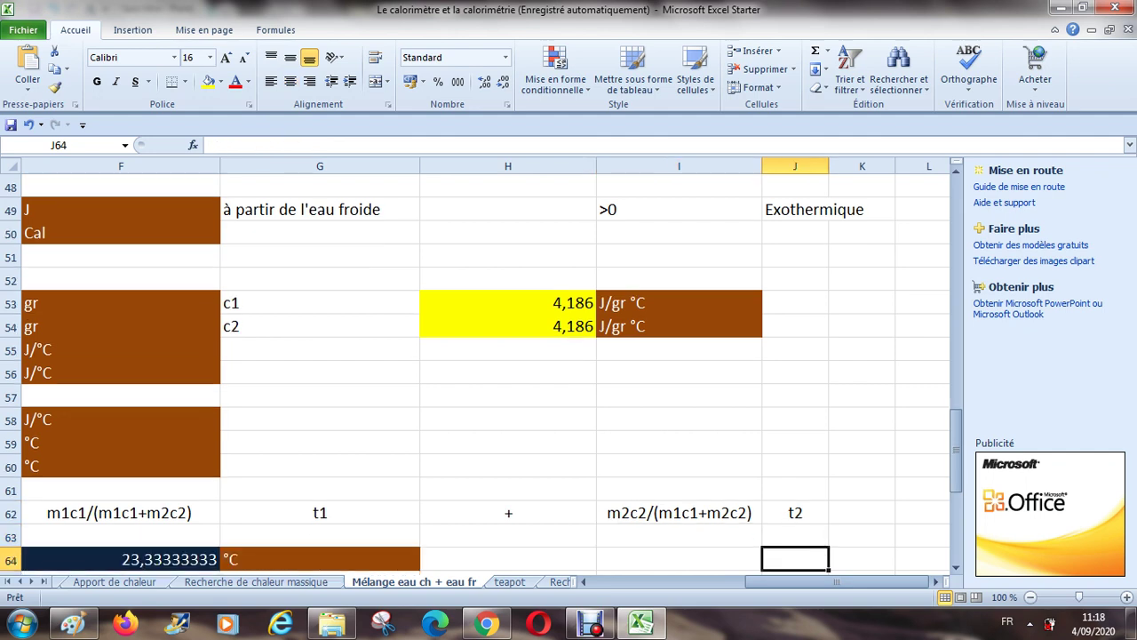
key("Up")
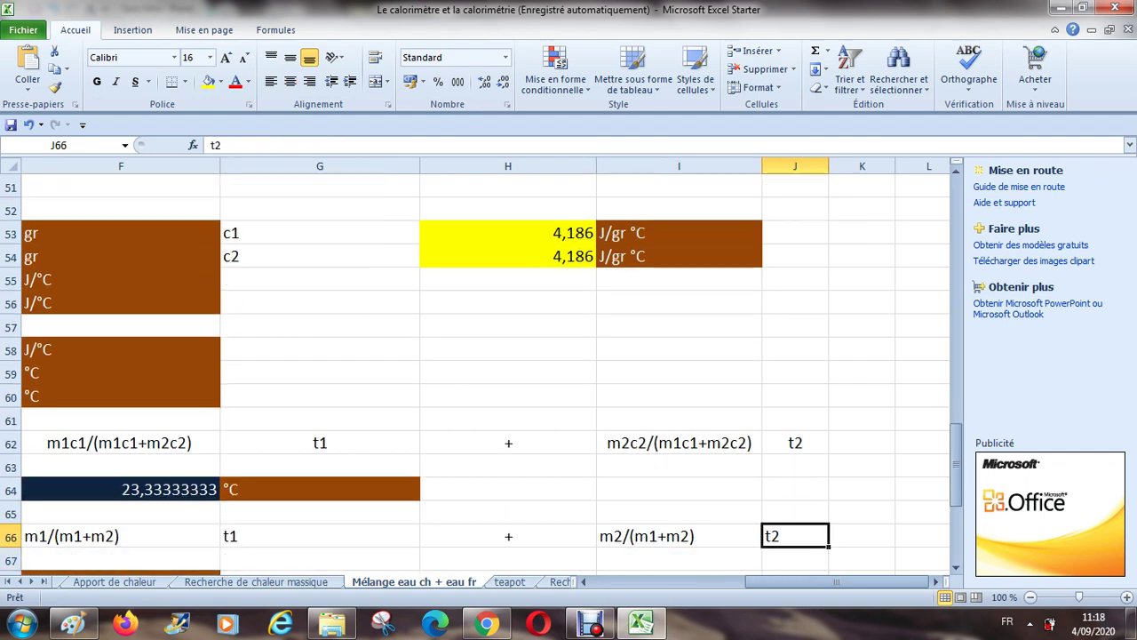
key("Left")
key("Left")
key("Left")
key("Left")
key("Left")
key("Up")
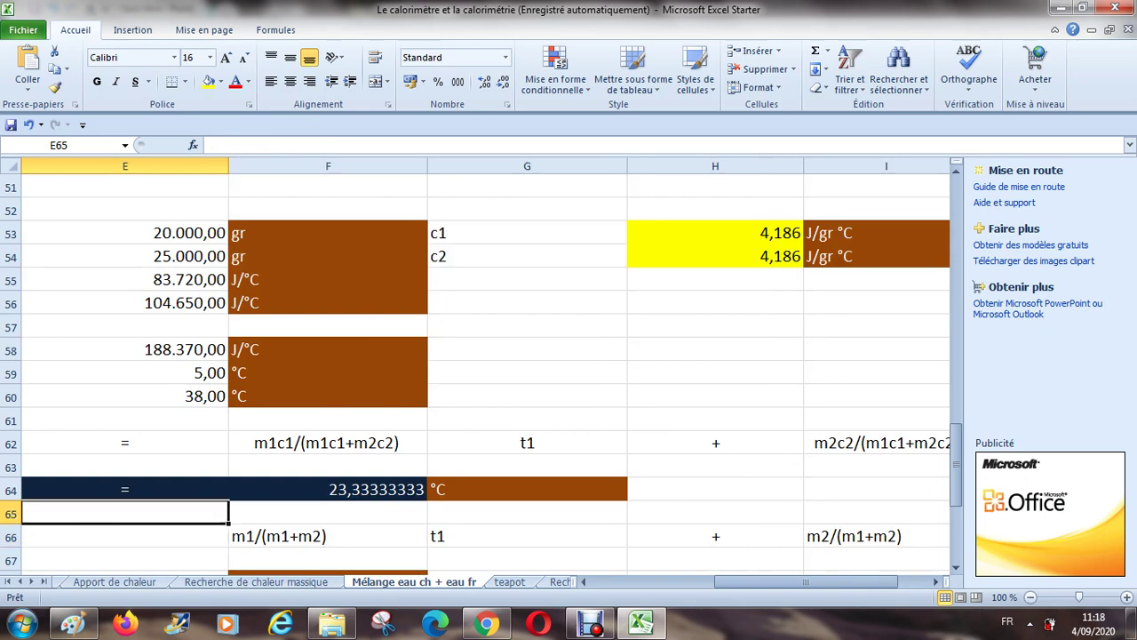
Step: Go back up through the equation's solution rows to the cold water's heat expression in F28
key("Right")
key("Up")
key("Up")
key("Up")
key("Up")
key("Up")
key("Up")
key("Up")
key("Up")
key("Up")
key("Up")
key("Up")
key("Up")
key("Up")
key("Up")
key("Up")
key("Up")
key("Up")
key("Up")
key("Up")
key("Up")
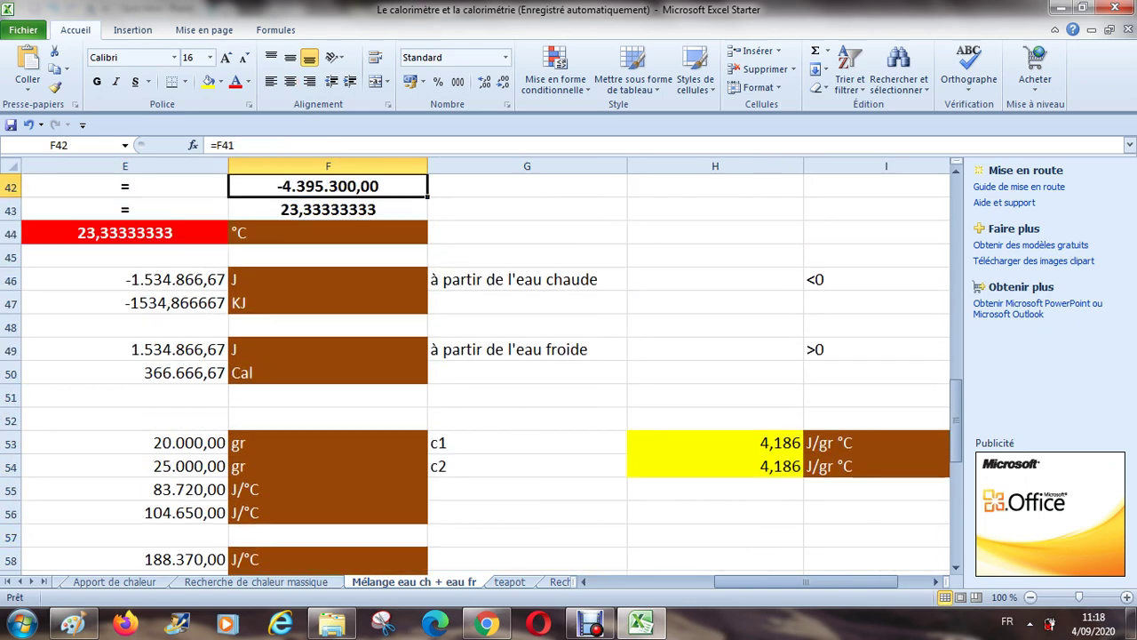
key("Up")
key("Up")
key("Up")
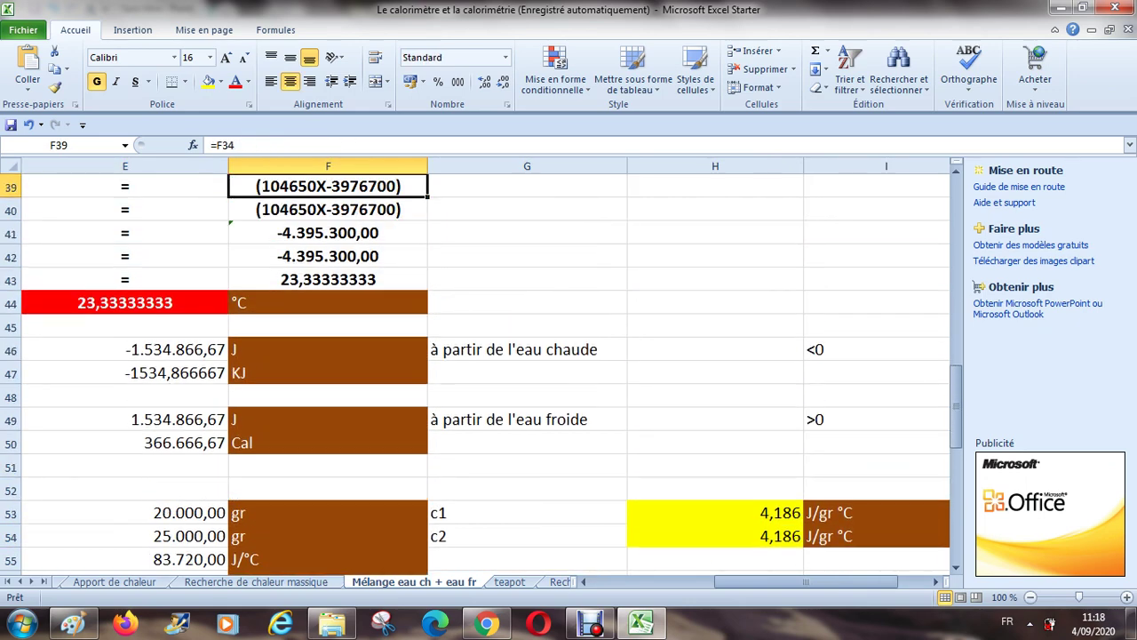
key("Up")
key("Up")
key("Up")
key("Up")
key("Up")
key("Up")
key("Up")
key("Up")
key("Up")
key("Up")
key("Up")
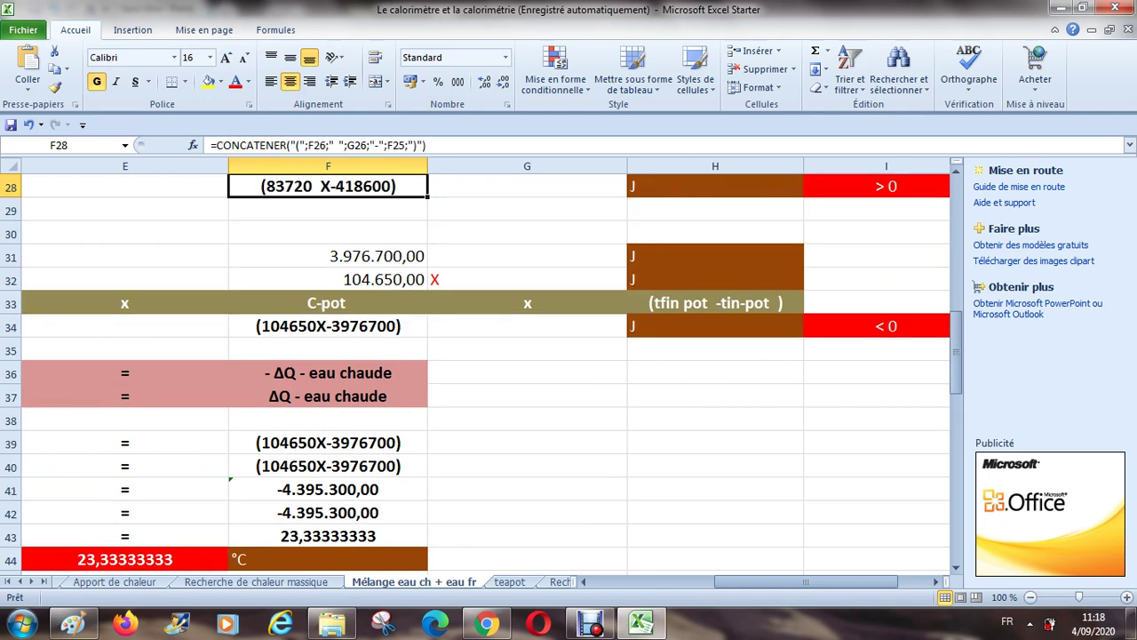
Step: Follow the heat balance down to the highlighted X result and the hot water's exchanged heat cell
key("Down")
key("Down")
key("Down")
key("Down")
key("Down")
key("Down")
key("Down")
key("Down")
key("Down")
key("Down")
key("Down")
key("Down")
key("Down")
key("Down")
key("Down")
key("Down")
key("Down")
key("Left")
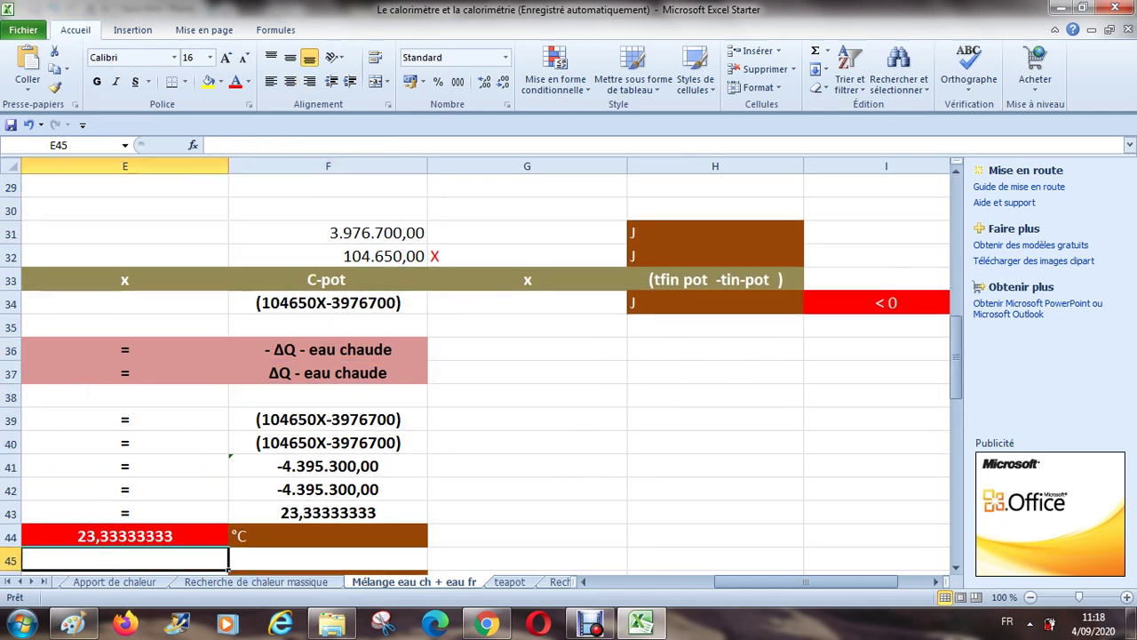
key("Left")
key("Up")
key("Right")
key("Down")
key("Down")
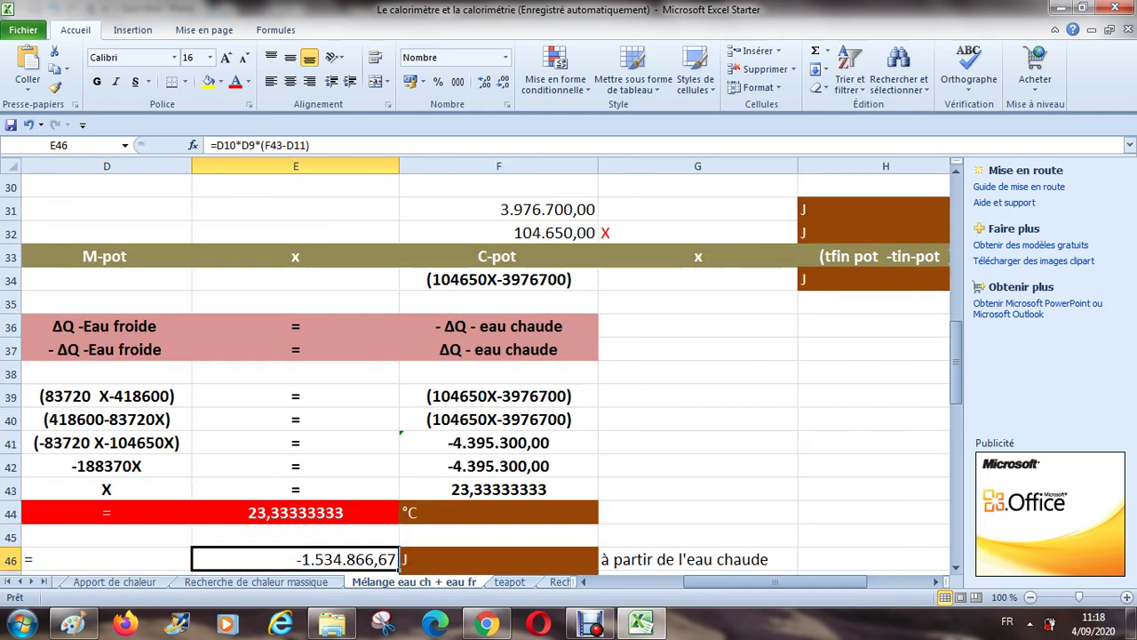
Step: Return to the tequilibre section and examine the m1c1/(m1c1+m2c2) term of its formula
key("Page_Down")
key("Down")
key("Down")
key("Down")
key("Down")
key("Down")
key("Up")
key("Up")
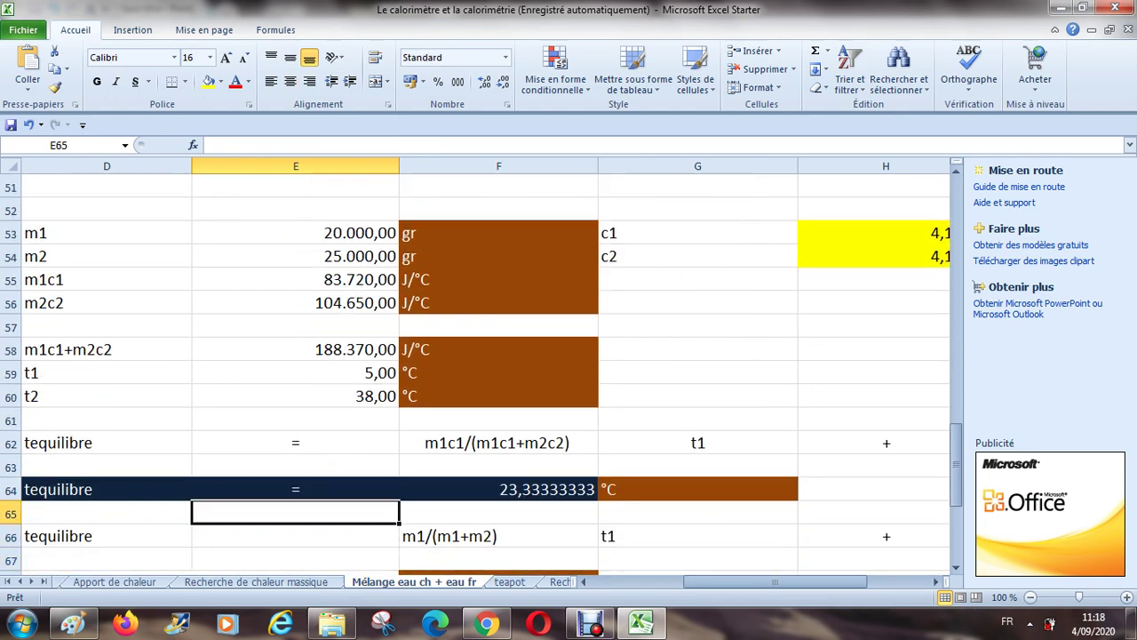
key("Up")
key("Right")
key("Left")
key("Up")
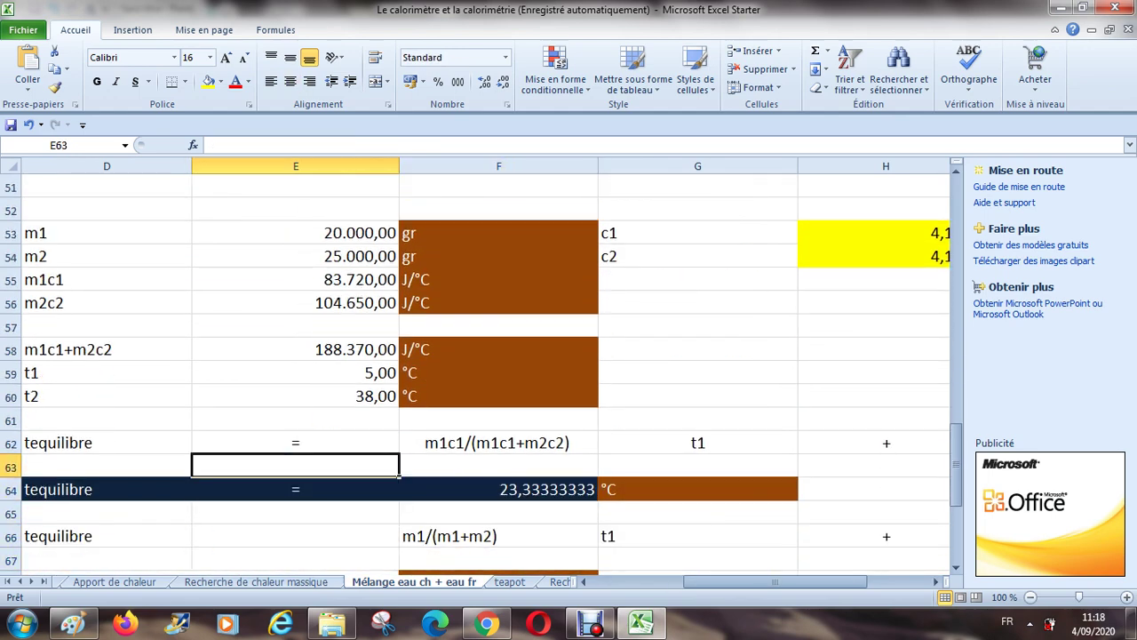
key("Up")
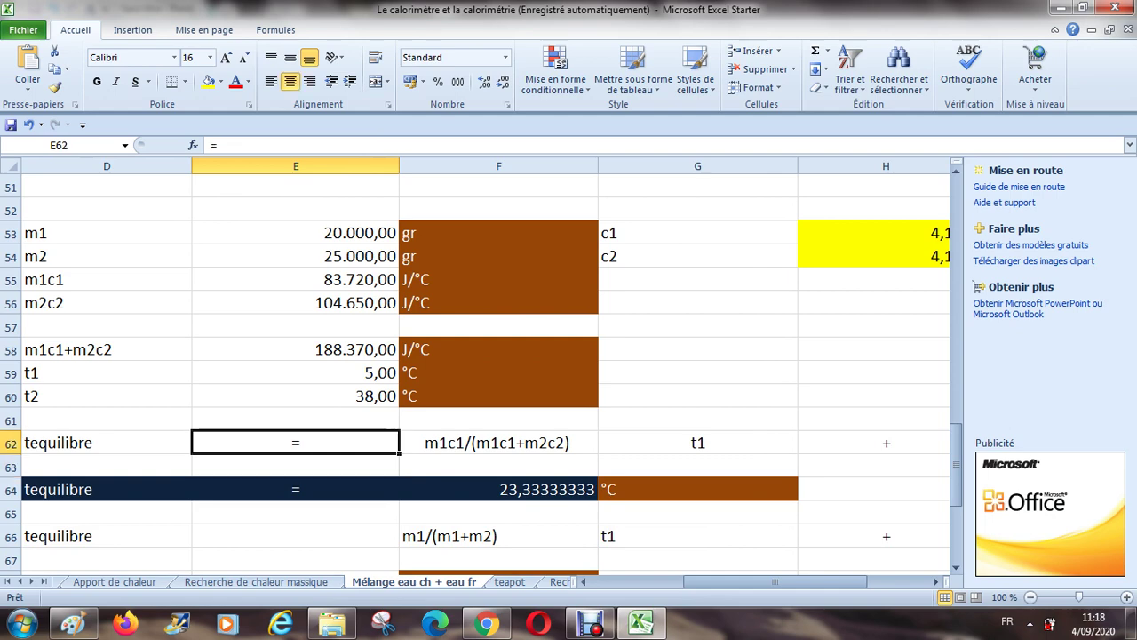
key("Right")
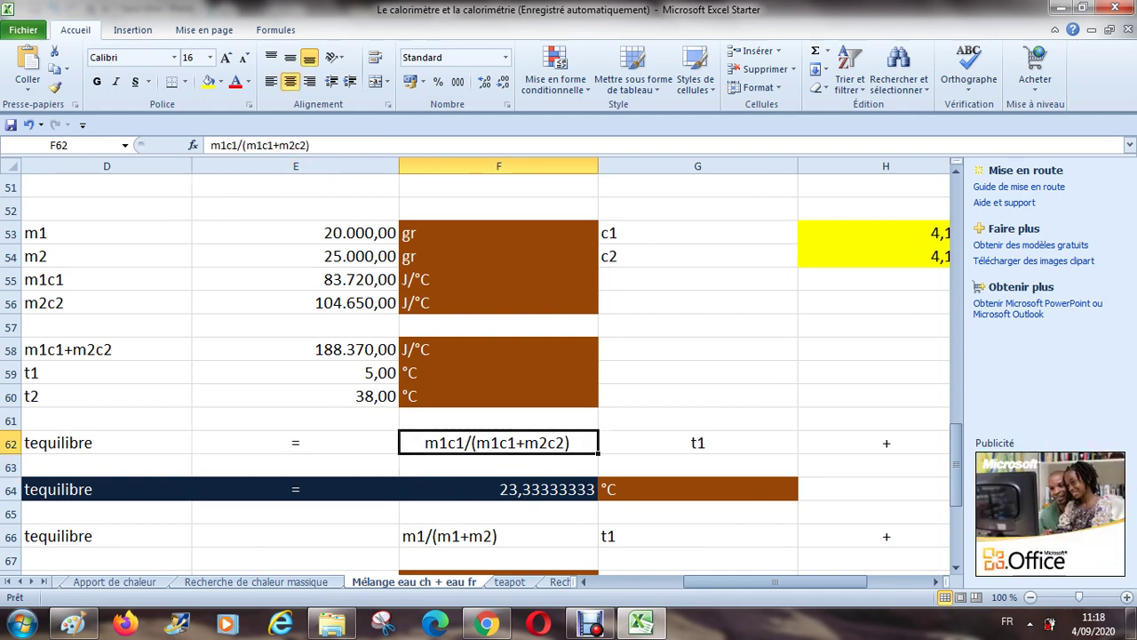
Step: Read down the mass-only calculation, from its m1, m2, t1 and t2 data to the final temperature in °C
key("Down")
key("Down")
key("Down")
key("Down")
key("Down")
key("Down")
key("Down")
key("Down")
key("Down")
key("Down")
key("Down")
key("Down")
key("Down")
key("Down")
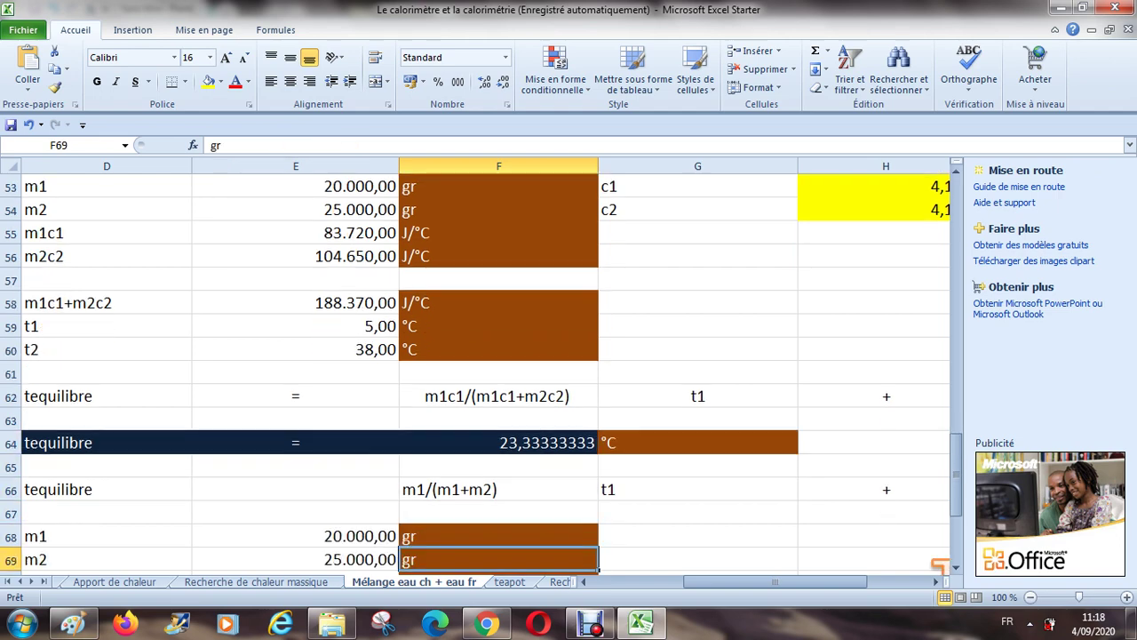
key("Down")
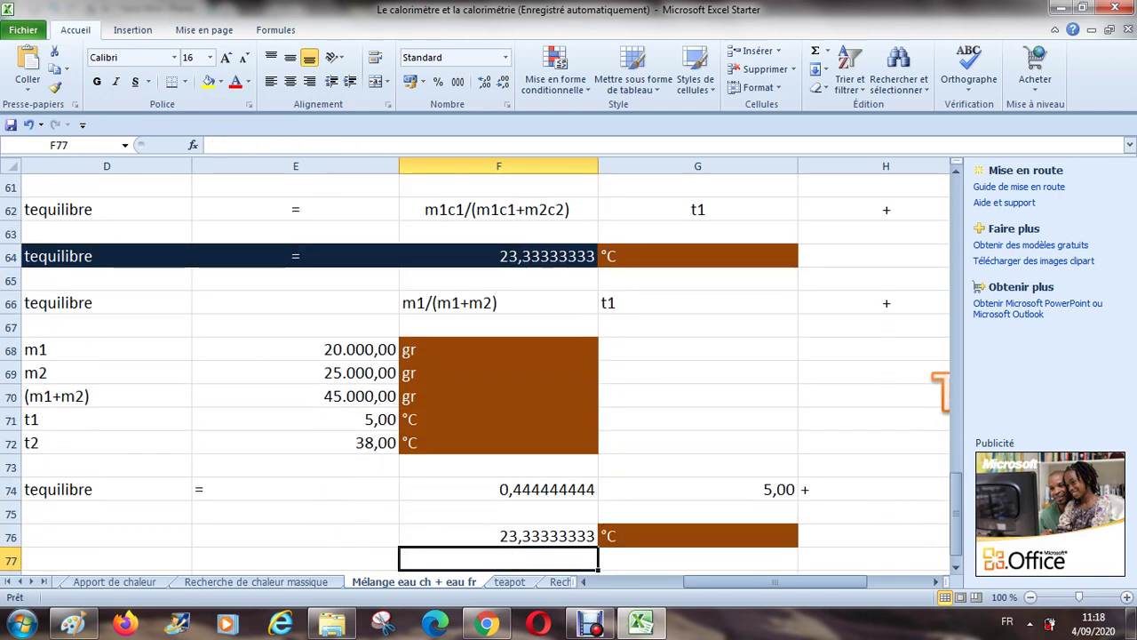
Step: Go back up from the final temperature to the m1/(m1+m2) formula row heading the mass-only calculation
key("Up")
key("Up")
key("Up")
key("Up")
key("Up")
key("Up")
key("Up")
key("Up")
key("Up")
key("Up")
key("Up")
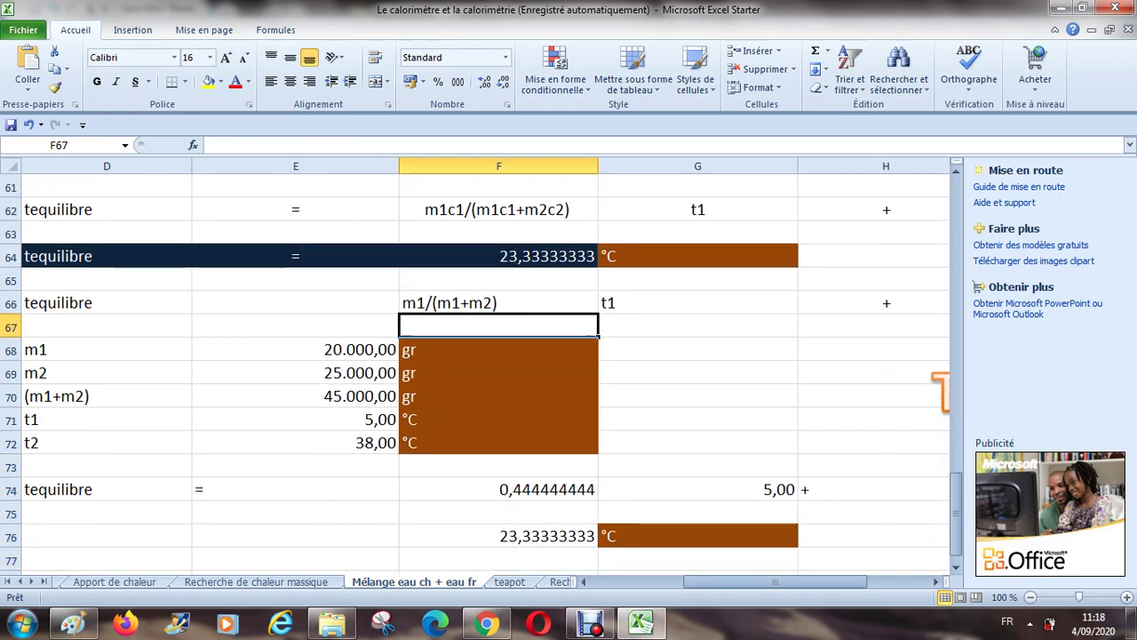
Step: Follow the m1/(m1+m2) formula across to its t2 term and check it against the water-mixing diagram in Paint
key("Right")
key("Right")
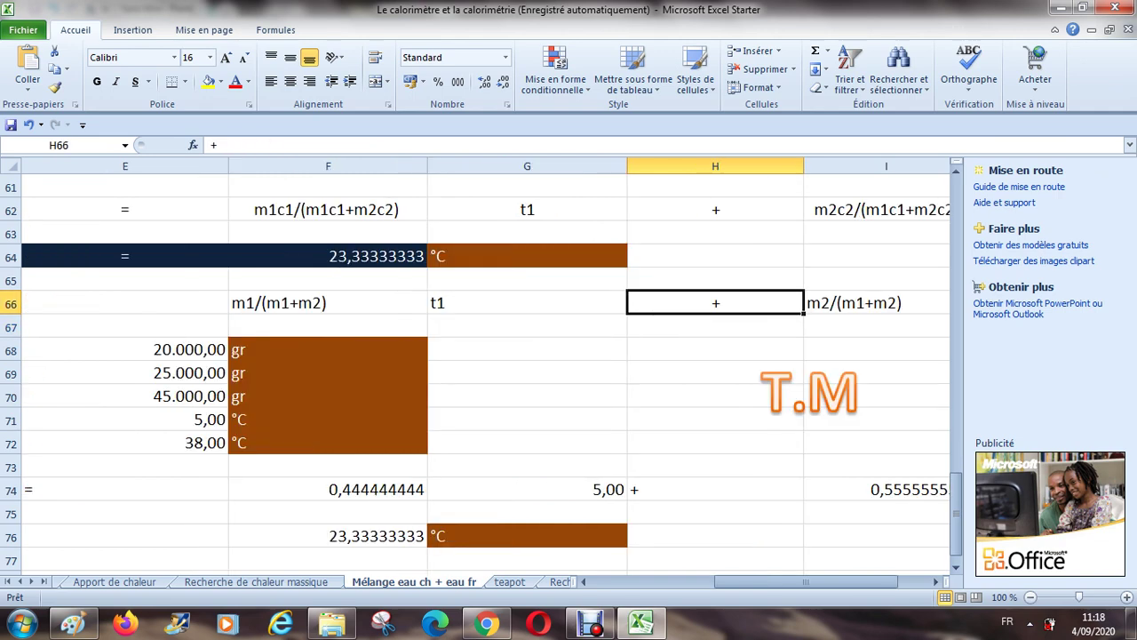
key("Right")
key("Right")
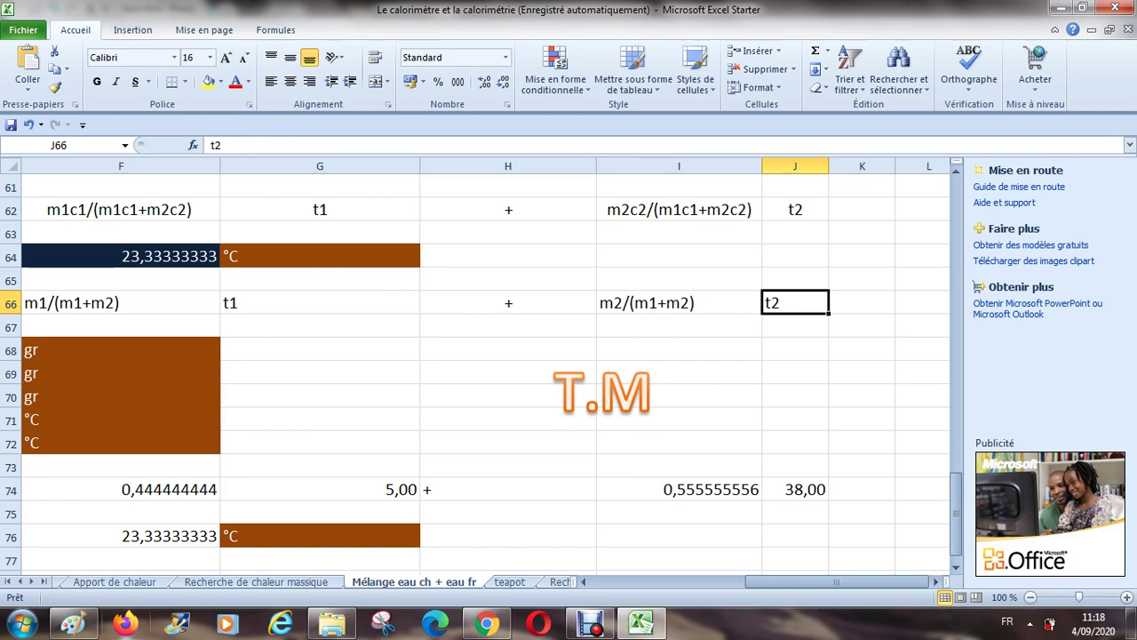
left_click(73, 623)
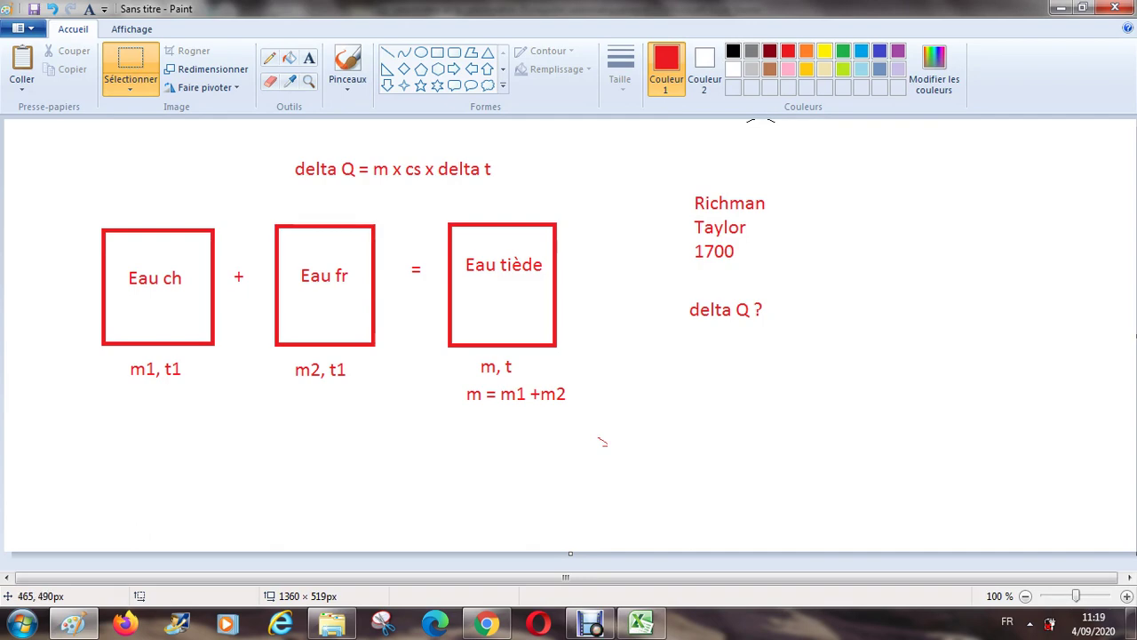
left_click(641, 623)
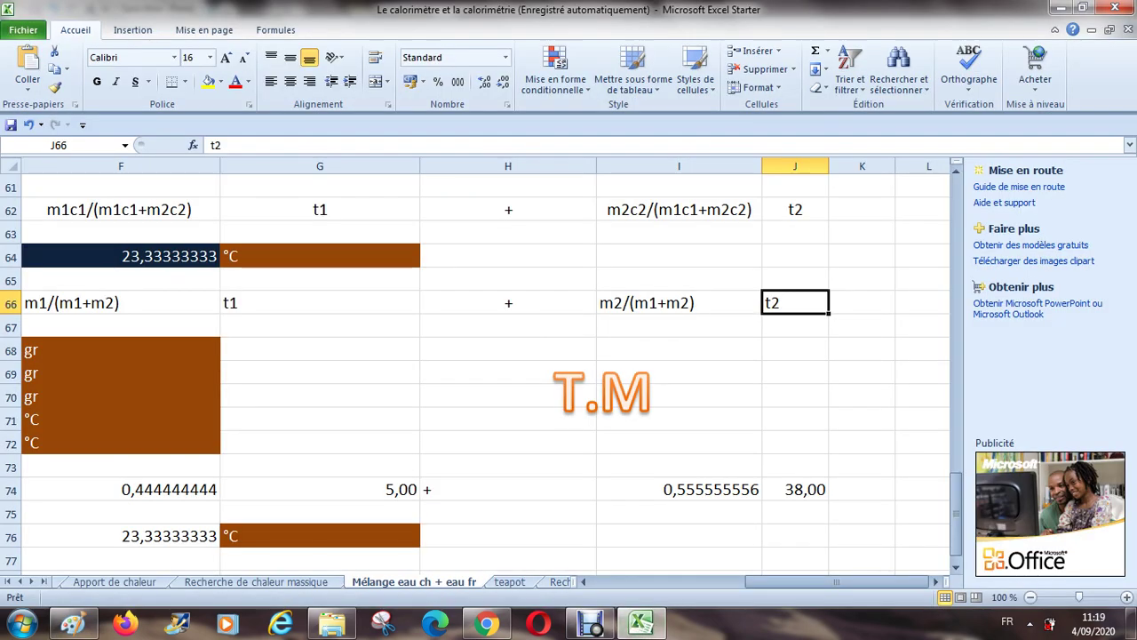
Step: Return to the start of row 70 in Excel and examine the (m1+m2) total mass and its unit
left_click(507, 395)
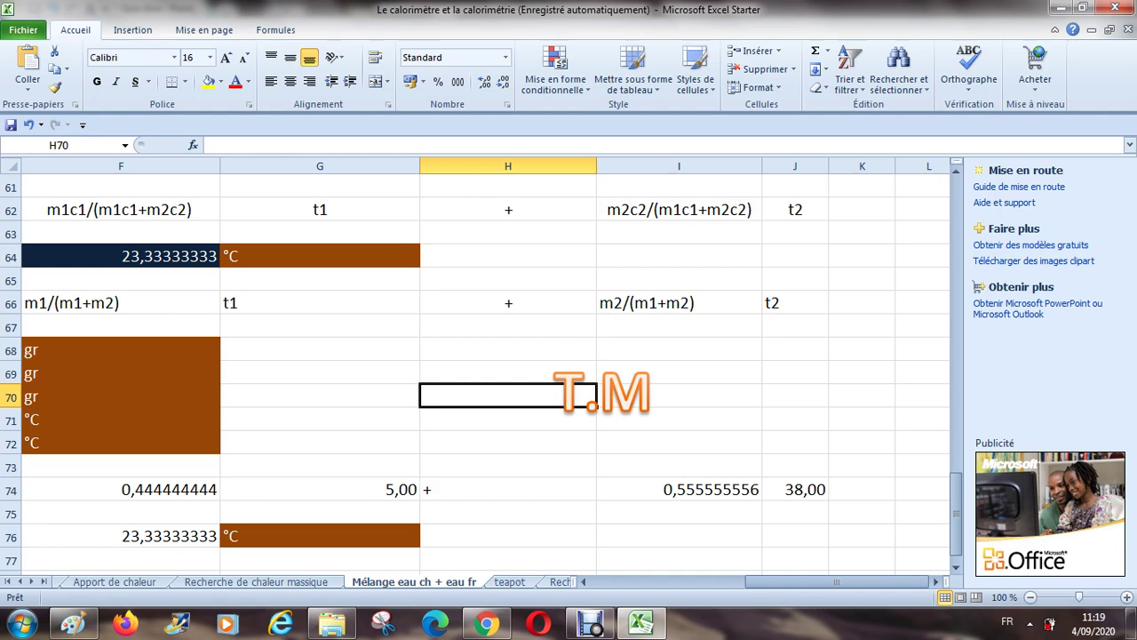
key("Home")
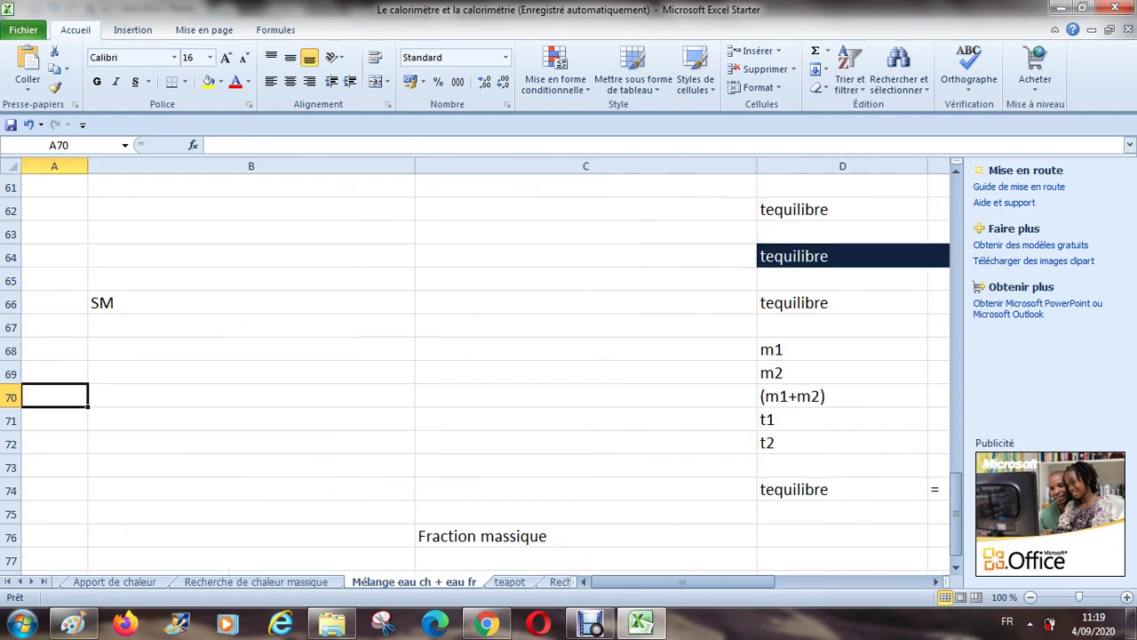
key("Right")
key("Right")
key("Right")
key("Right")
key("Right")
key("Right")
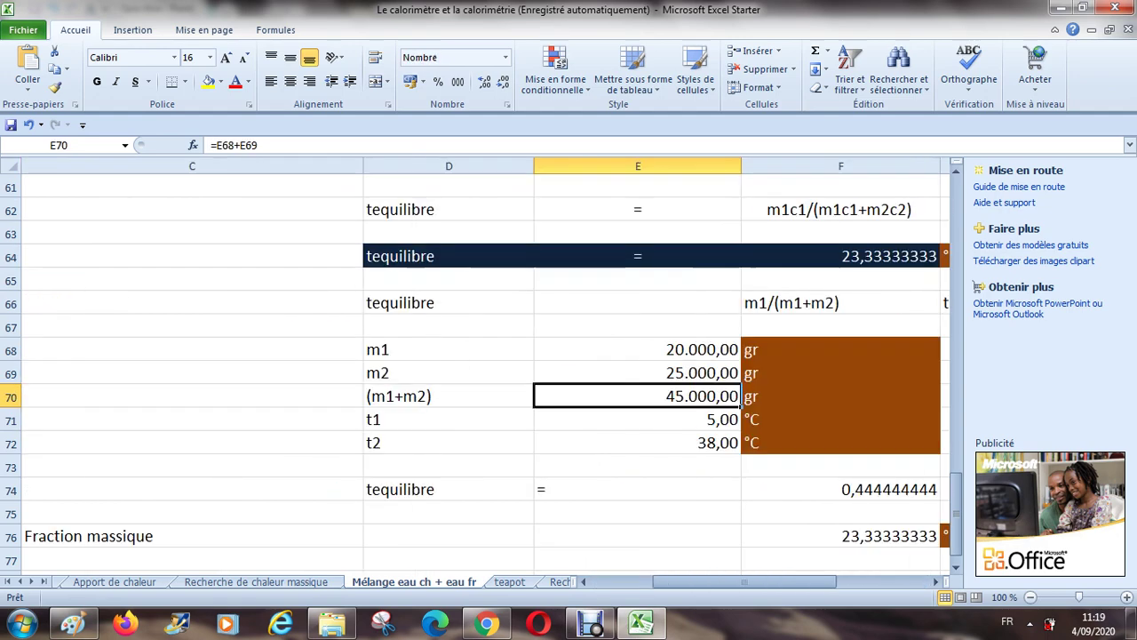
key("Right")
key("Left")
key("Left")
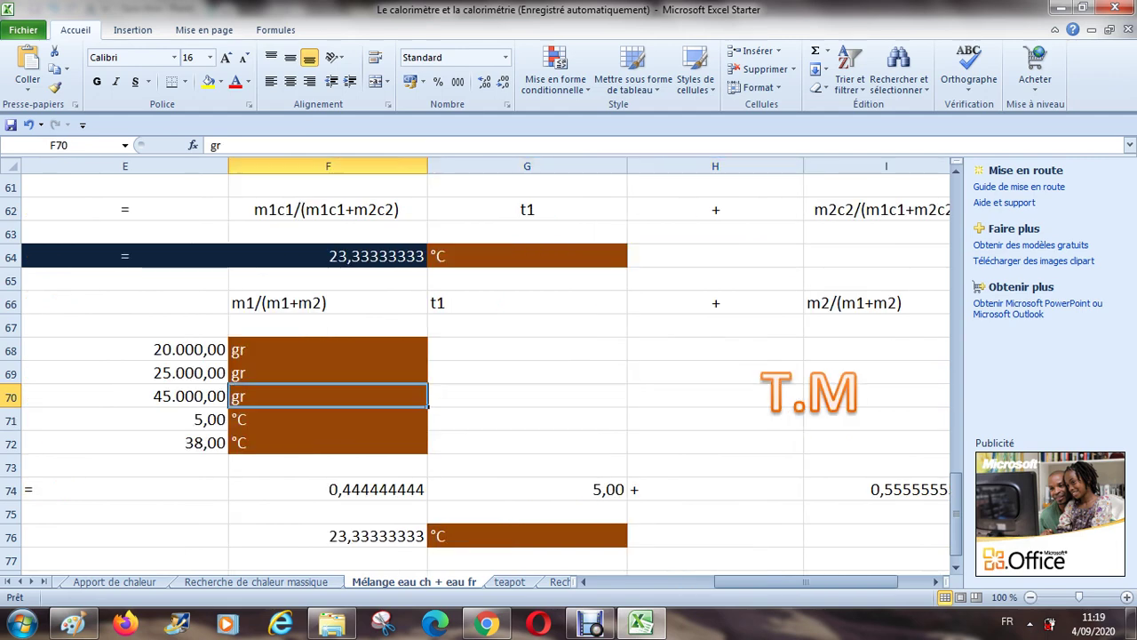
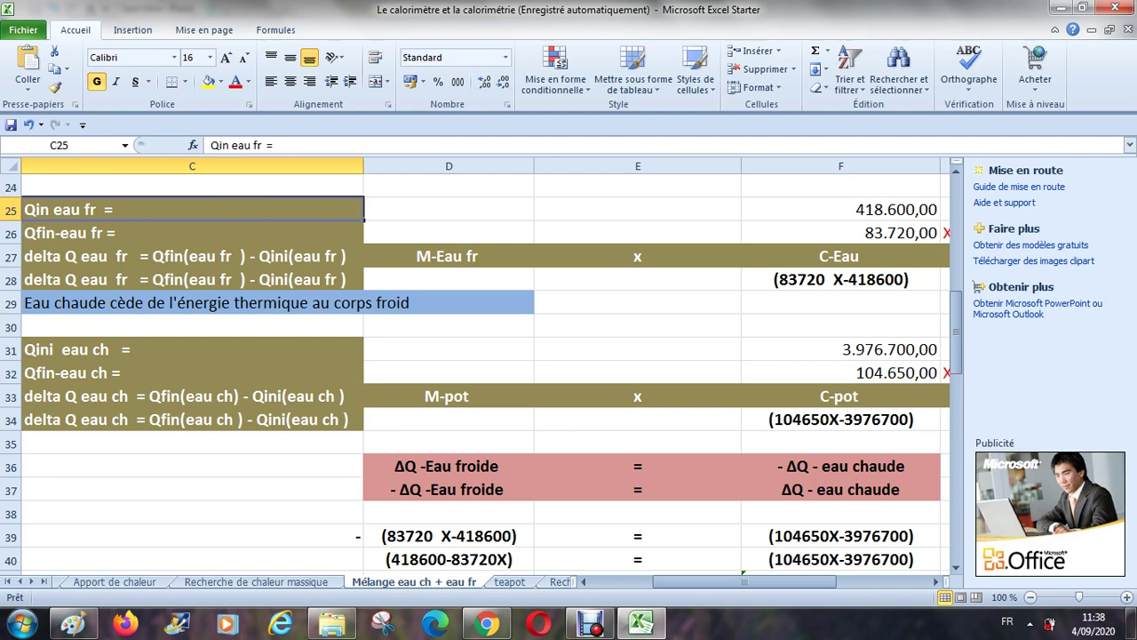
Step: Read the cold water's initial heat row from its Qin eau fr label to the joule unit and back
key("Right")
key("Right")
key("Right")
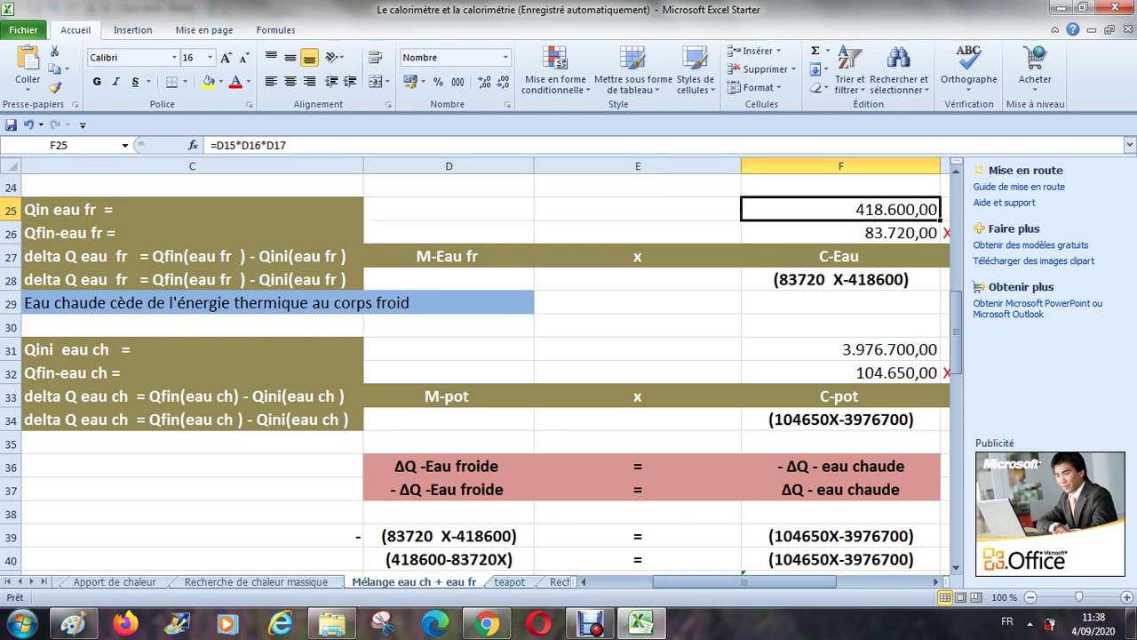
key("Right")
key("Right")
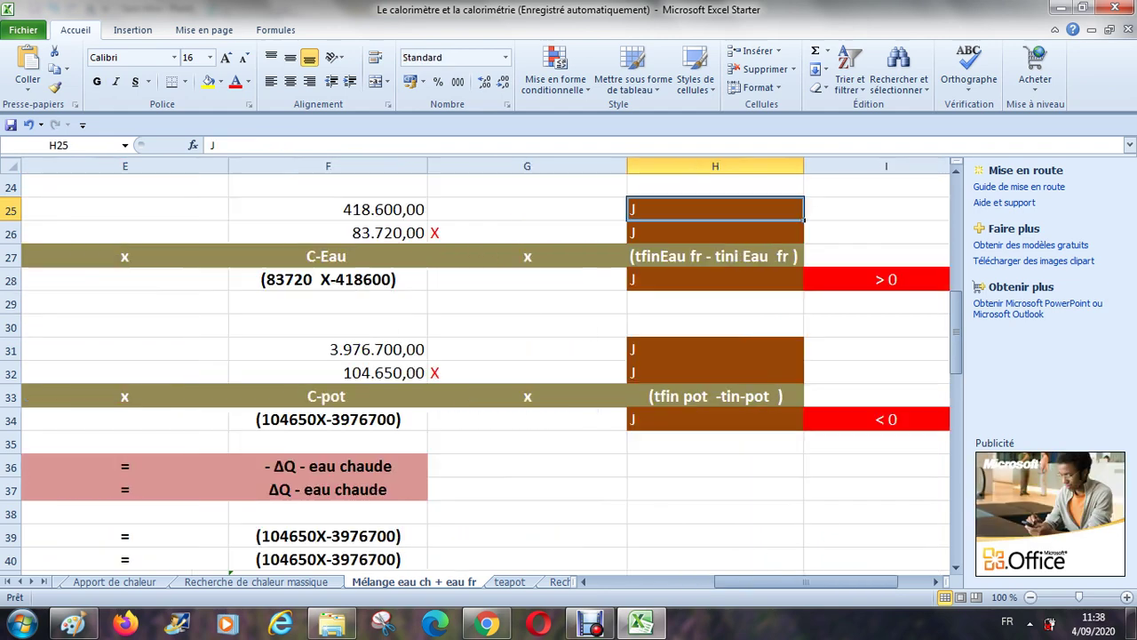
key("Left")
key("Left")
key("Left")
key("Left")
key("Left")
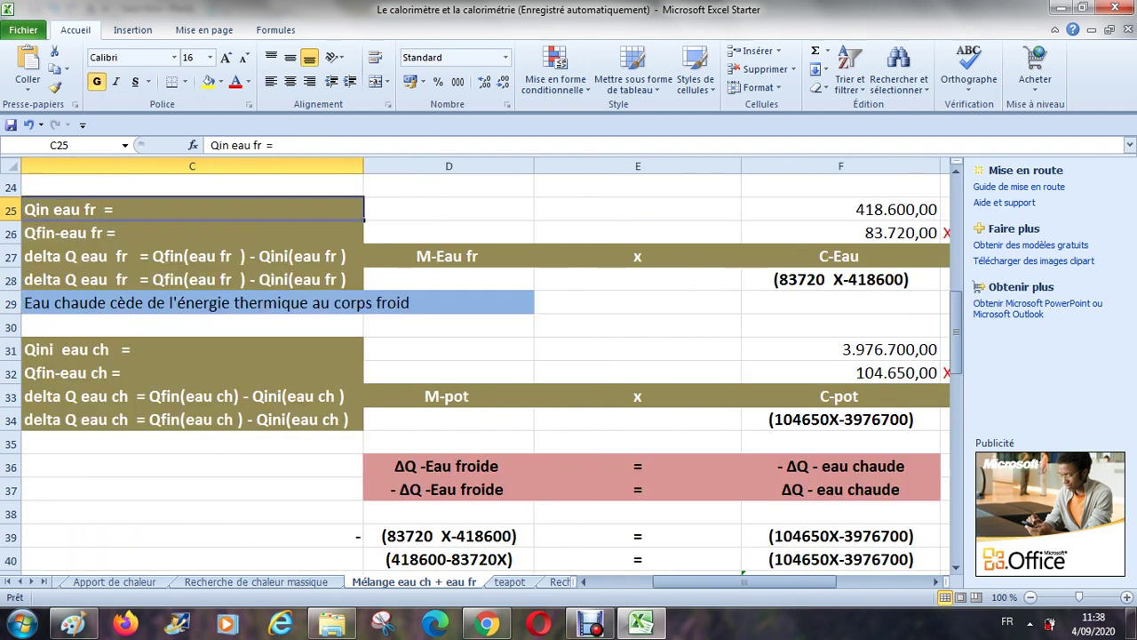
Step: Fill the cold water's initial heat value in F25 with a medium blue theme colour
key("Right")
key("Right")
key("Right")
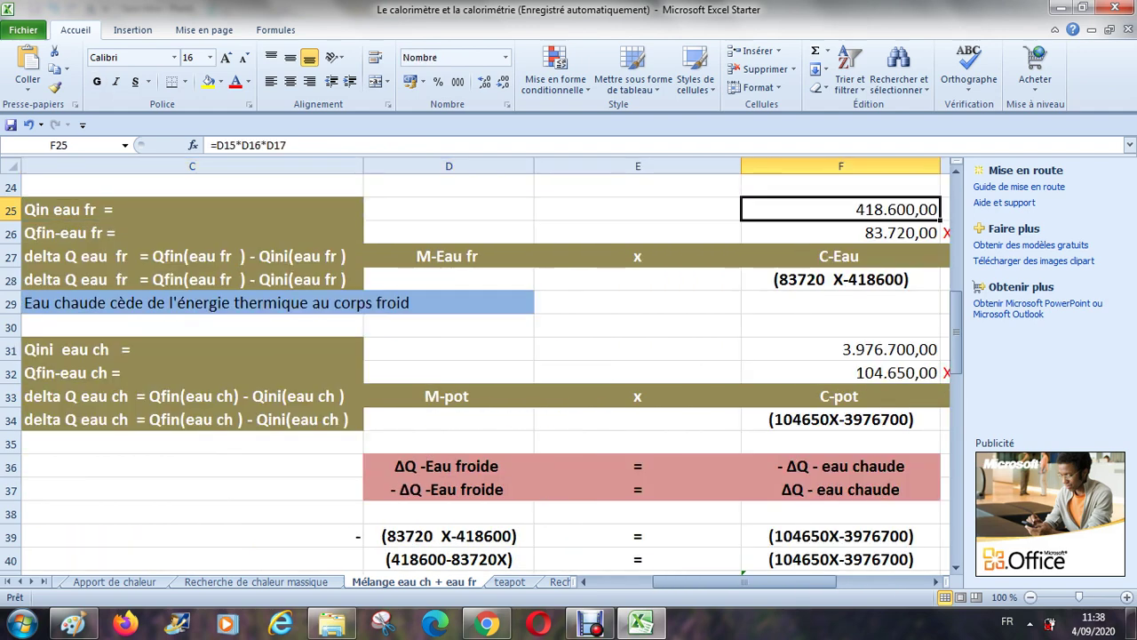
left_click(220, 81)
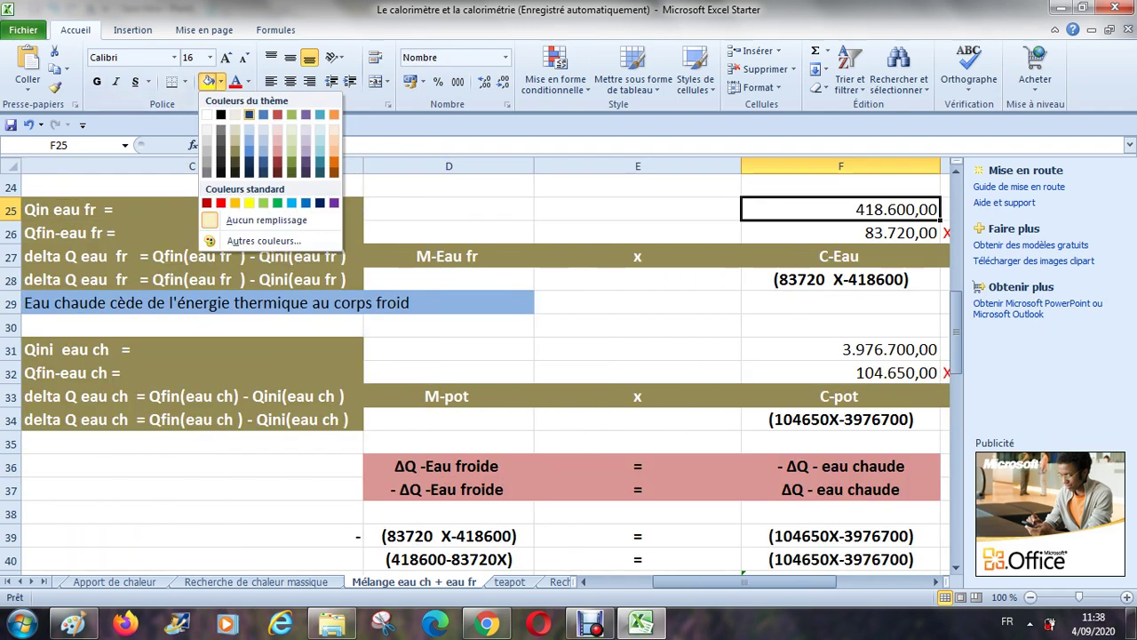
left_click(249, 161)
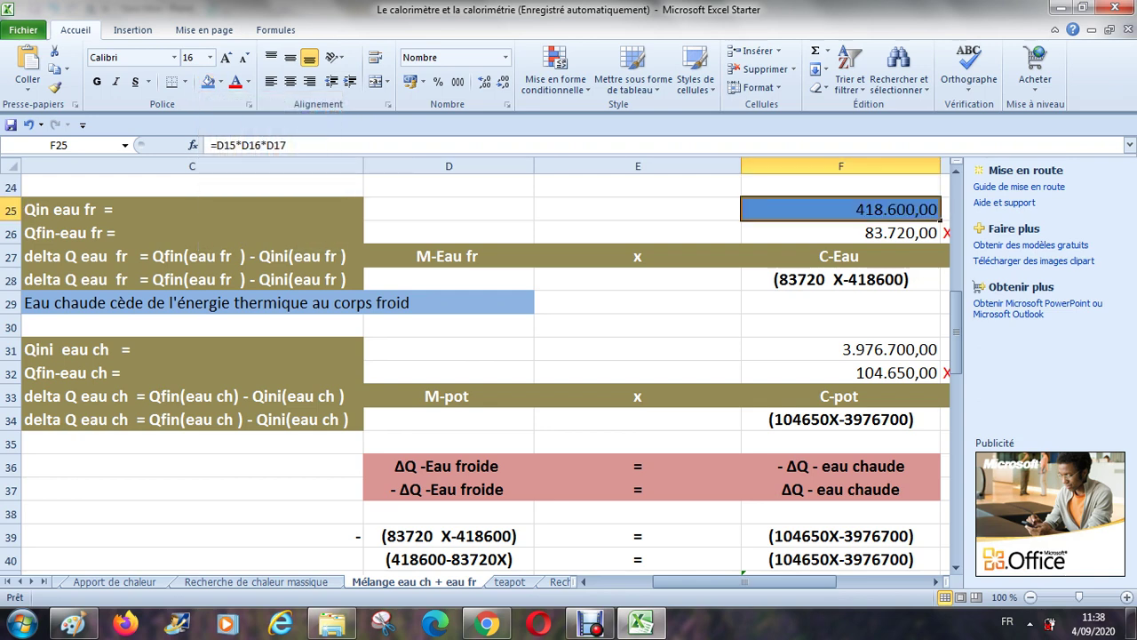
Step: Apply the same blue fill to the hot water's initial heat value in F31
key("Down")
key("Down")
key("Down")
key("Down")
key("Down")
key("Down")
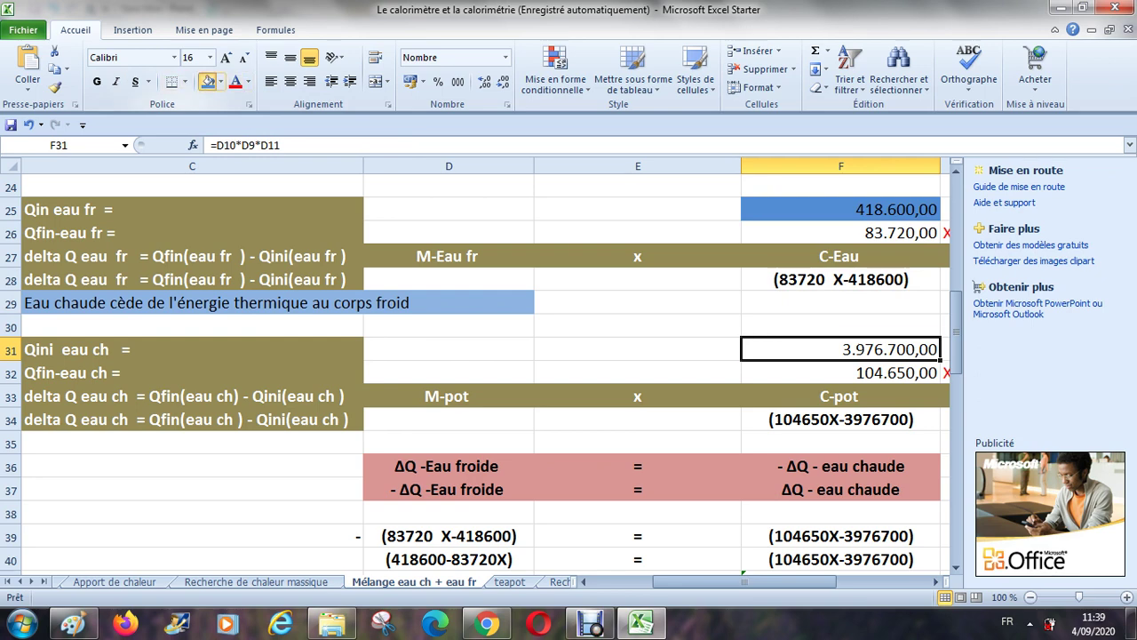
left_click(207, 81)
Step: Follow the heat balance equations down past the X result to the ΔQéch row in joules
key("Down")
key("Down")
key("Down")
key("Down")
key("Down")
key("Down")
key("Down")
key("Down")
key("Down")
key("Down")
key("Down")
key("Down")
key("Down")
key("Down")
key("Down")
key("Down")
key("Down")
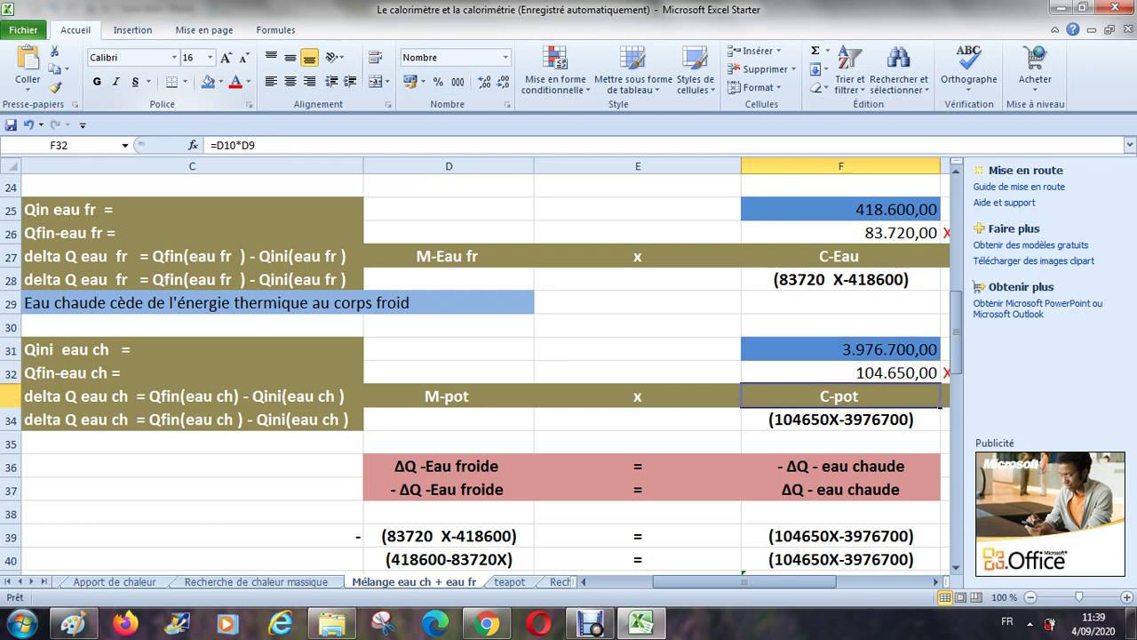
key("Up")
key("Up")
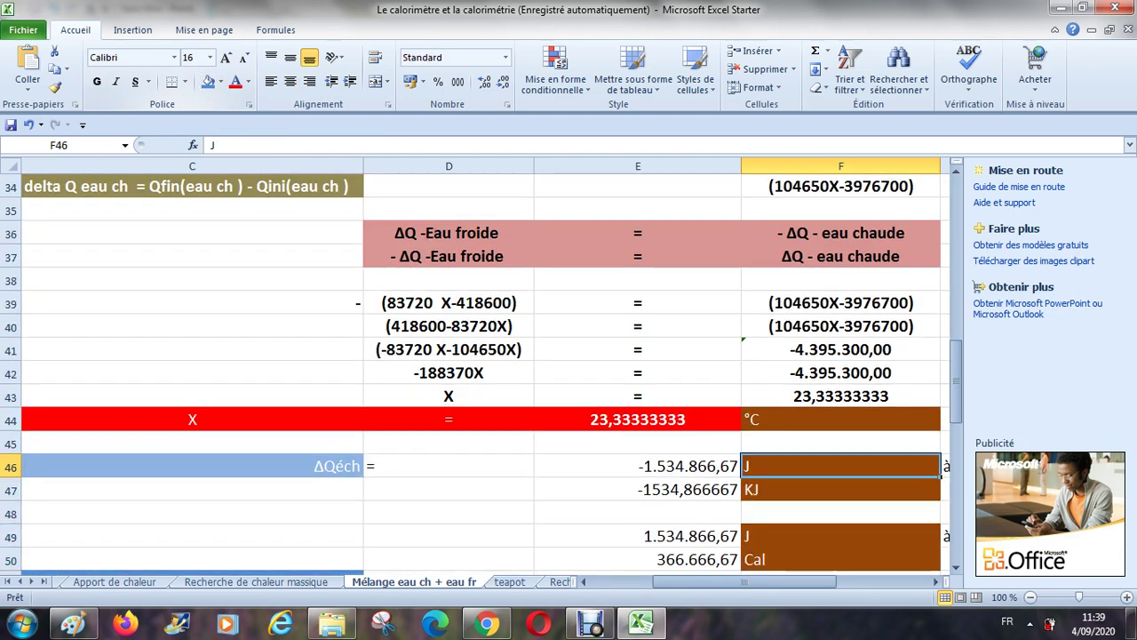
Step: Compare the exchanged heat entries in column E and read the "à partir de l'eau froide" note in row 49
key("Down")
key("Down")
key("Left")
key("Up")
key("Down")
key("Down")
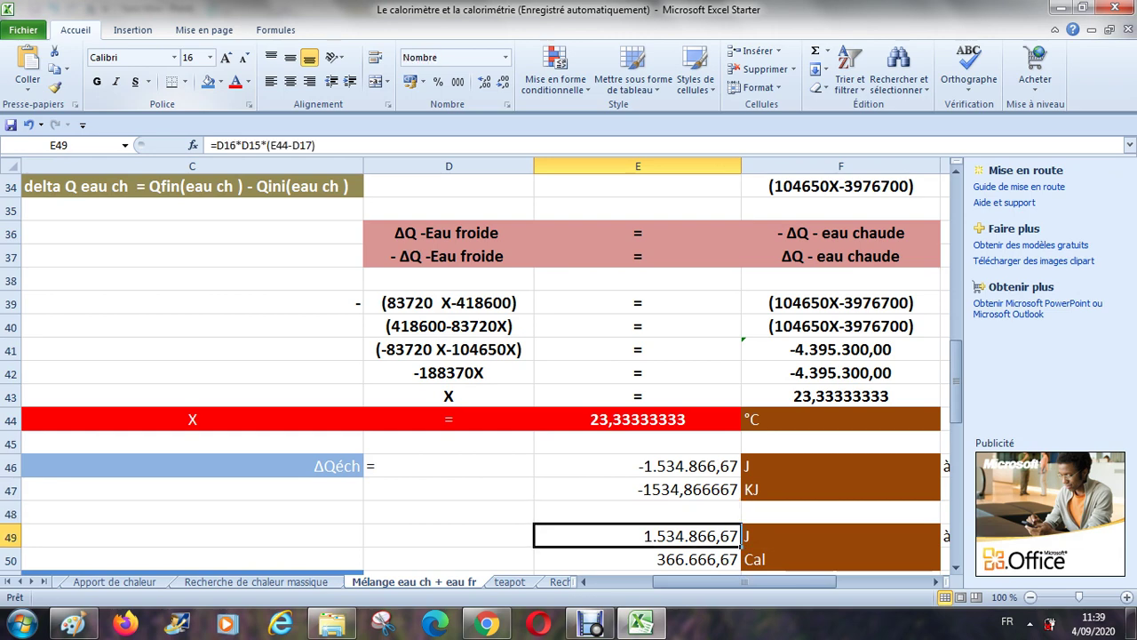
key("Up")
key("Down")
key("Right")
key("Right")
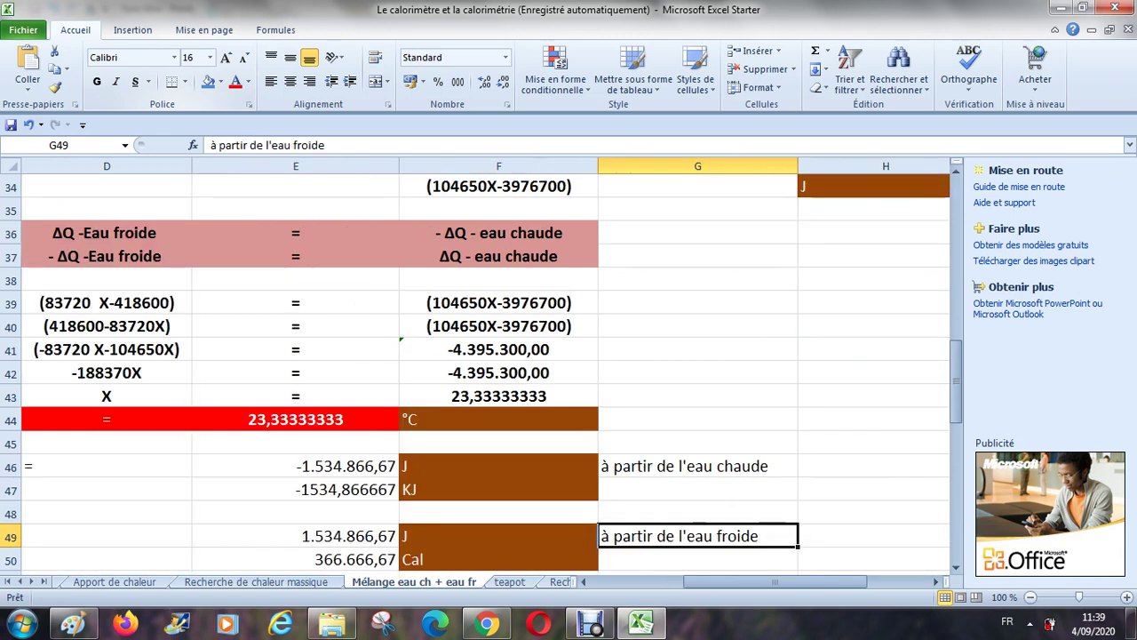
key("Left")
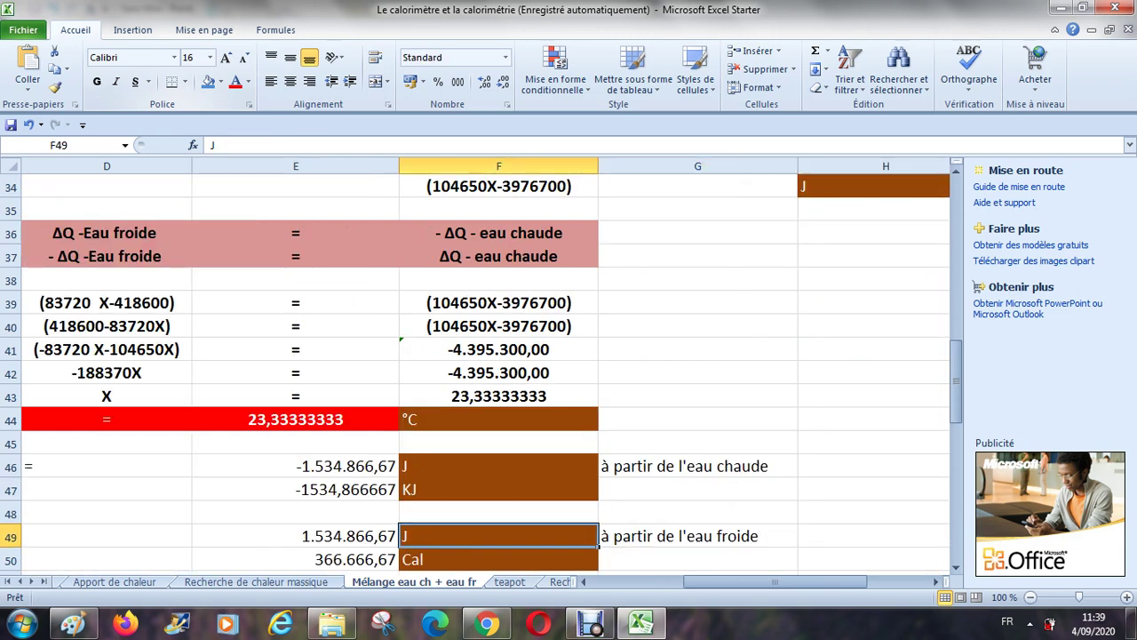
Step: Examine the hot water's exchanged heat in row 46 across to its sign and Endothermique label
key("Left")
key("Up")
key("Up")
key("Up")
key("Right")
key("Right")
key("Right")
key("Right")
key("Right")
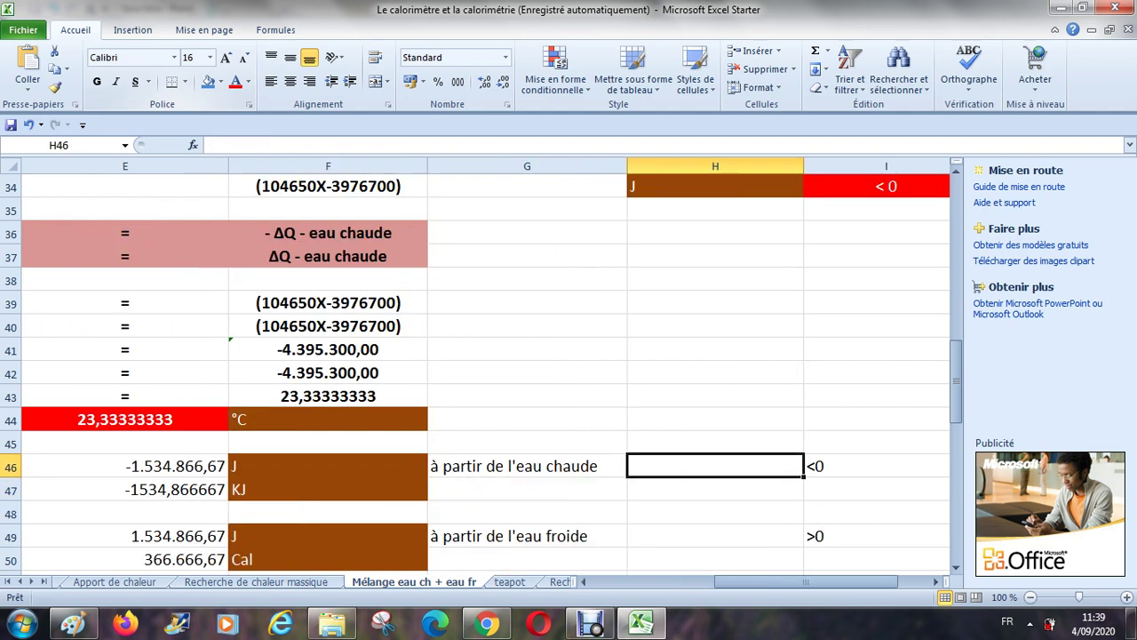
key("Up")
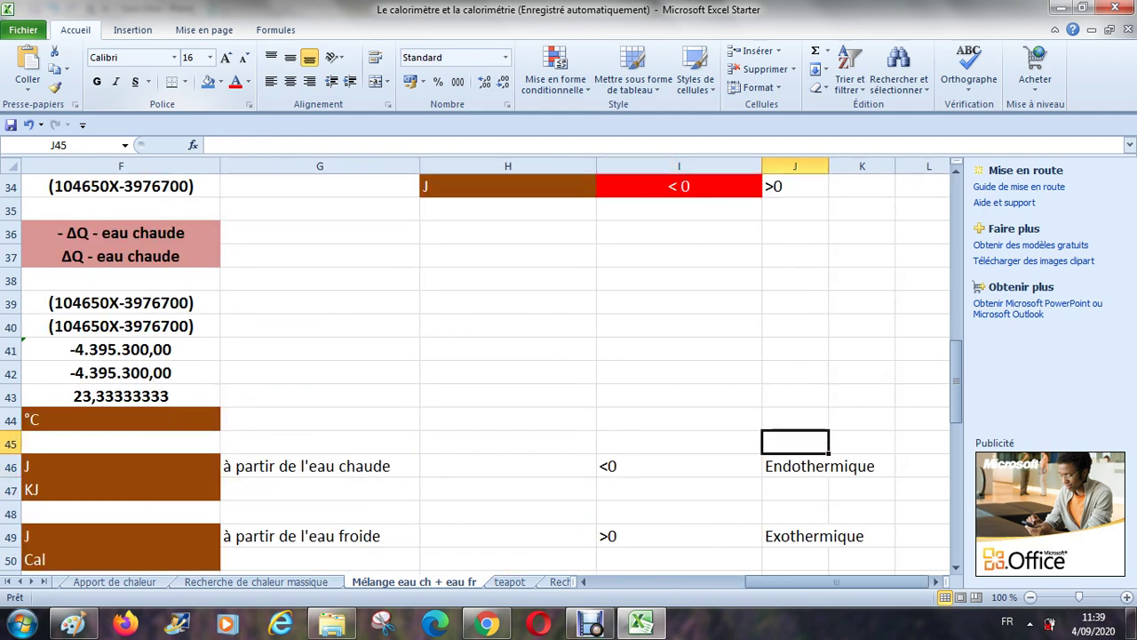
Step: Go back to the highlighted X result in row 44 to review the final temperature
key("Left")
key("Left")
key("Up")
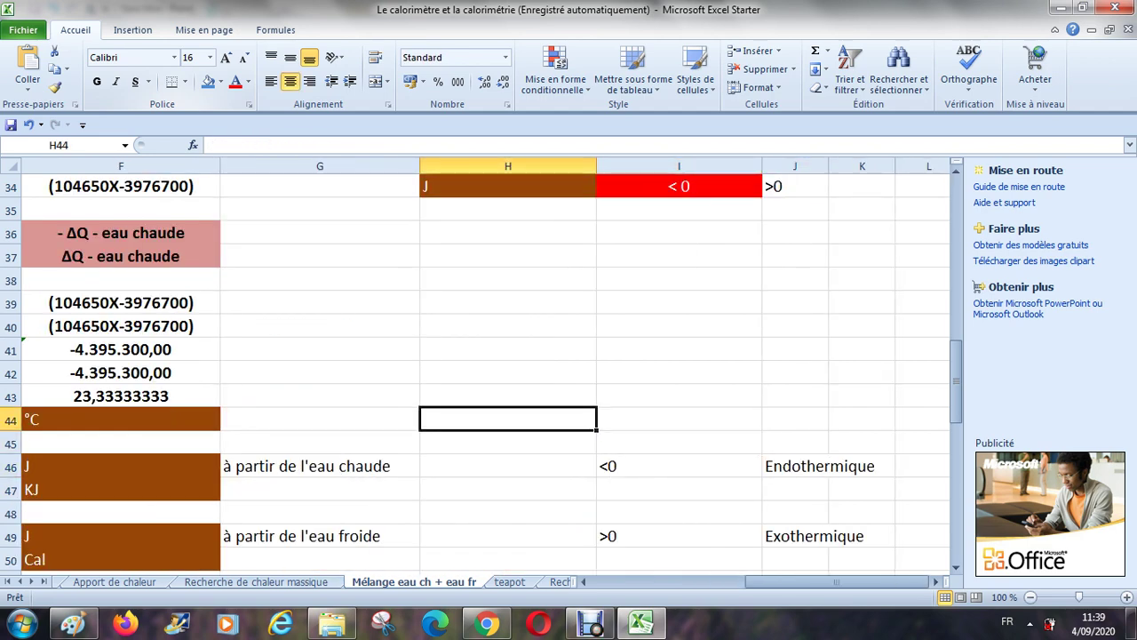
key("Left")
key("Left")
key("Left")
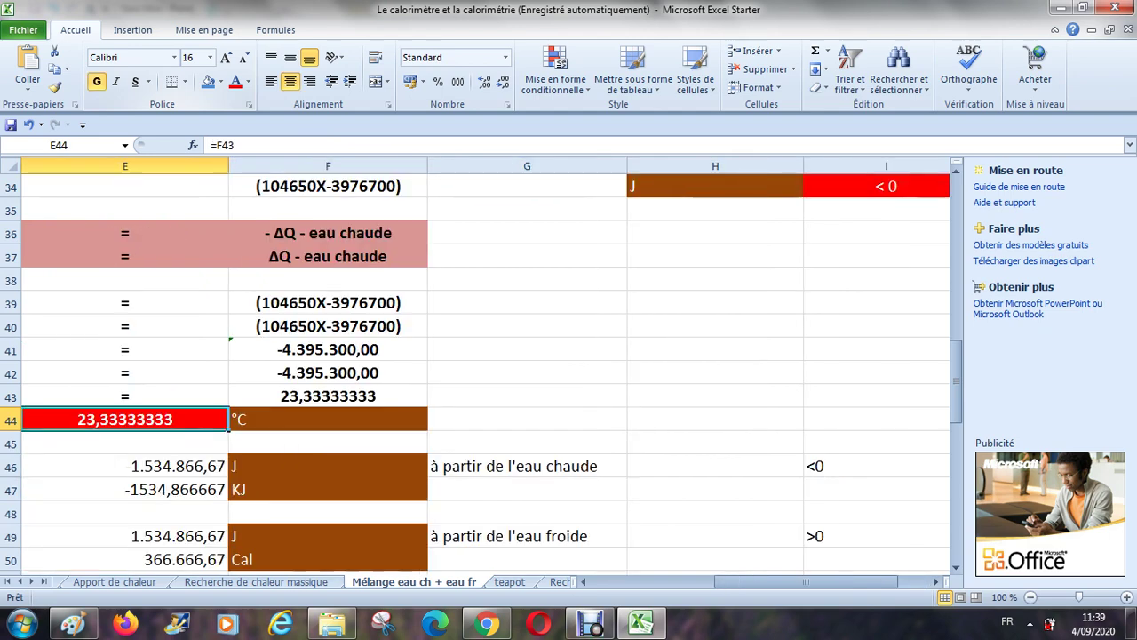
key("Left")
Step: Enter a formula in H44 adding the hot water's initial heat in F31 and its exchanged heat in E46
key("Right")
key("Right")
key("Right")
key("Right")
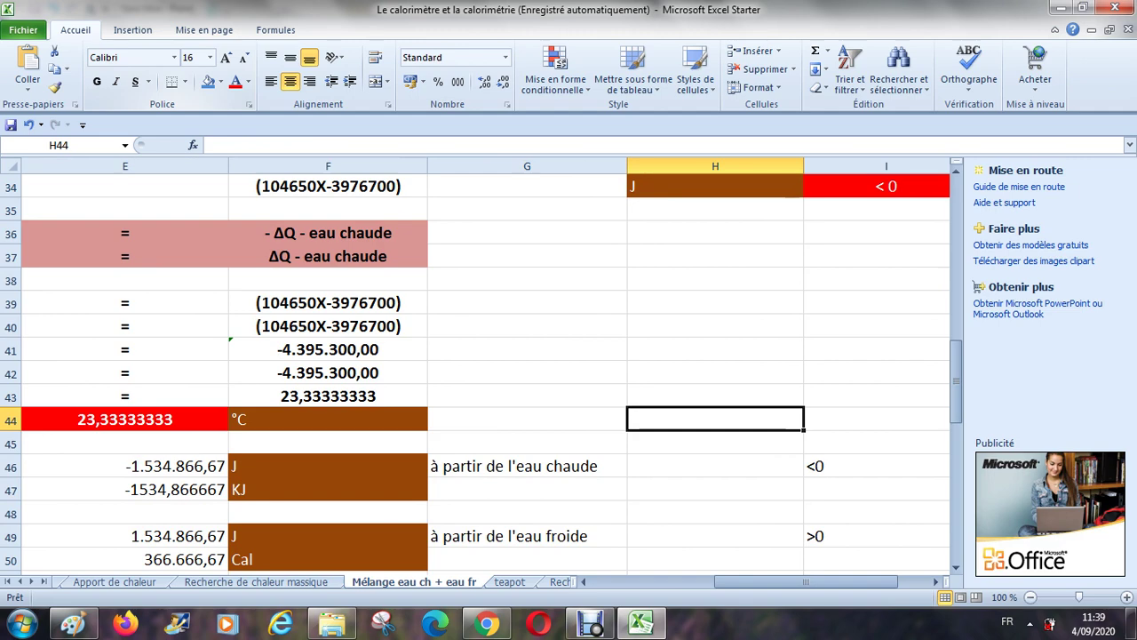
type("=")
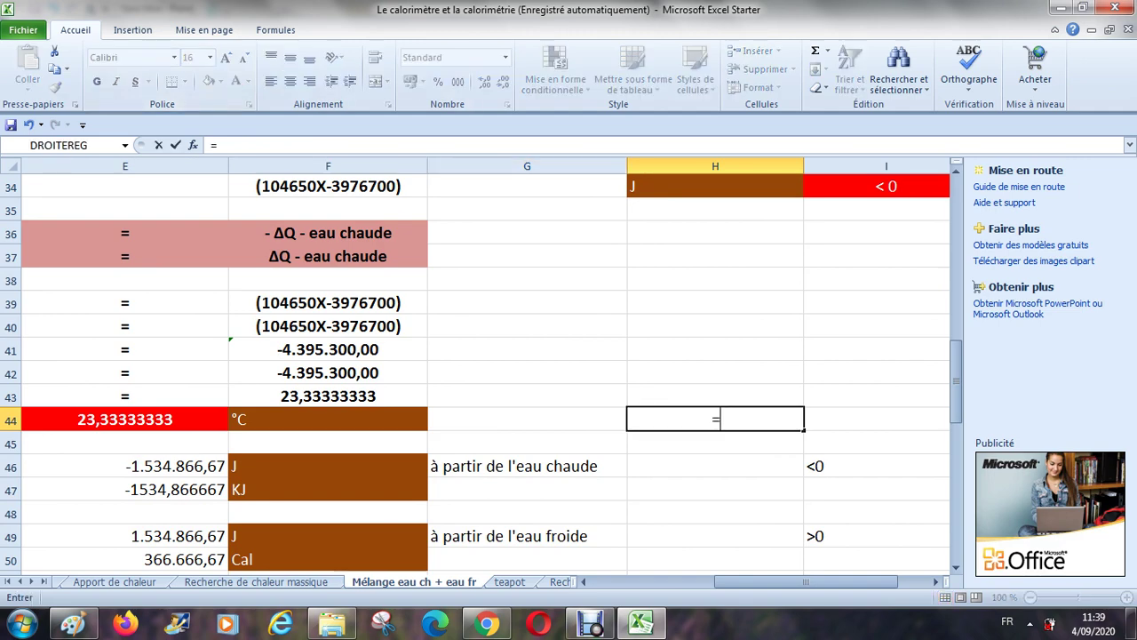
left_click_drag(955, 380, 956, 313)
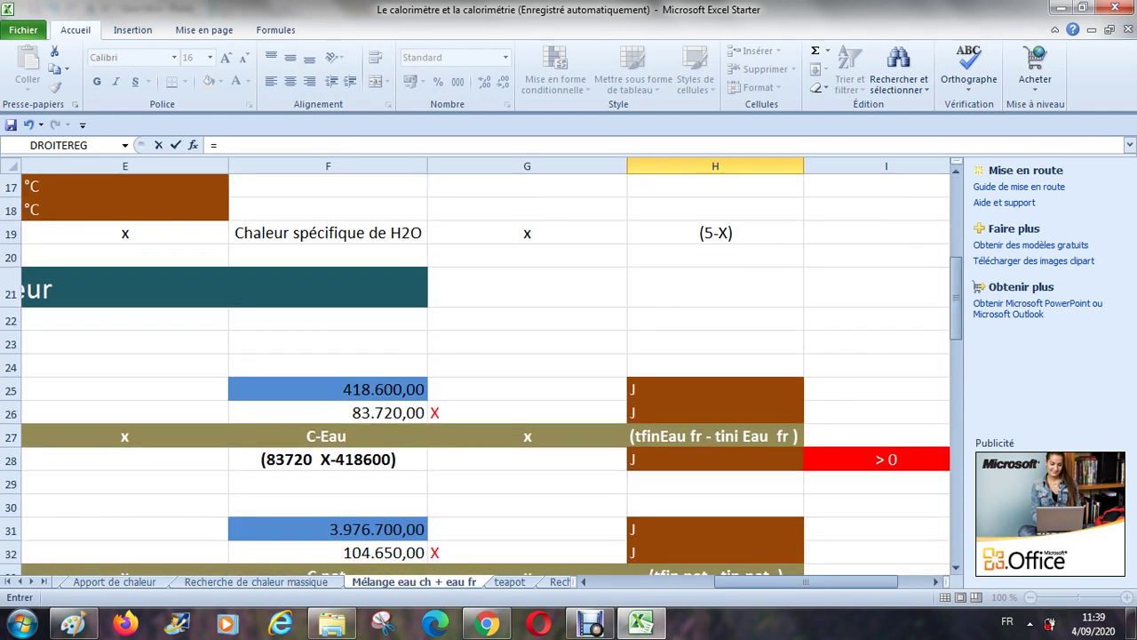
left_click_drag(802, 581, 776, 581)
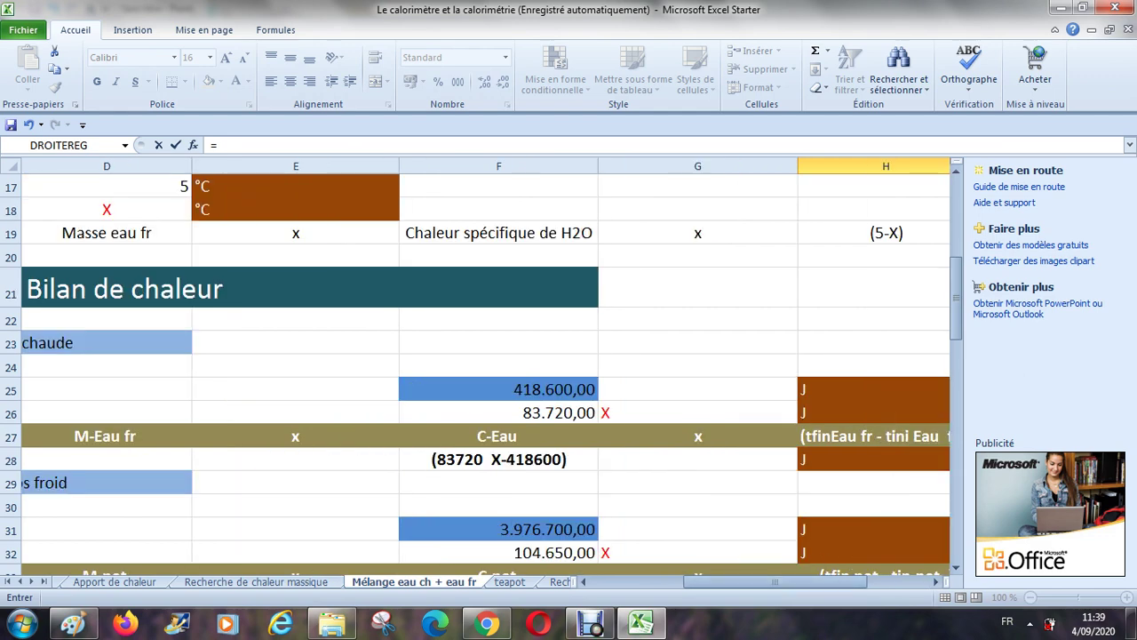
left_click(499, 528)
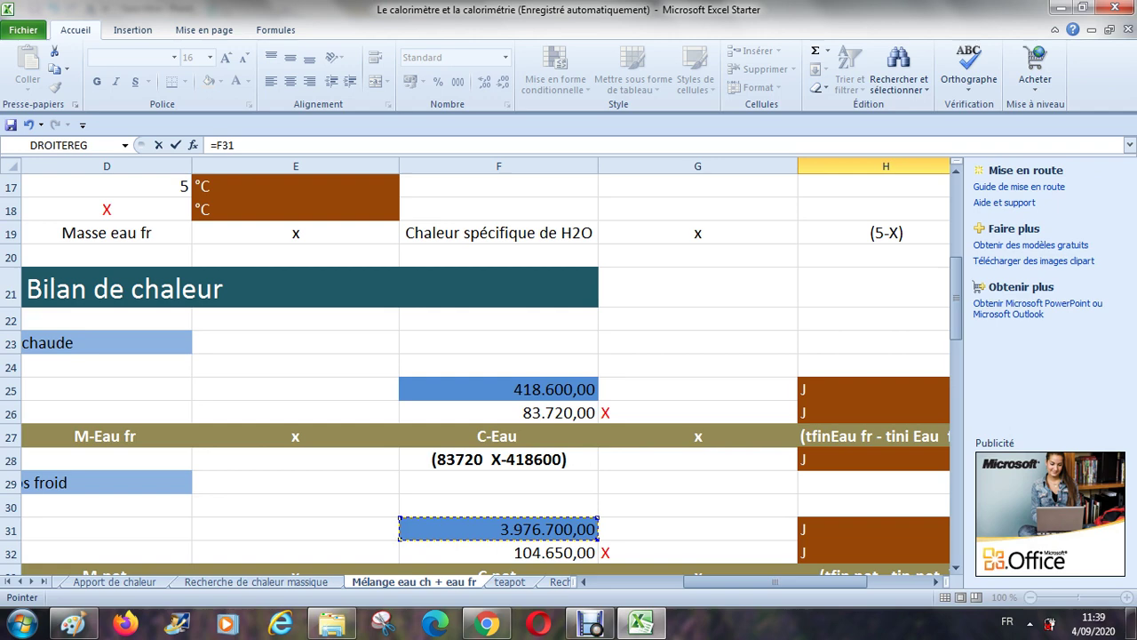
type("-")
scroll(485, 378, "down", 4)
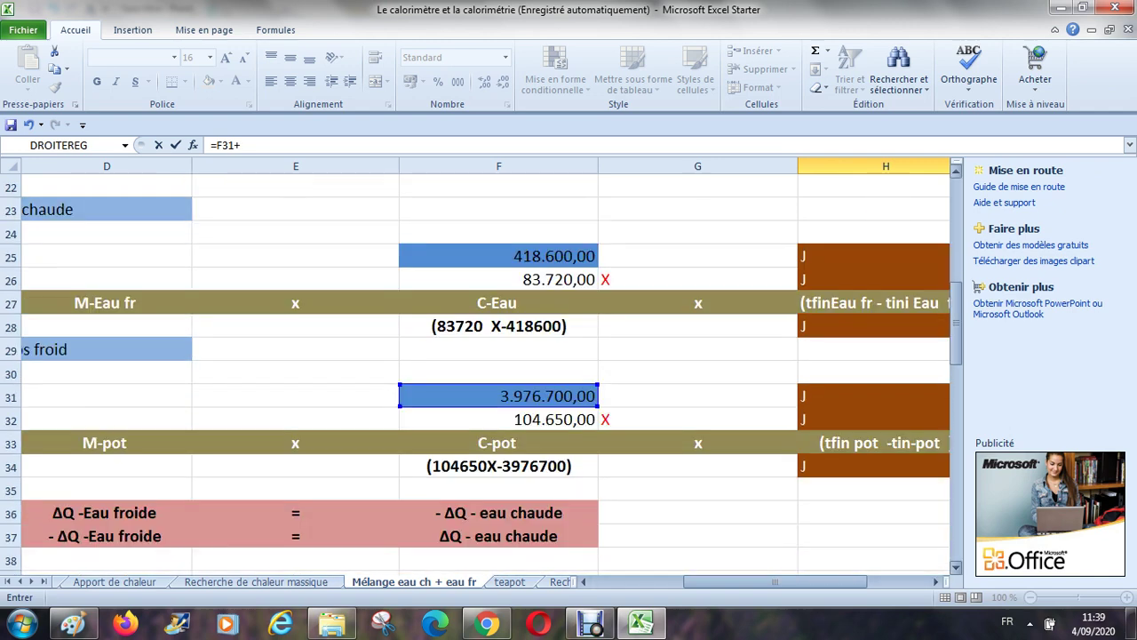
scroll(482, 374, "down", 3)
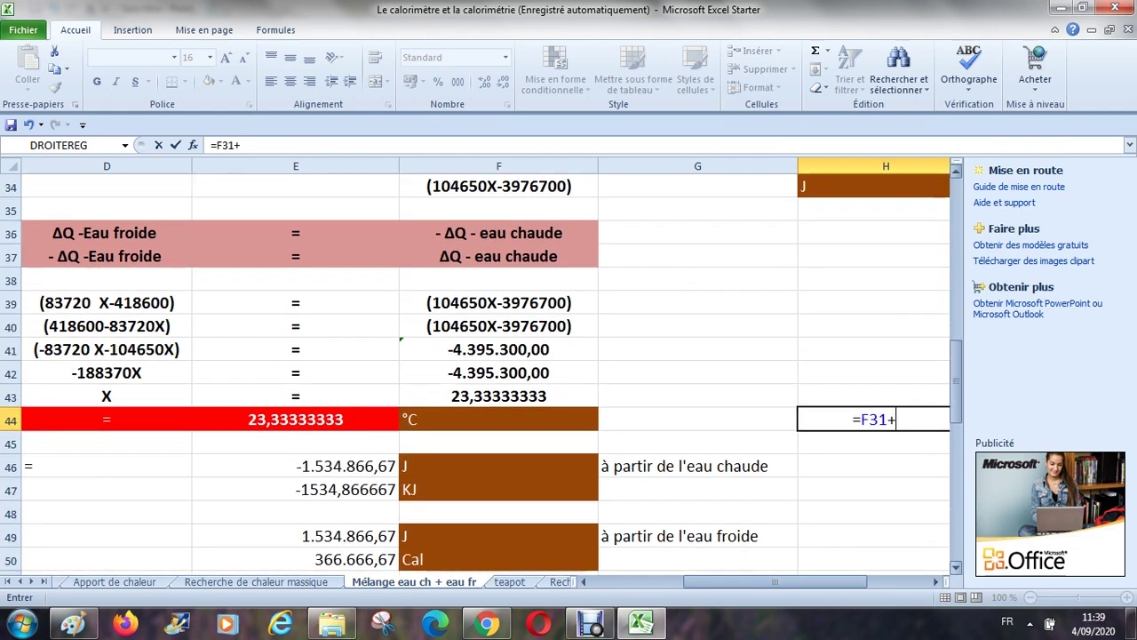
scroll(482, 373, "down", 1)
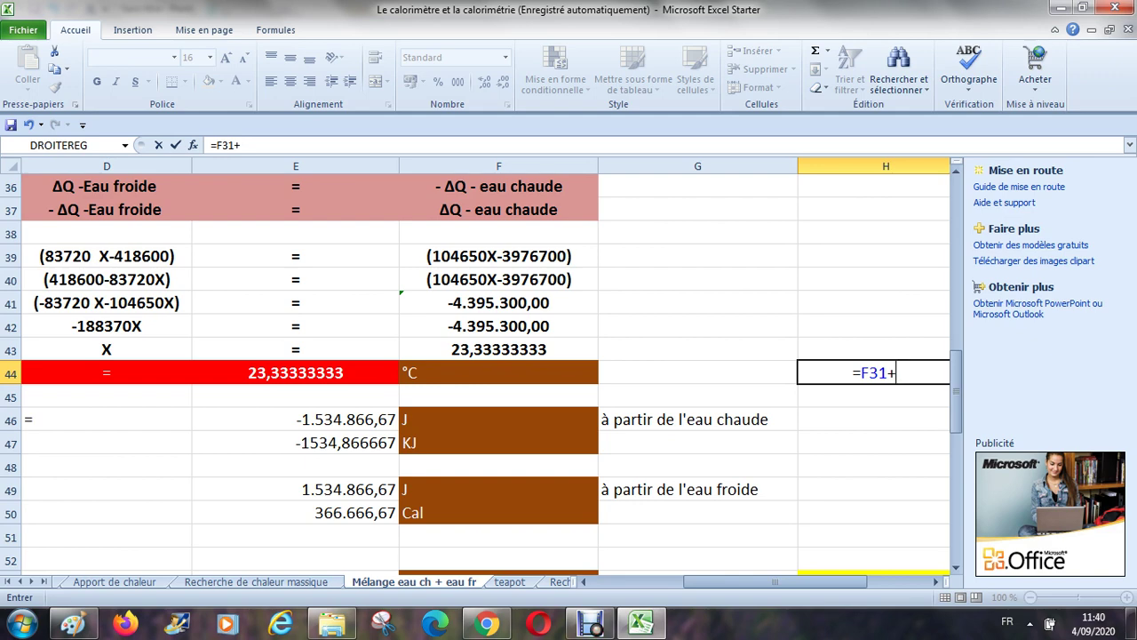
left_click(296, 419)
key("Return")
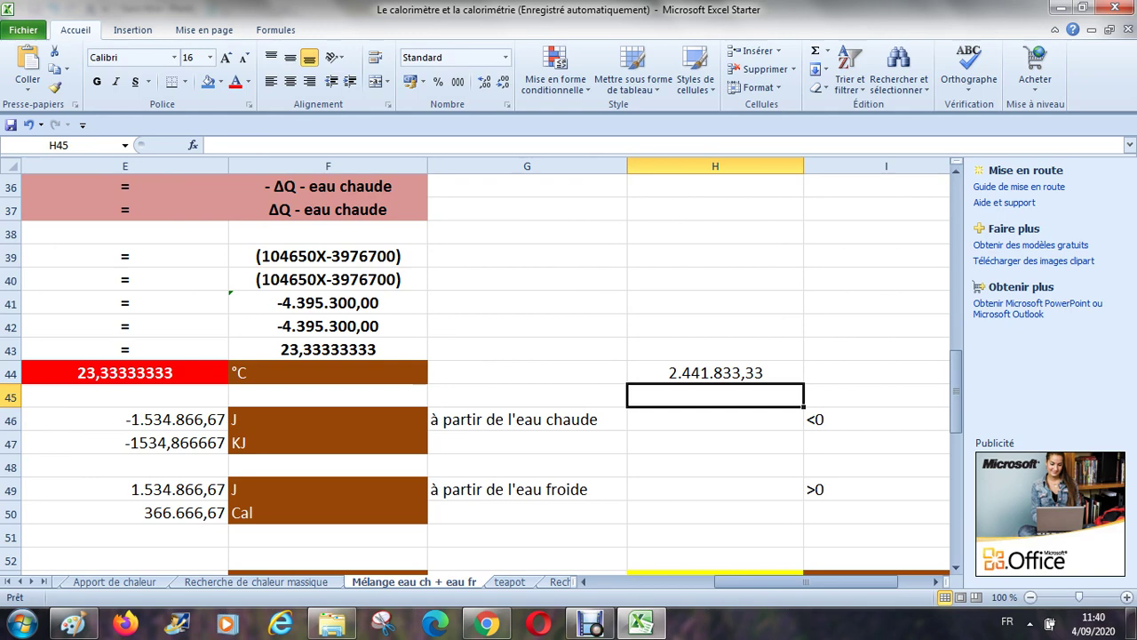
Step: Enter a formula in H43 that references the hot water's initial heat in F31
left_click(715, 349)
type("=")
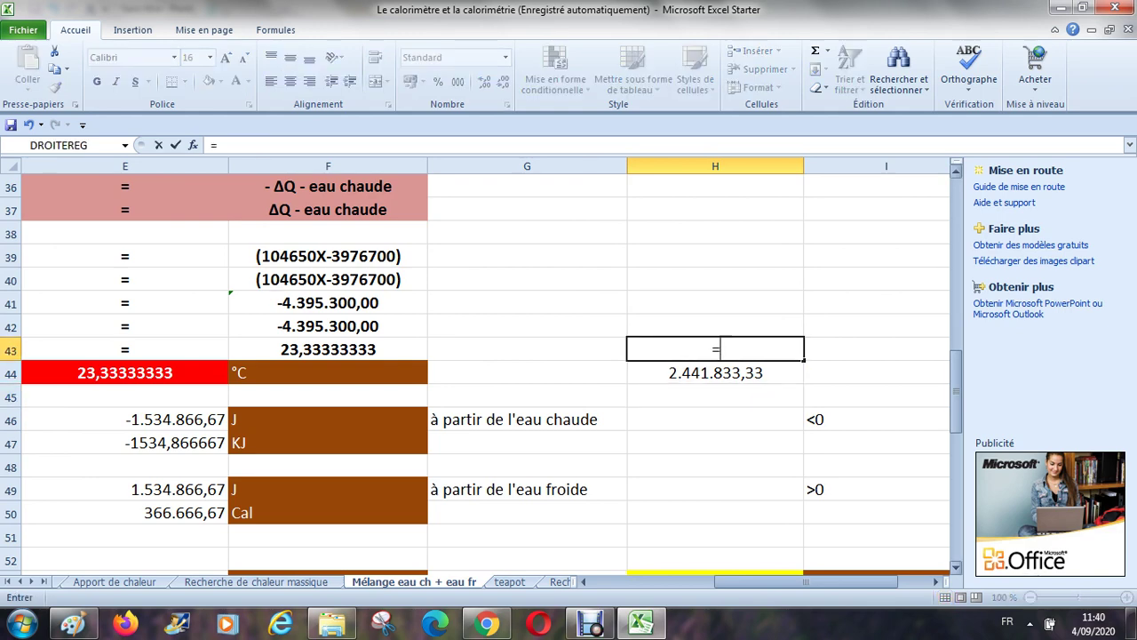
left_click_drag(956, 391, 955, 375)
left_click_drag(805, 581, 744, 581)
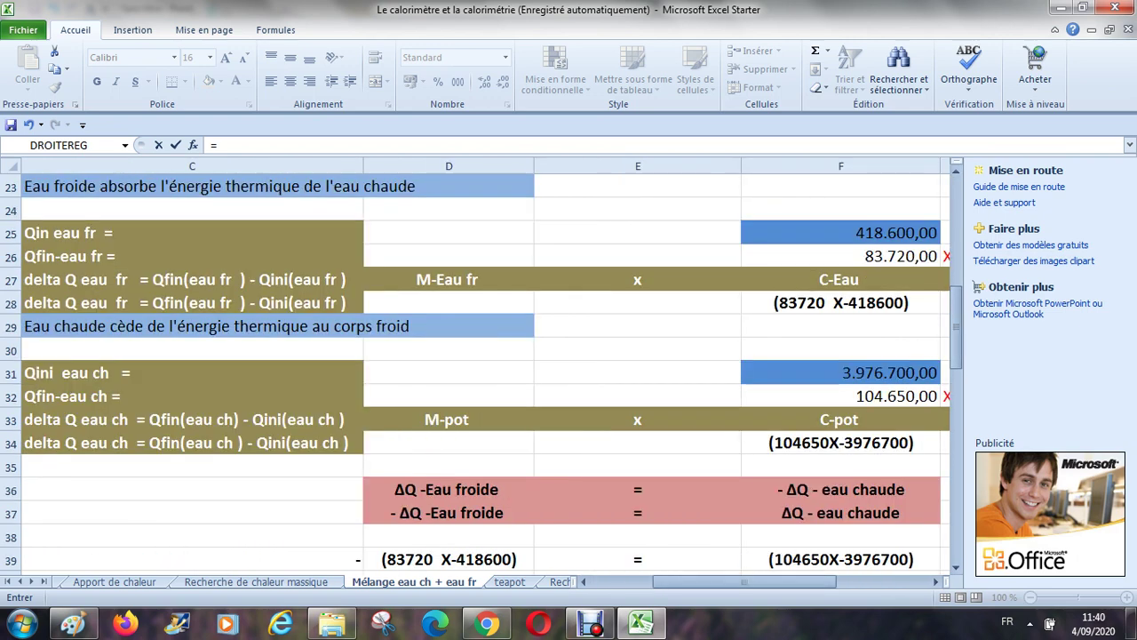
left_click(840, 372)
key("Return")
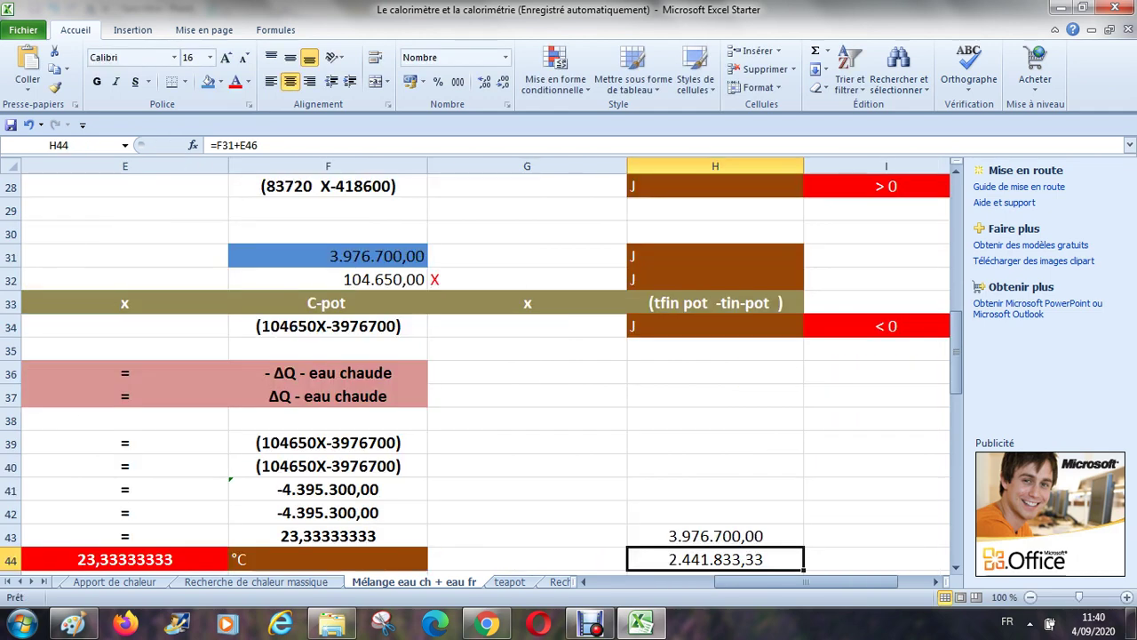
Step: Label the row of initial heat values by entering "départ" in G43
left_click(527, 536)
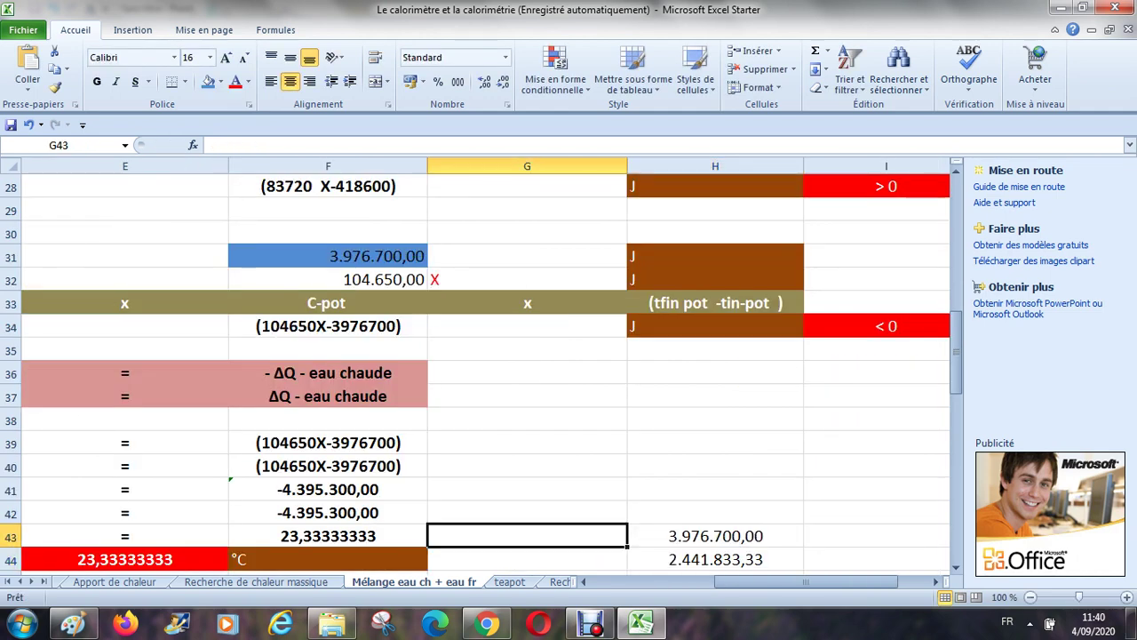
type("dép")
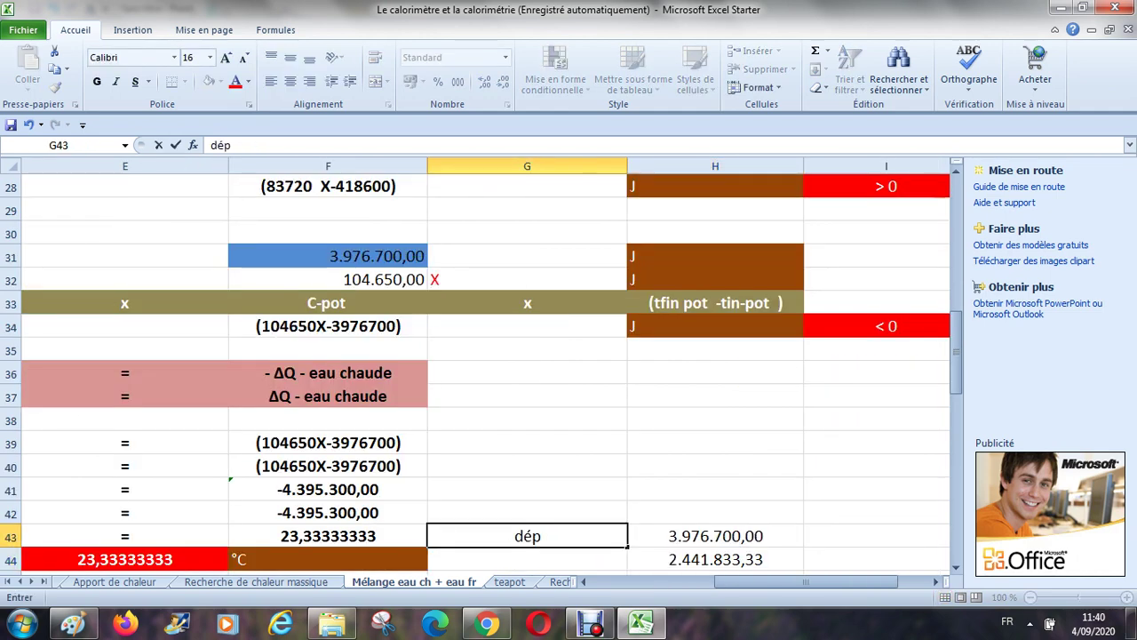
type("art")
key("Return")
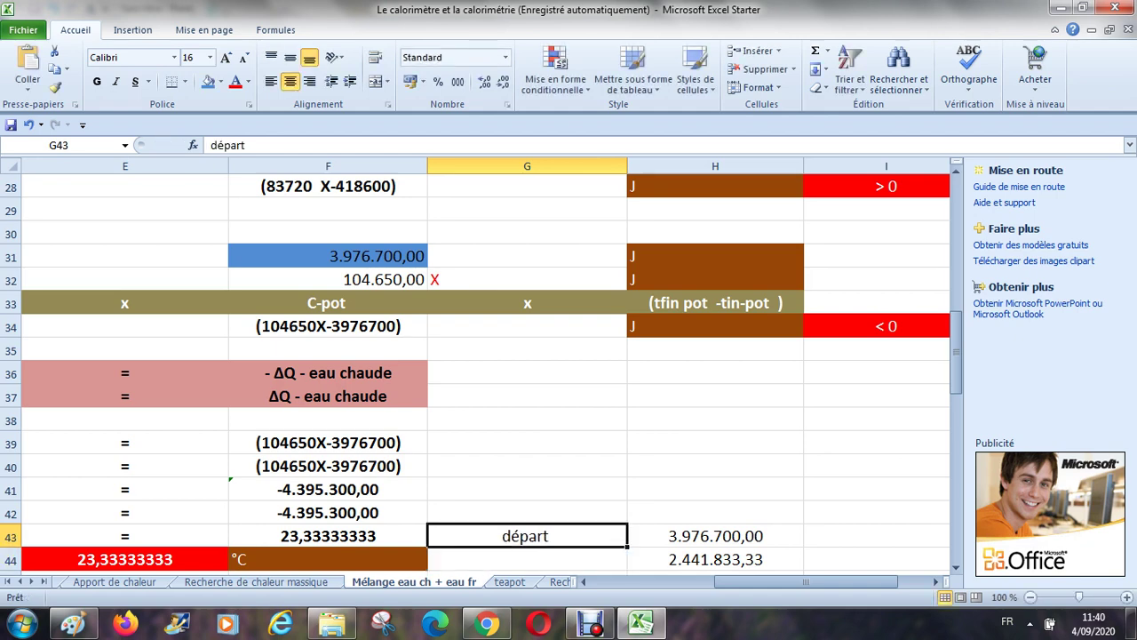
Step: Compare the hot water's initial and final heat in H43:H44 with its exchanged heat in E46
key("Right")
key("Down")
key("Up")
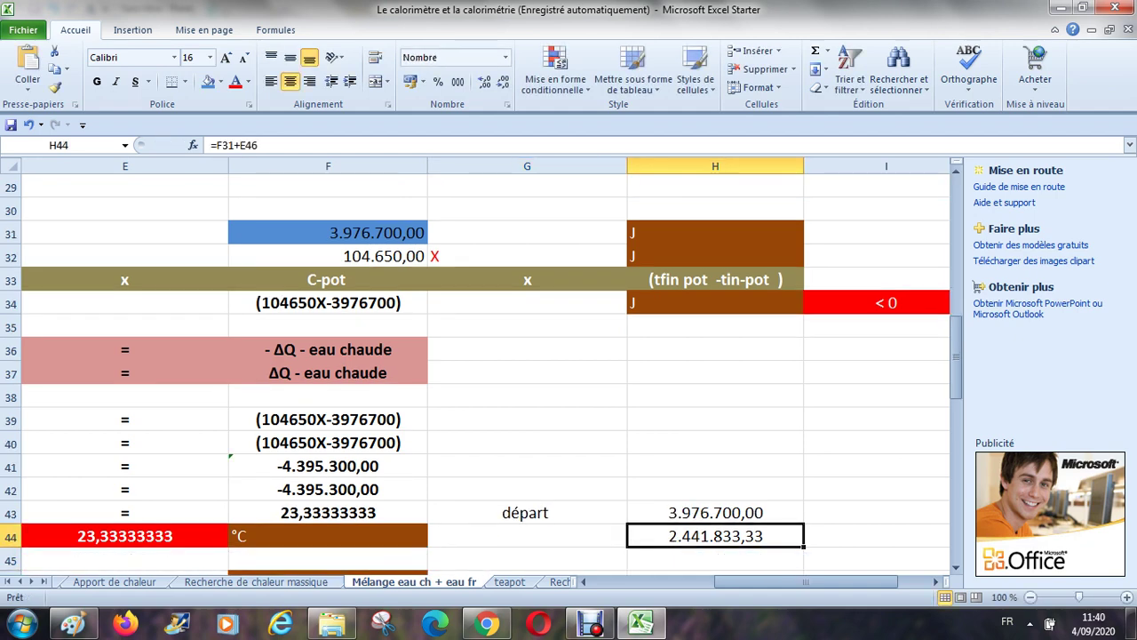
key("Down")
key("Down")
key("Down")
key("Left")
key("Left")
key("Left")
key("Up")
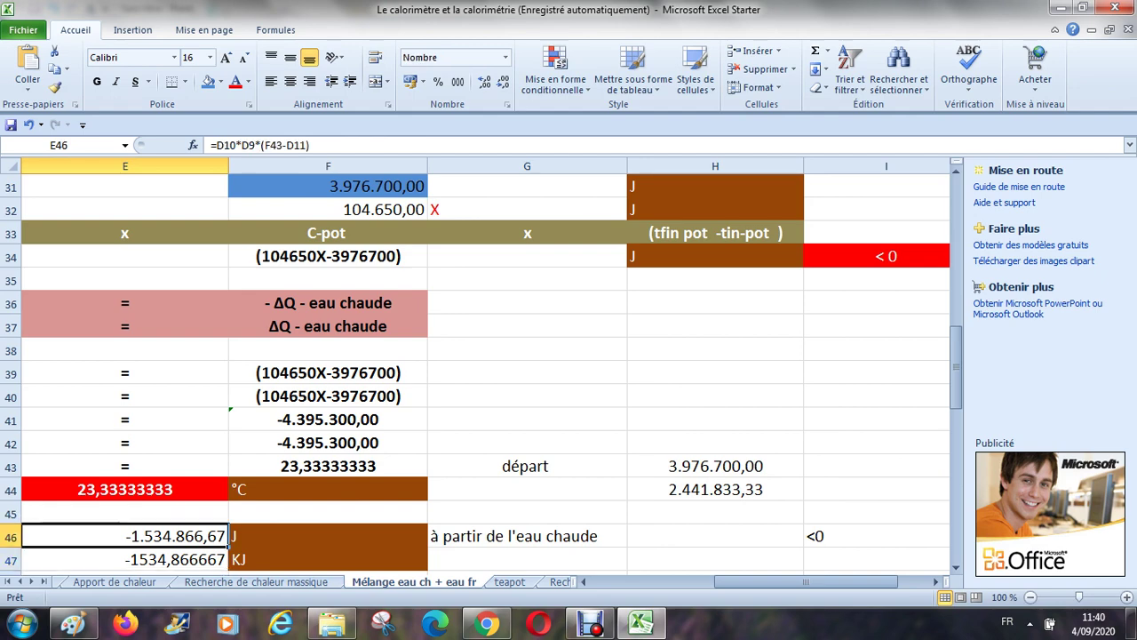
key("Up")
key("Right")
key("Right")
key("Up")
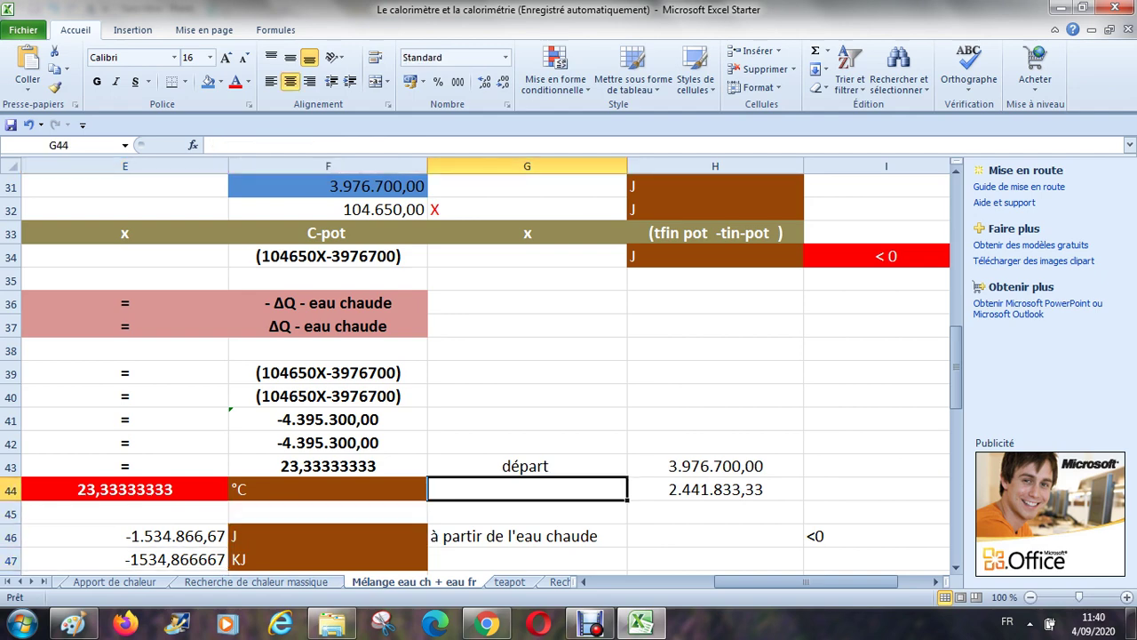
key("Right")
key("Right")
key("Up")
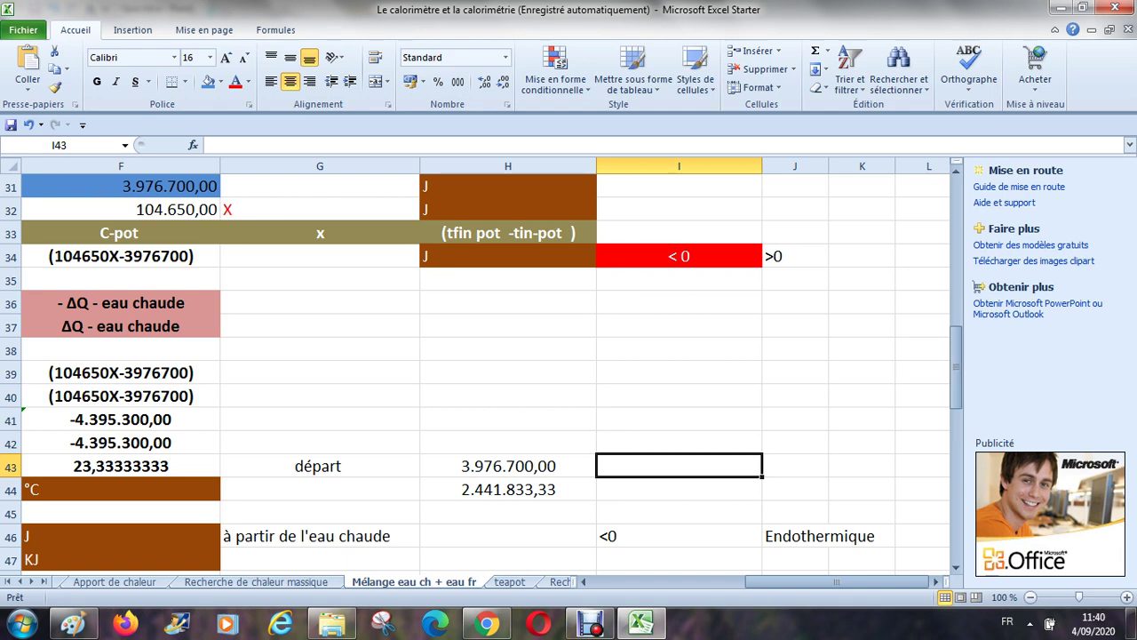
Step: Locate the cold water's initial heat in F25 and reference it with a formula in I43
scroll(480, 370, "up", 3)
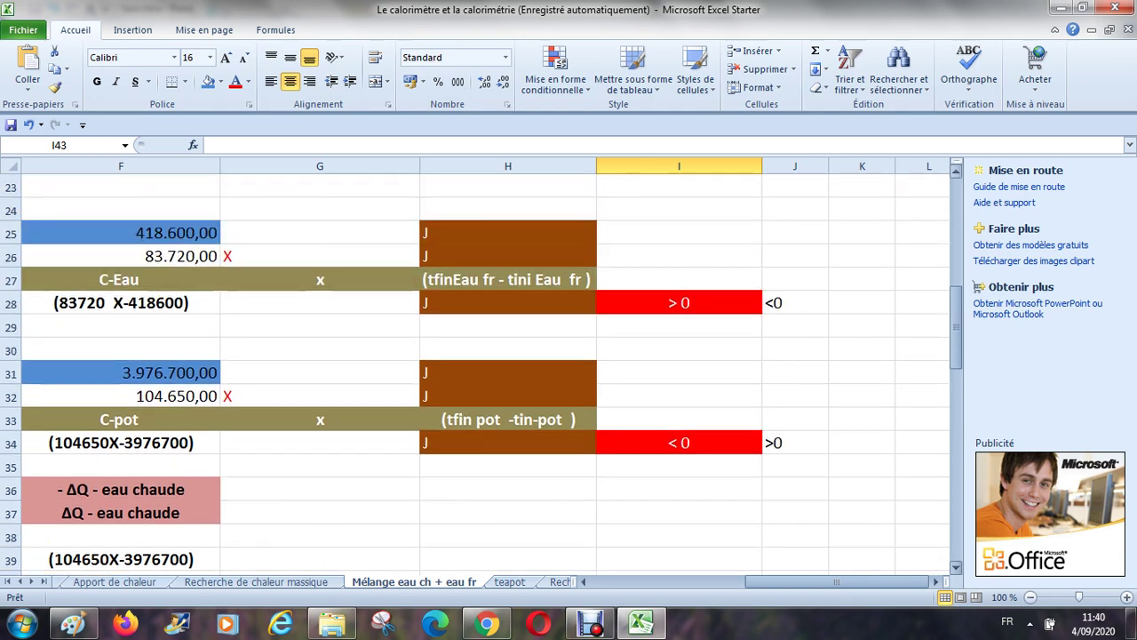
left_click(121, 232)
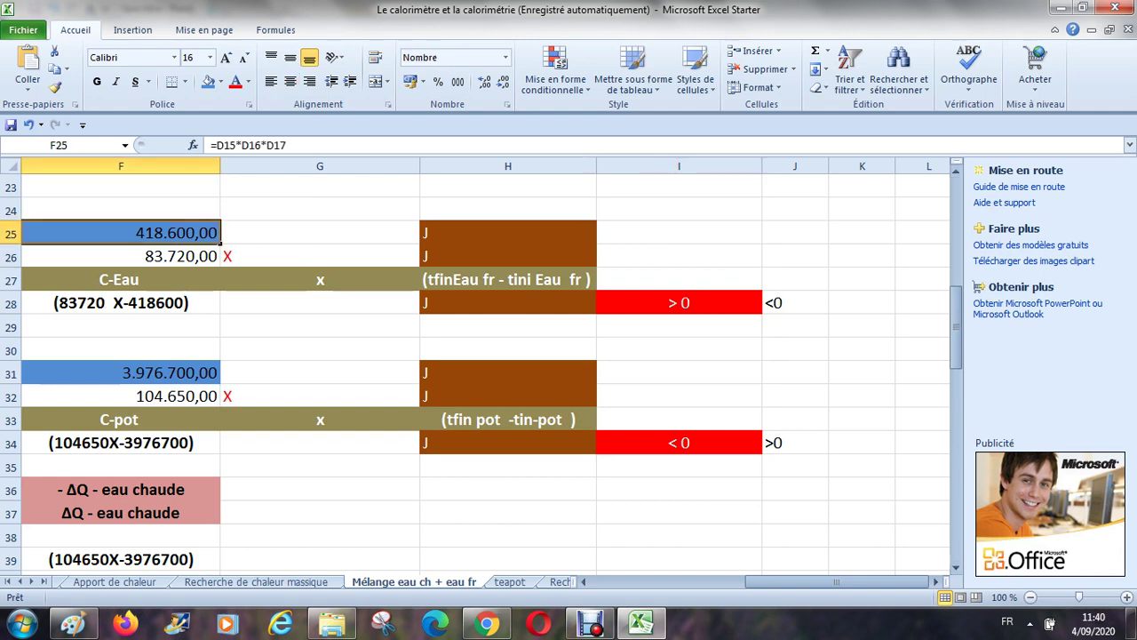
left_click(121, 256)
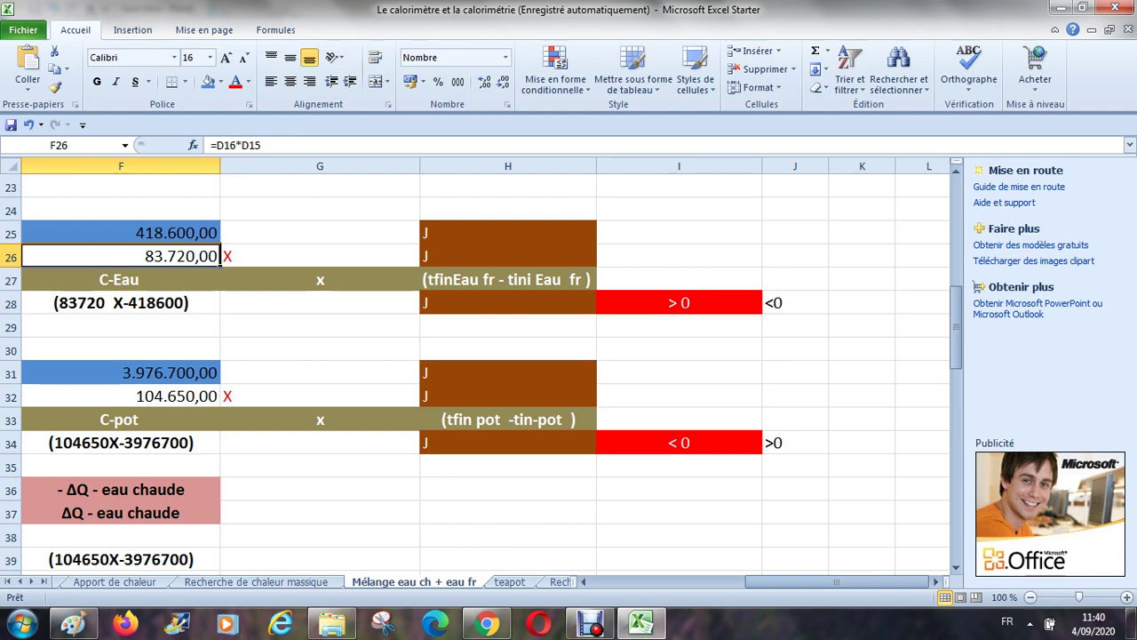
scroll(479, 371, "down", 3)
scroll(480, 371, "down", 2)
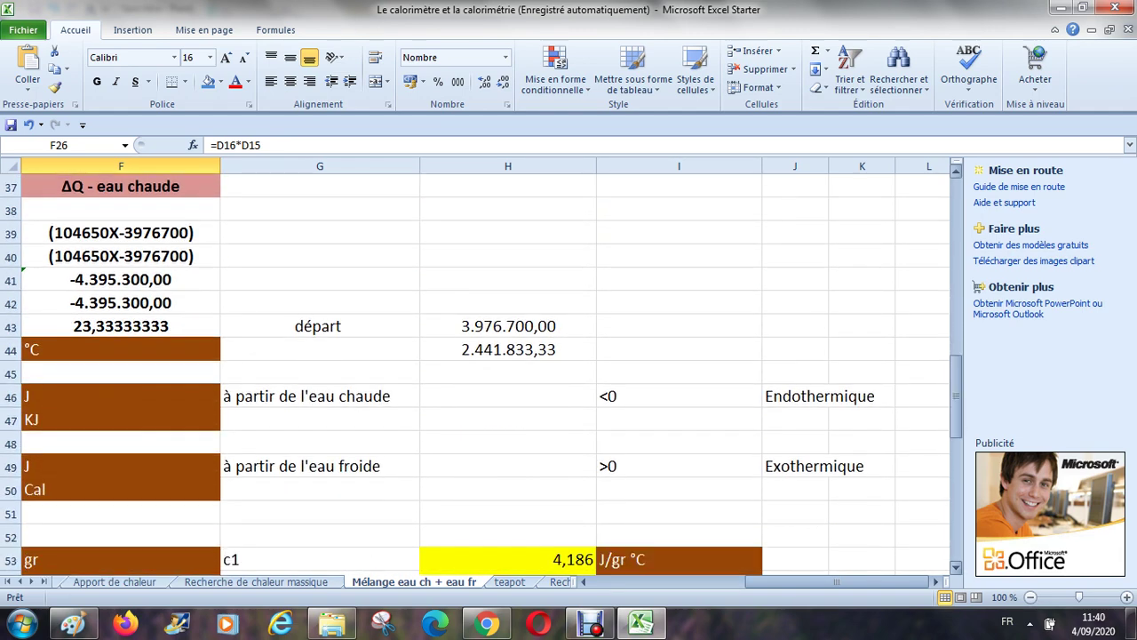
left_click(679, 326)
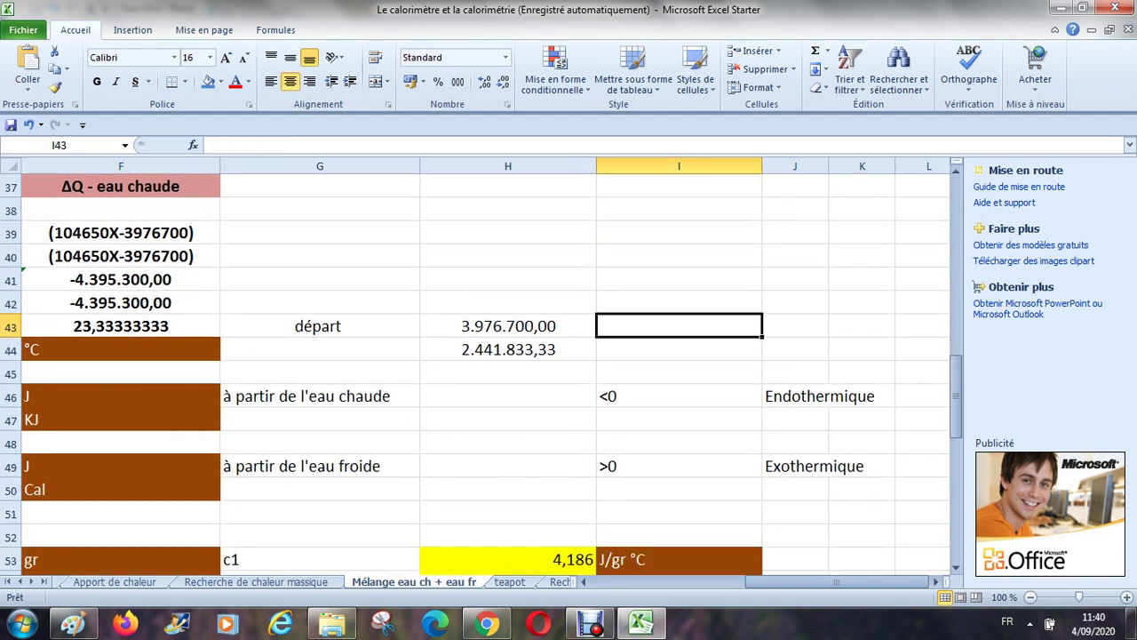
type("=")
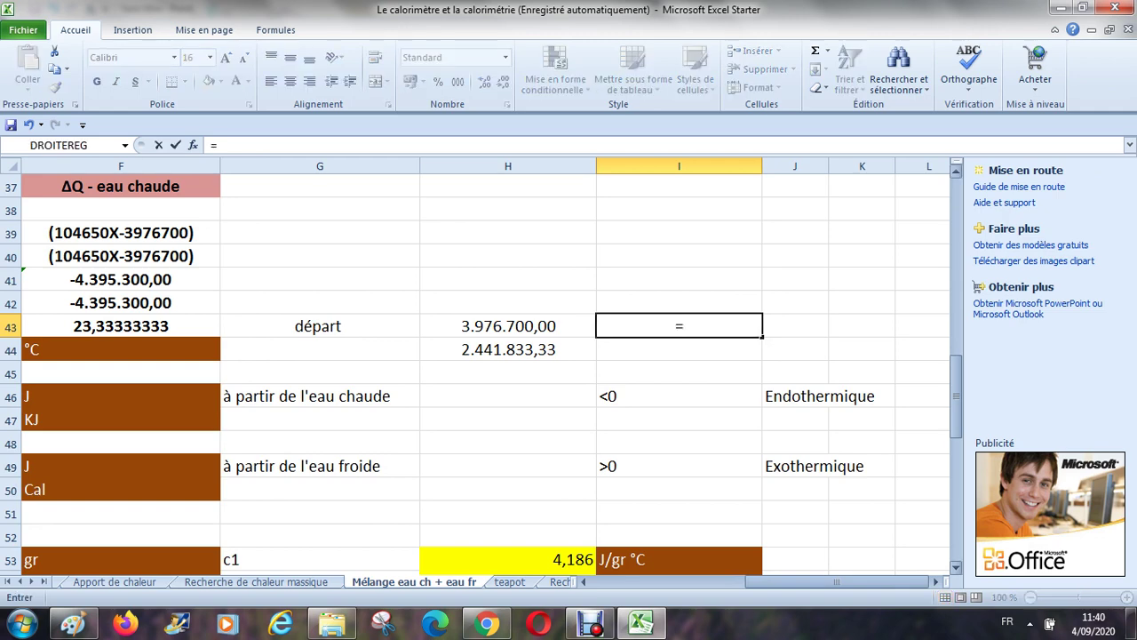
left_click_drag(957, 396, 957, 339)
type("F25")
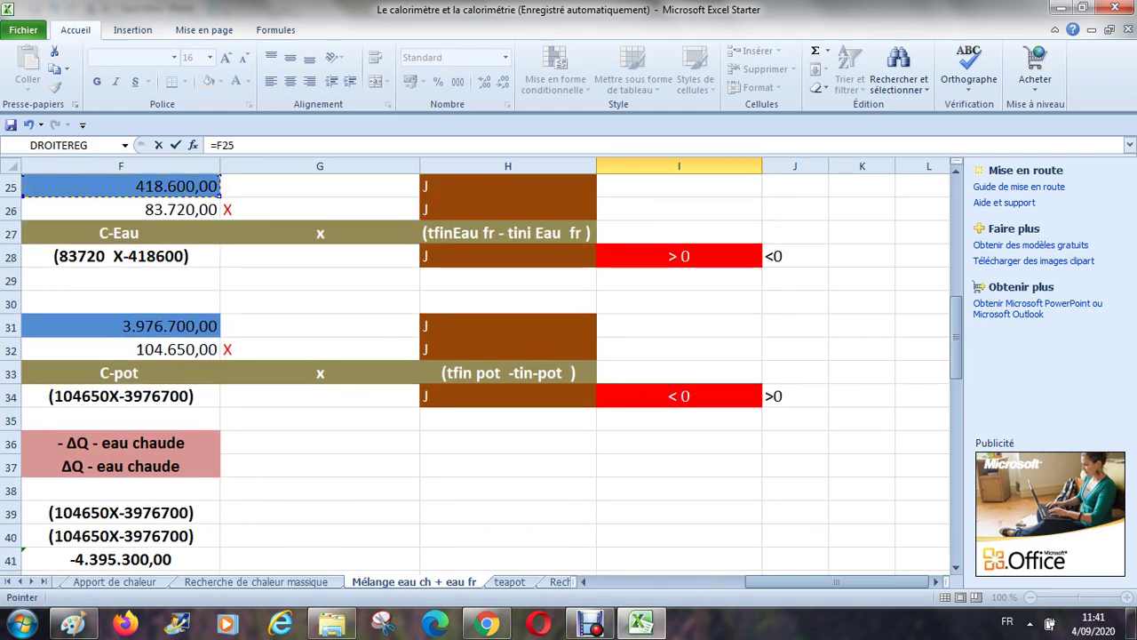
key("Return")
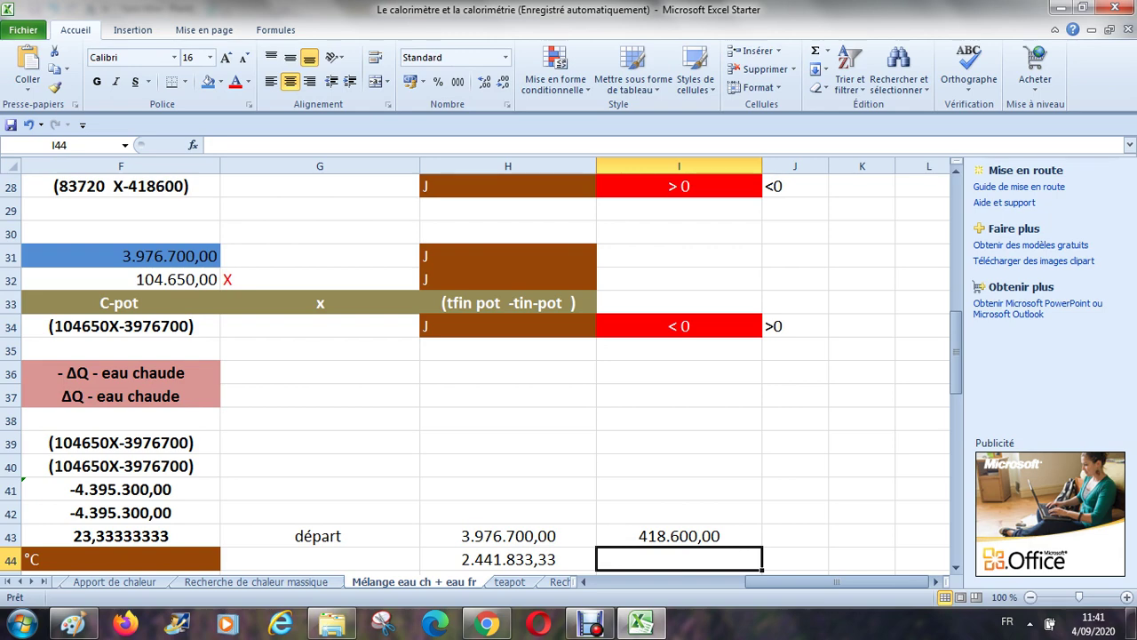
Step: Enter a formula in I44 adding the cold water's initial heat in I43 and its exchanged heat in E49
type("=")
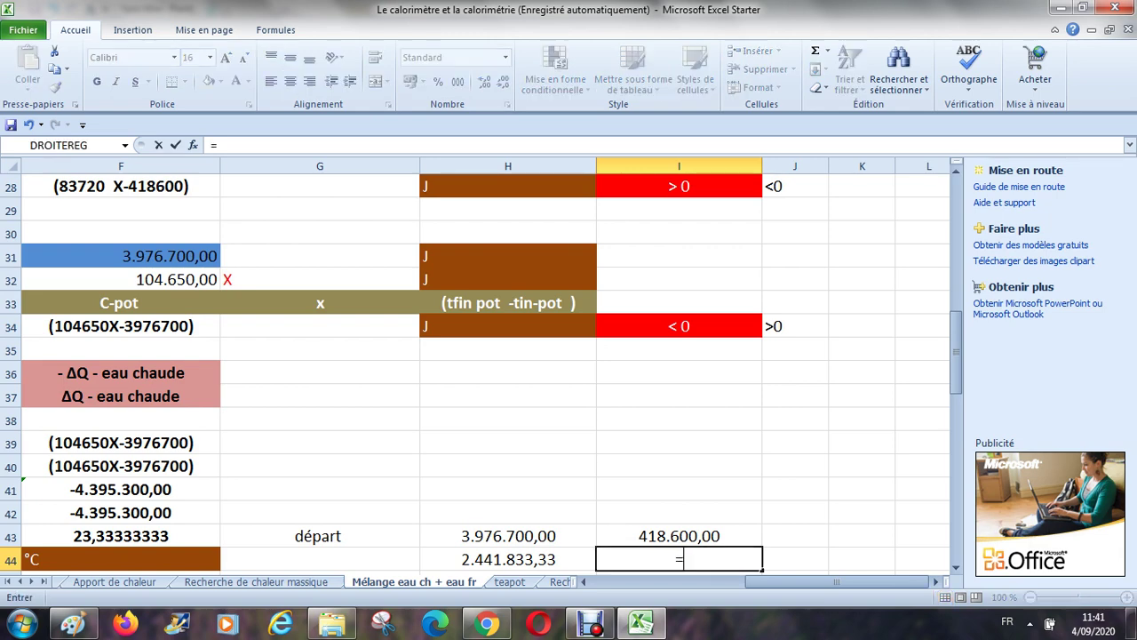
scroll(489, 373, "down", 4)
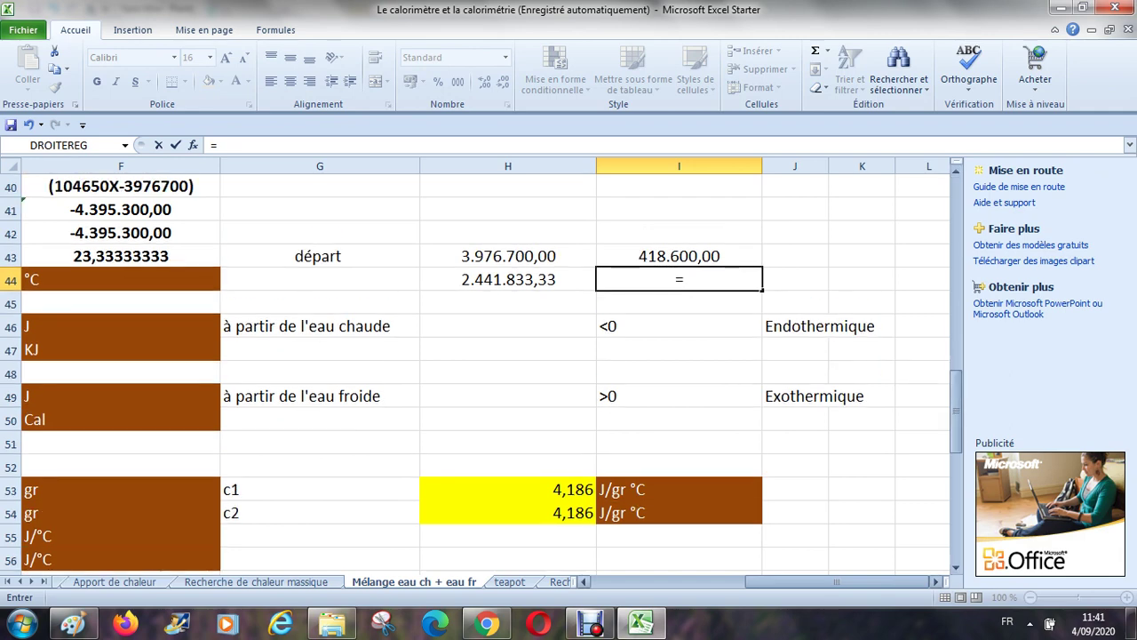
left_click(583, 581)
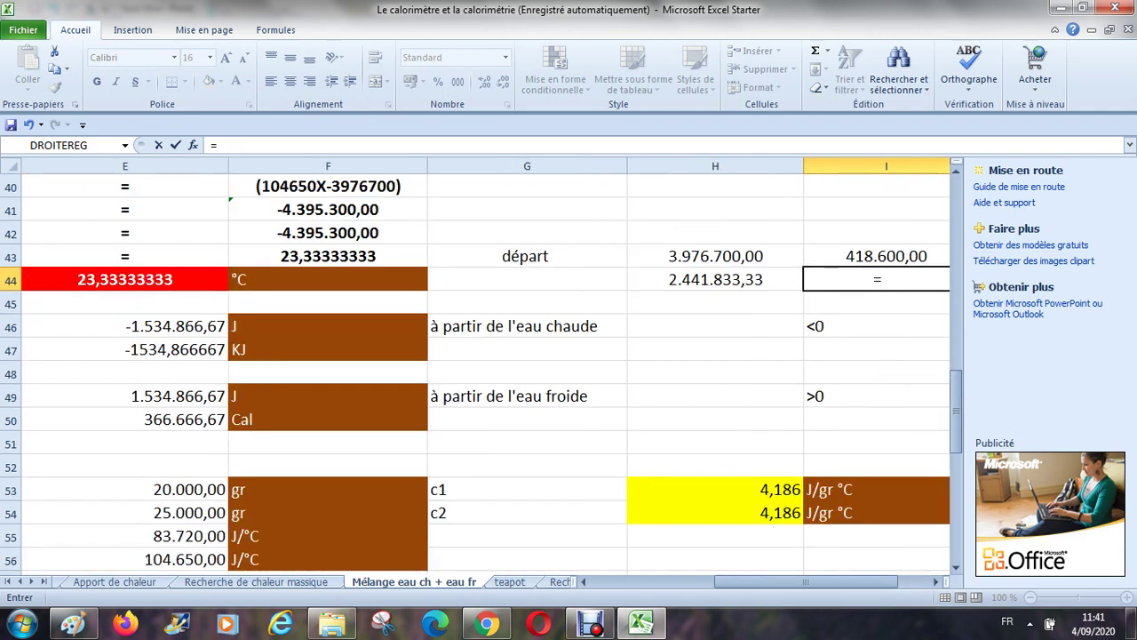
key("Up")
type("+")
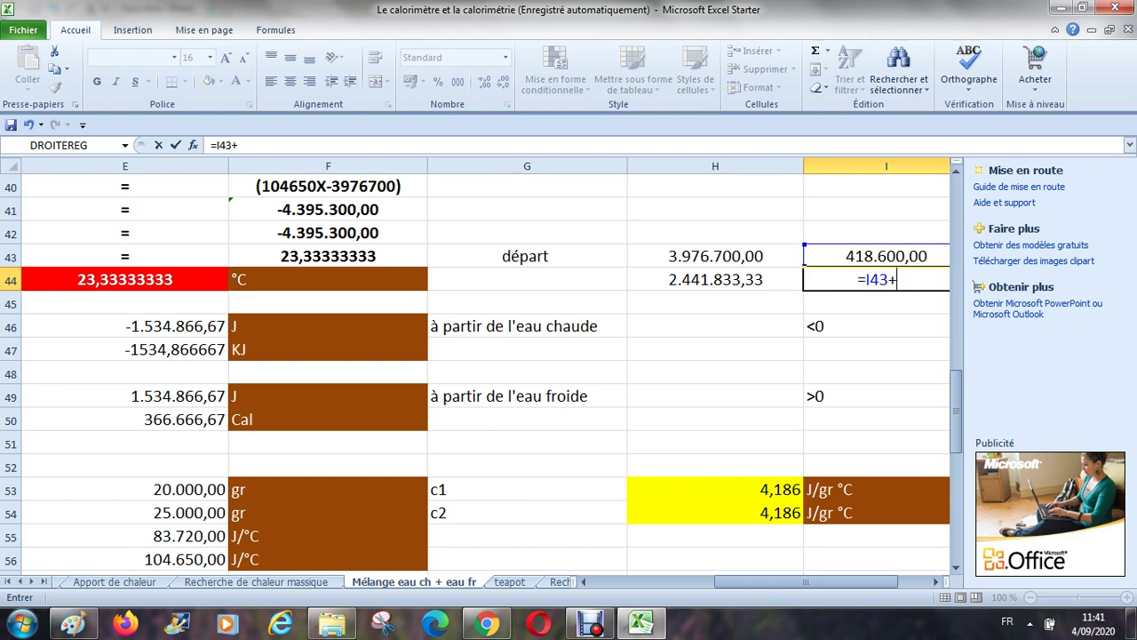
left_click(125, 396)
key("Return")
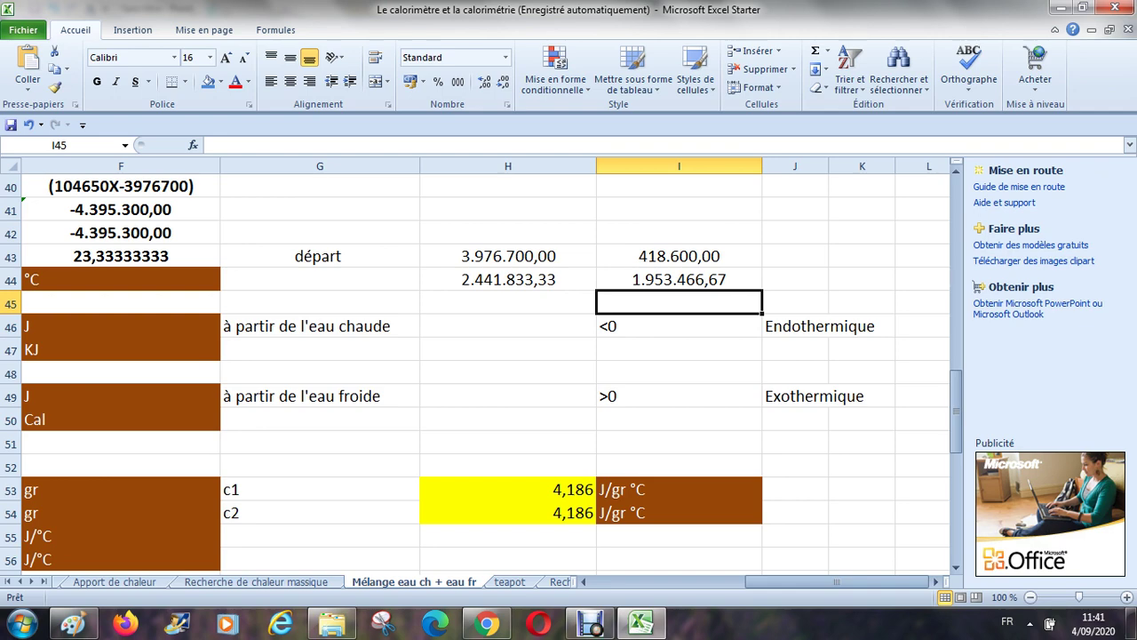
left_click(507, 302)
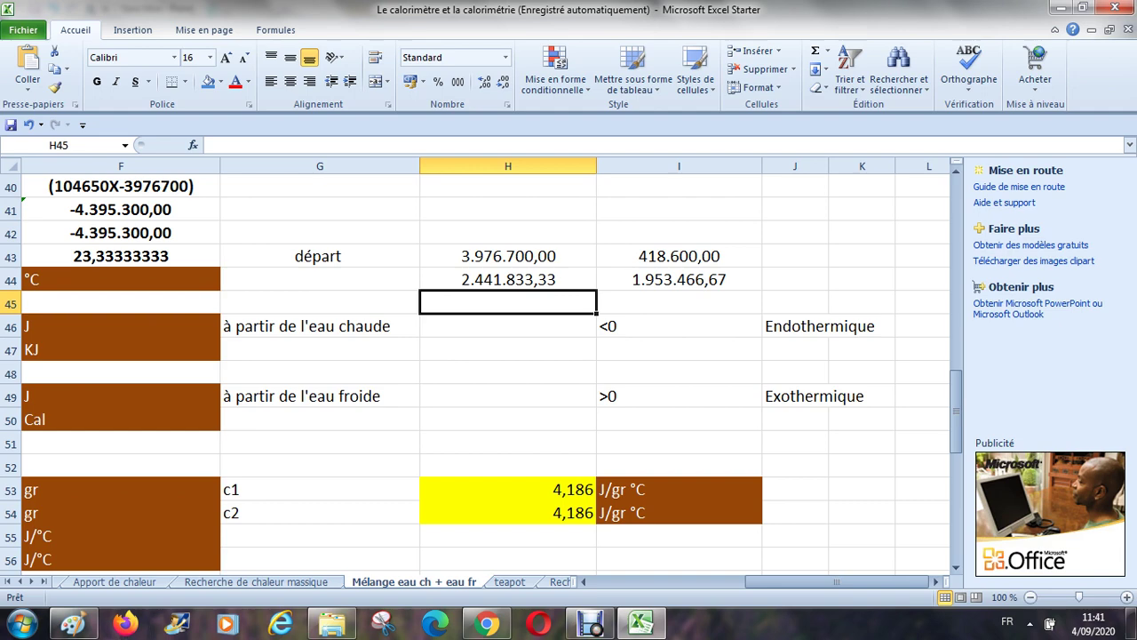
Step: Switch to Paint and delete the temperature and energy axis diagrams beside the water mixing scheme
left_click(73, 623)
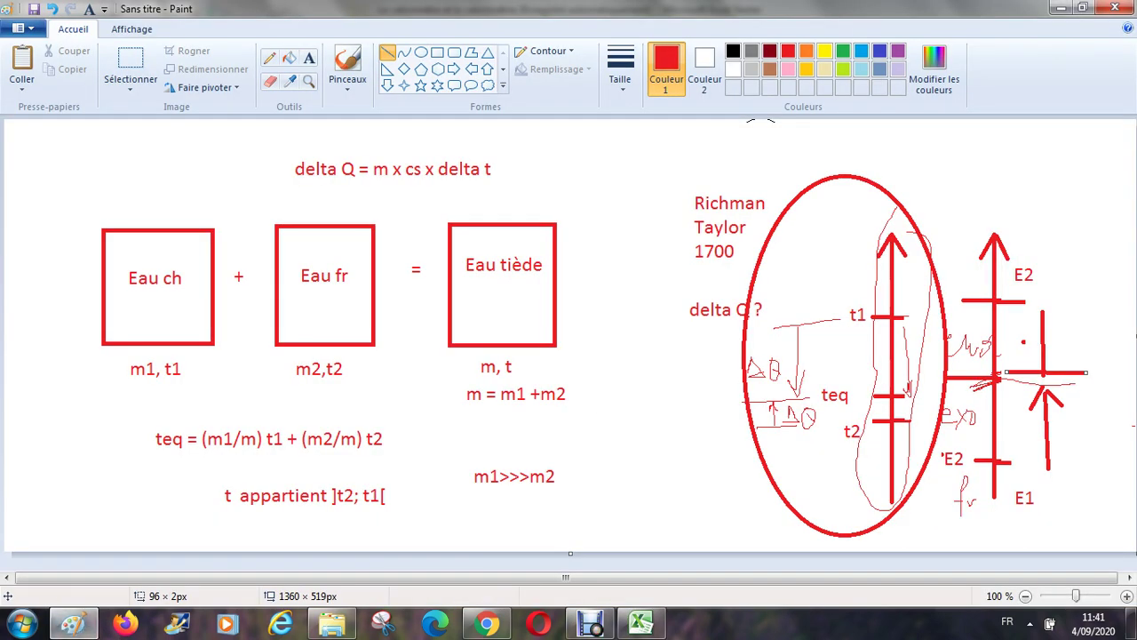
left_click(130, 62)
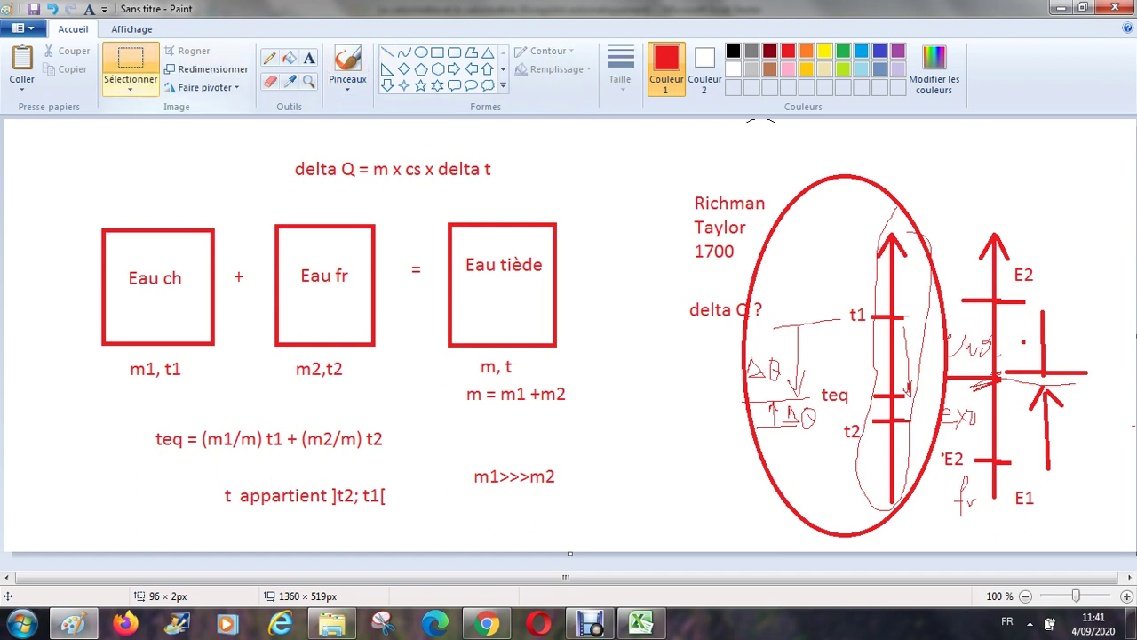
mouse_move(666, 167)
left_mouse_down()
mouse_move(776, 289)
mouse_move(1084, 500)
mouse_move(1089, 550)
mouse_move(1081, 527)
mouse_move(1134, 564)
mouse_move(1117, 567)
left_mouse_up()
key("Delete")
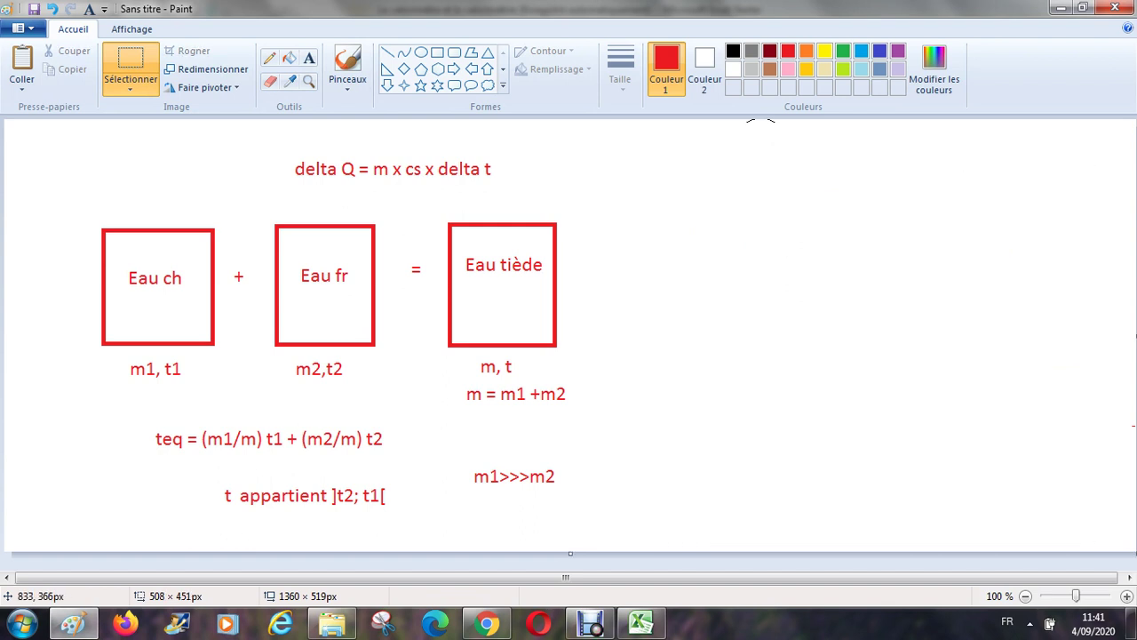
Step: Draw a tall vertical red arrow pointing up in the cleared area, with a horizontal tick about 44 px long near its tip
left_click(388, 53)
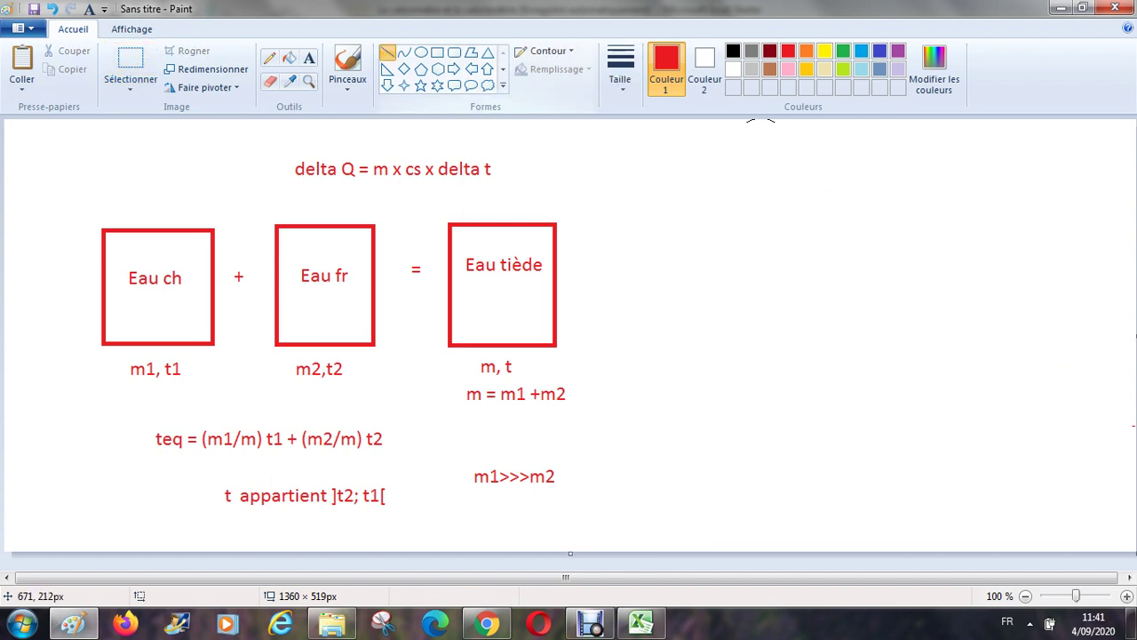
mouse_move(744, 508)
left_mouse_down()
mouse_move(755, 210)
mouse_move(741, 186)
left_mouse_up()
mouse_move(742, 187)
left_mouse_down()
mouse_move(757, 211)
mouse_move(746, 190)
left_mouse_up()
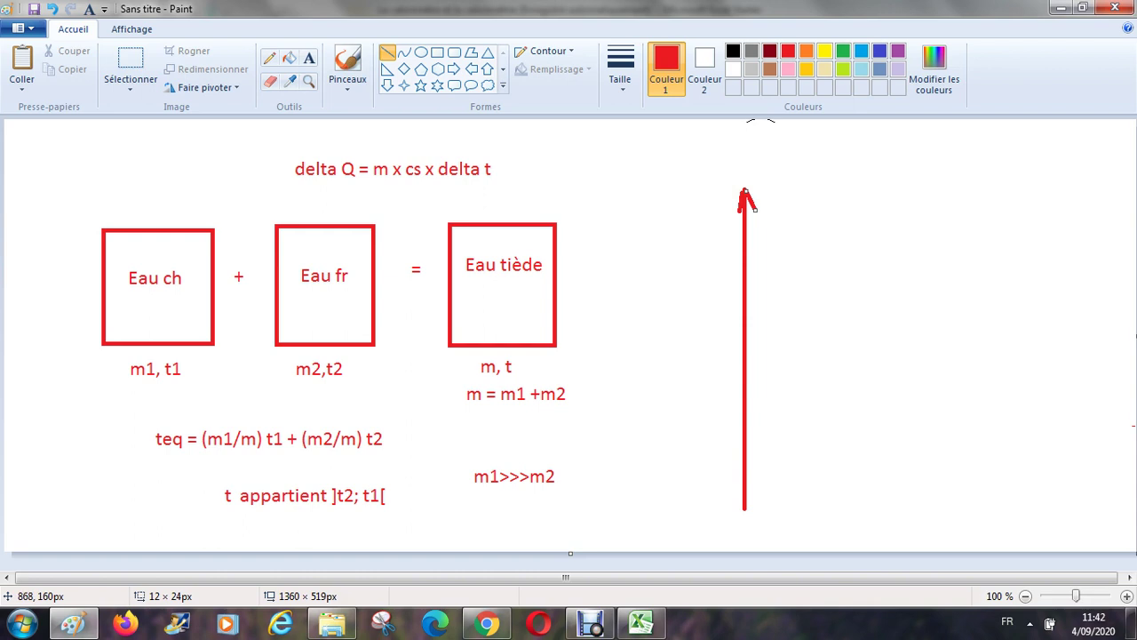
left_click_drag(727, 252, 764, 254)
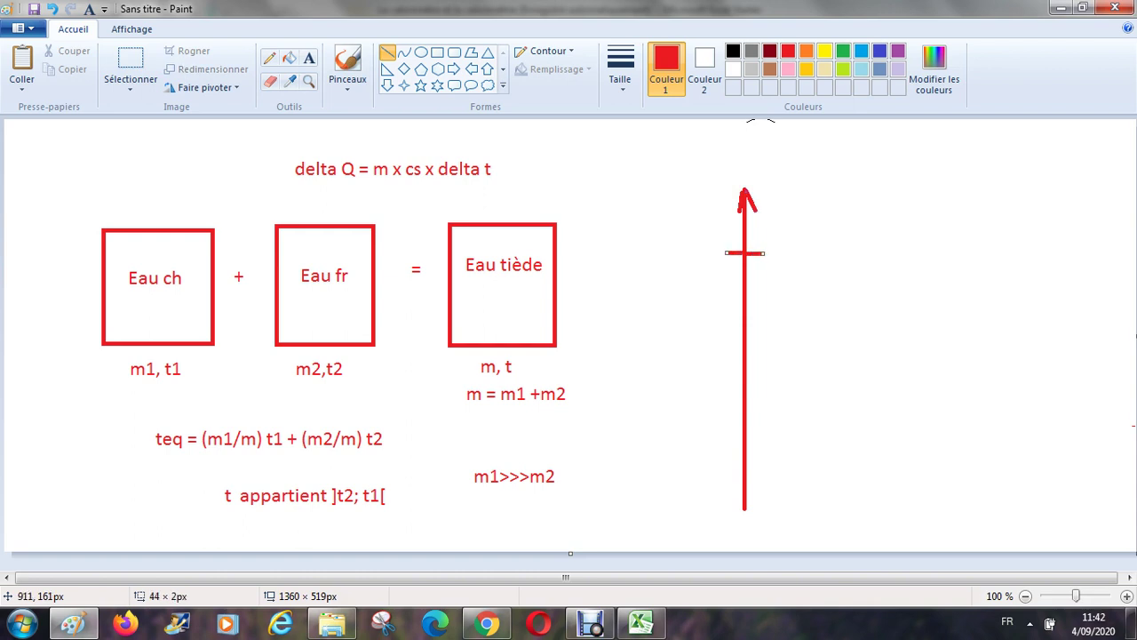